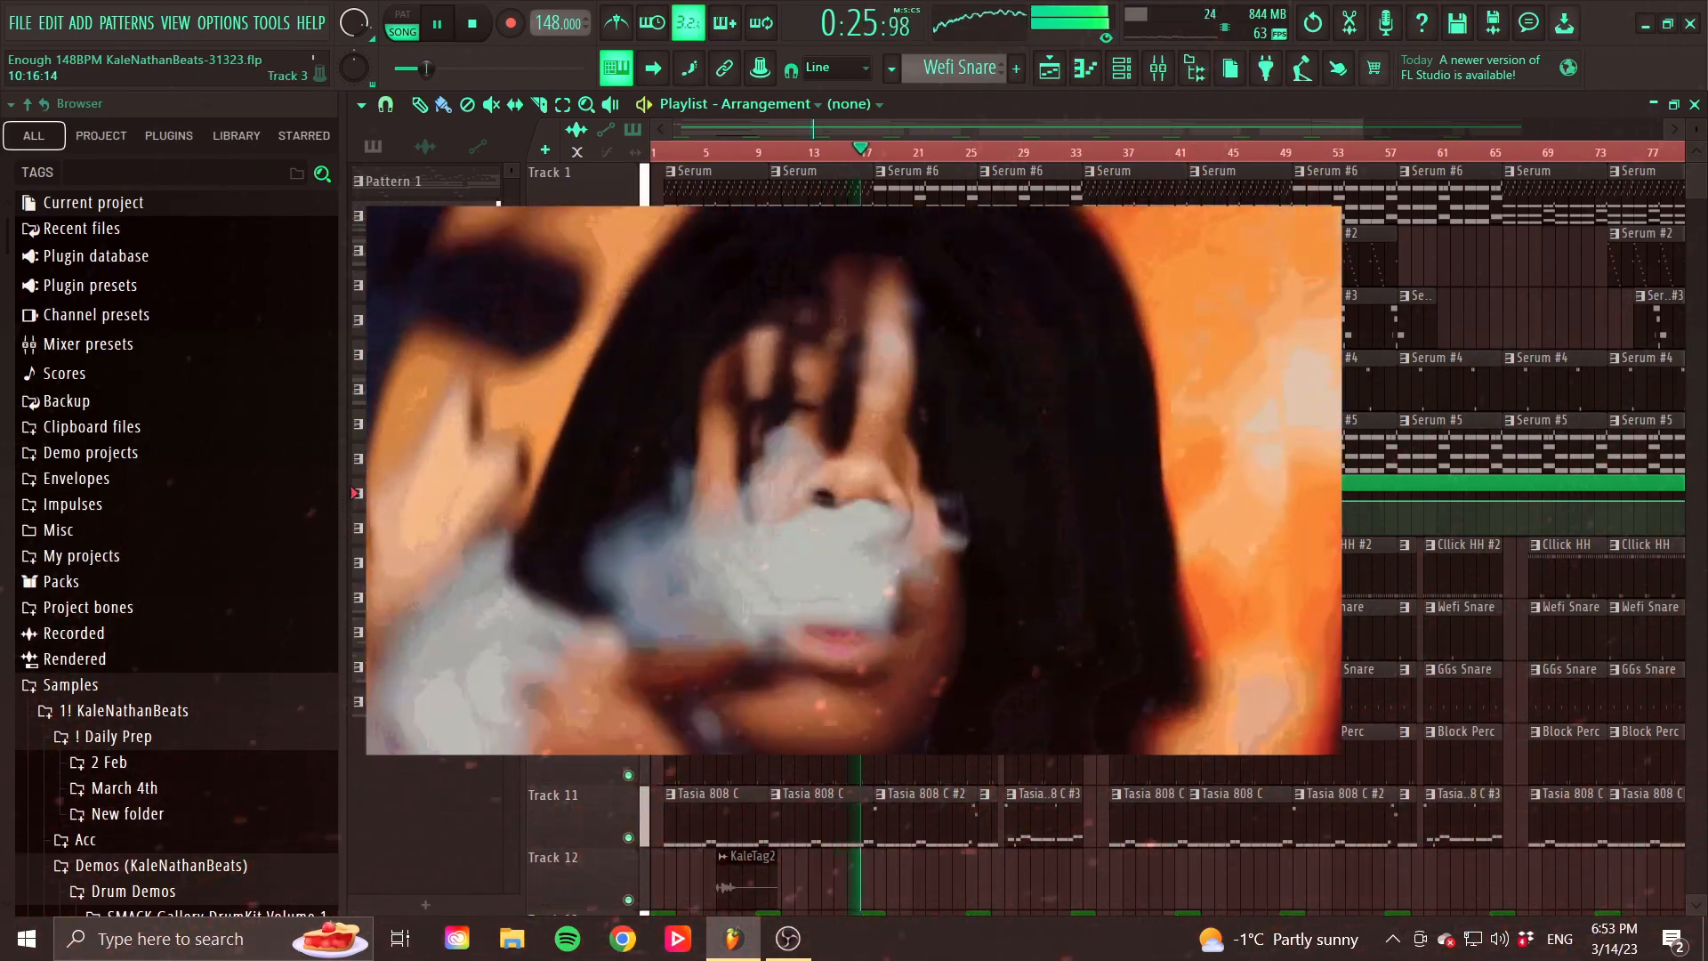
# Stop the song playback, enlarge the playlist view and look over Pattern 1's Serum notes in the piano roll.
pyautogui.press('space')
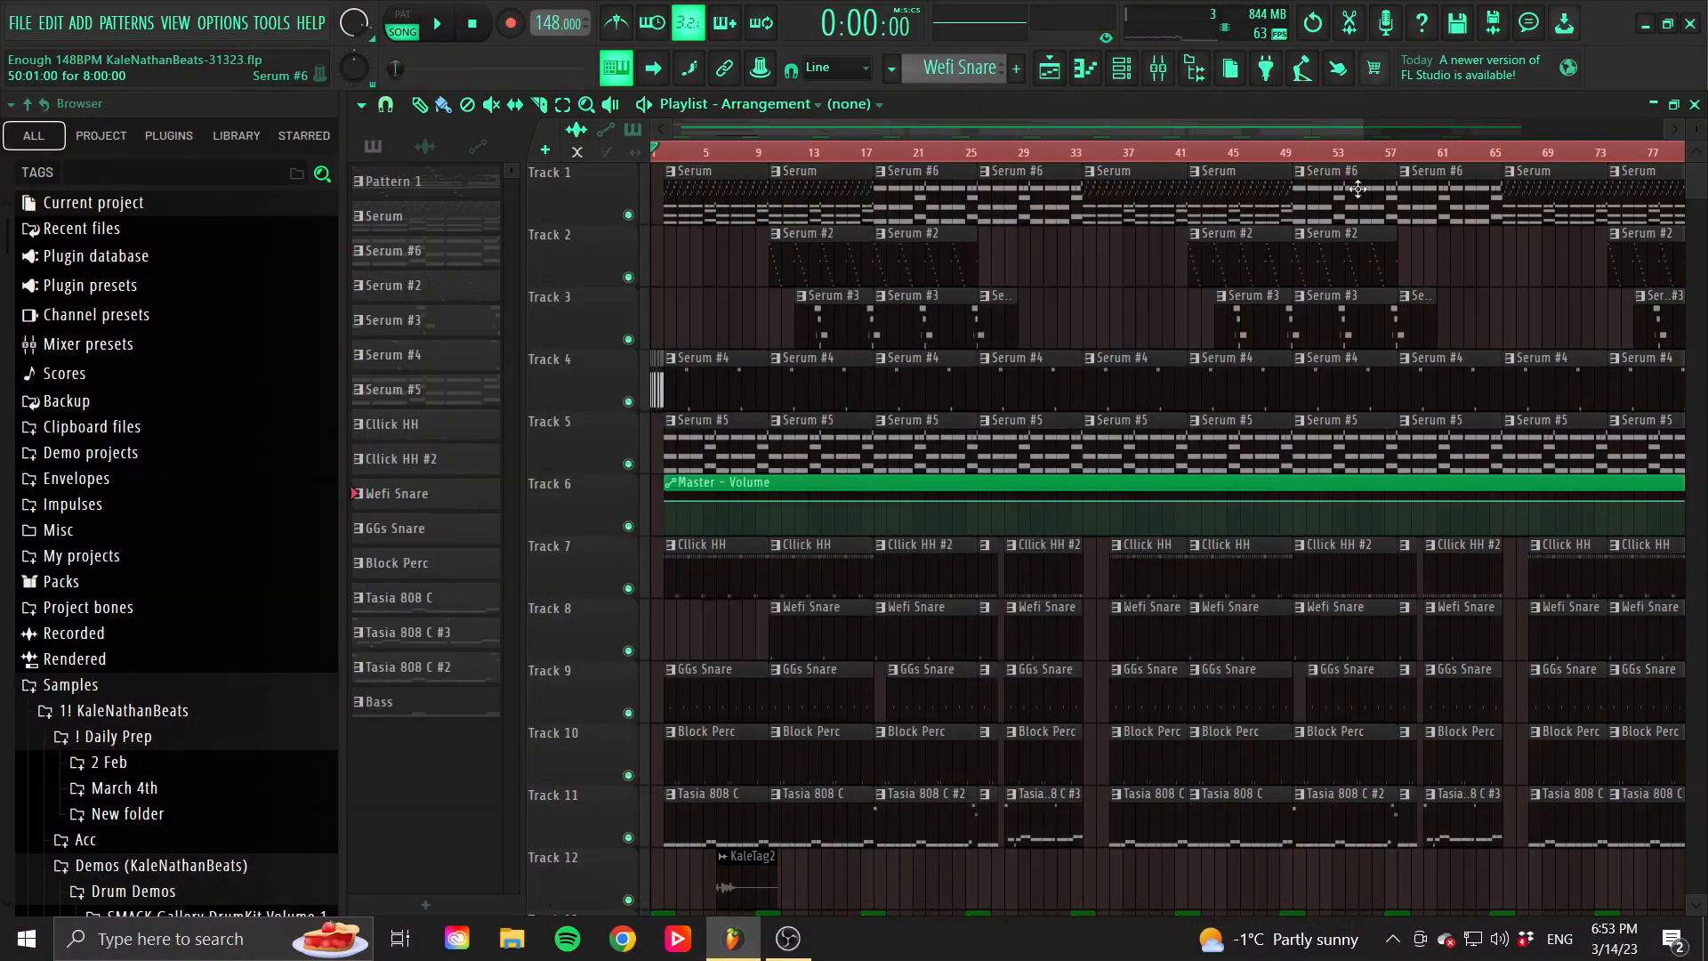
pyautogui.moveTo(1361, 129); pyautogui.dragTo(840, 201)
pyautogui.doubleClick(488, 184)
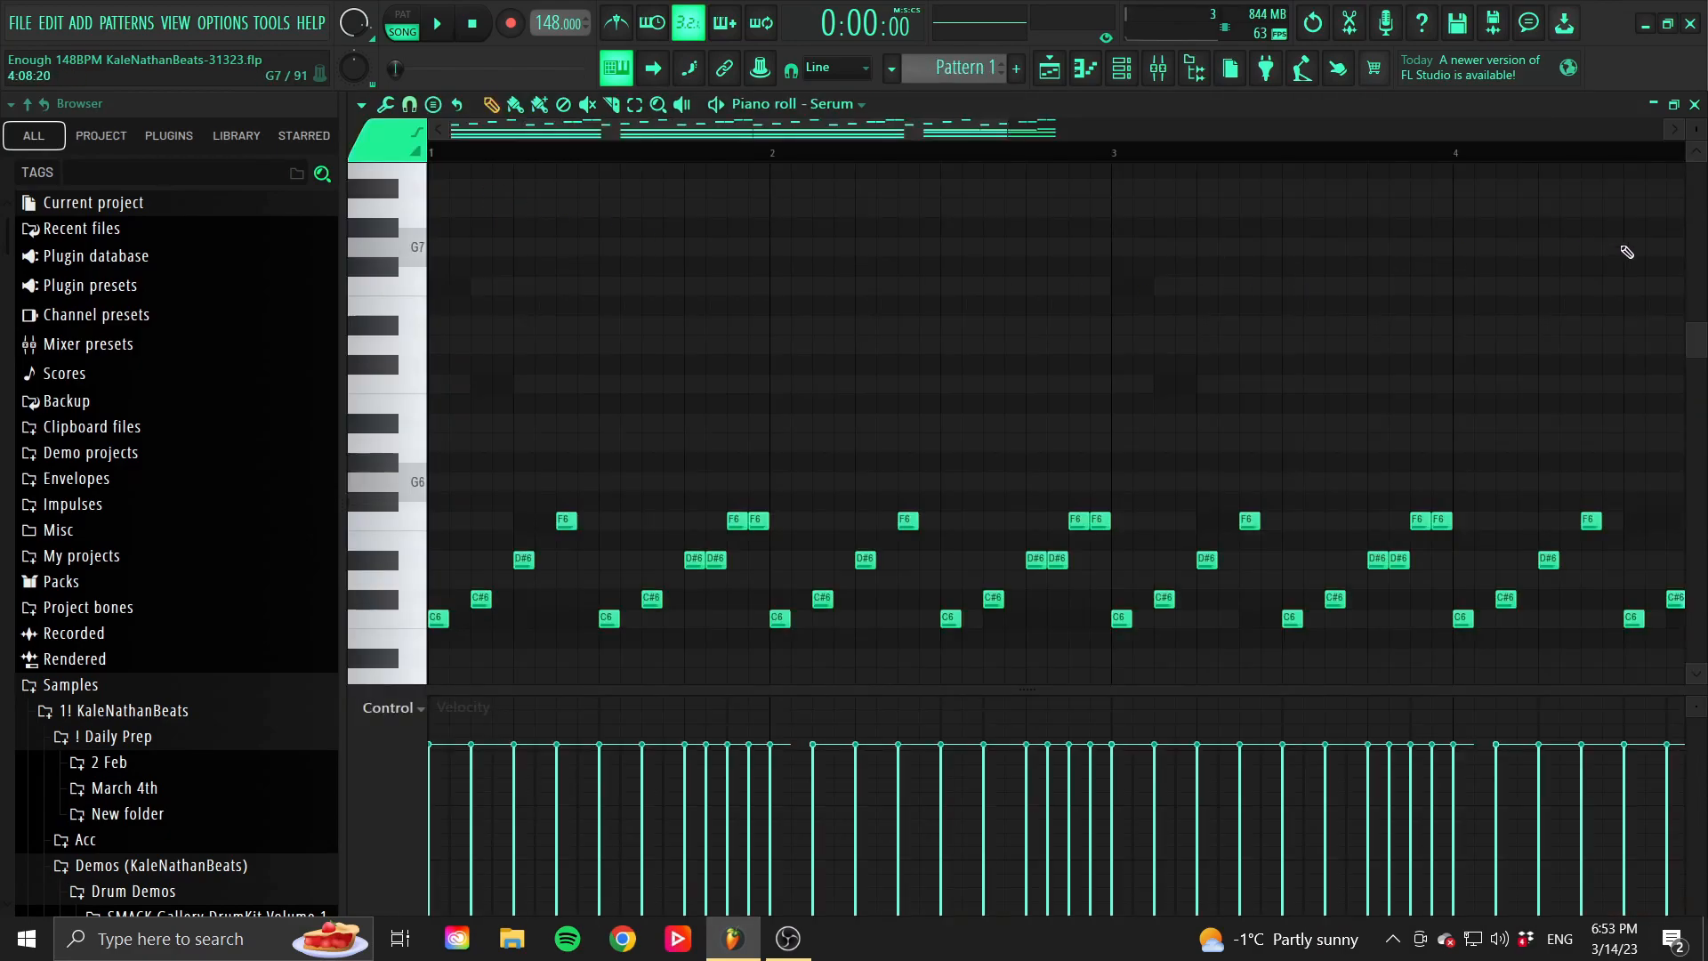
pyautogui.scroll(-3, 1627, 252)
pyautogui.click(1695, 105)
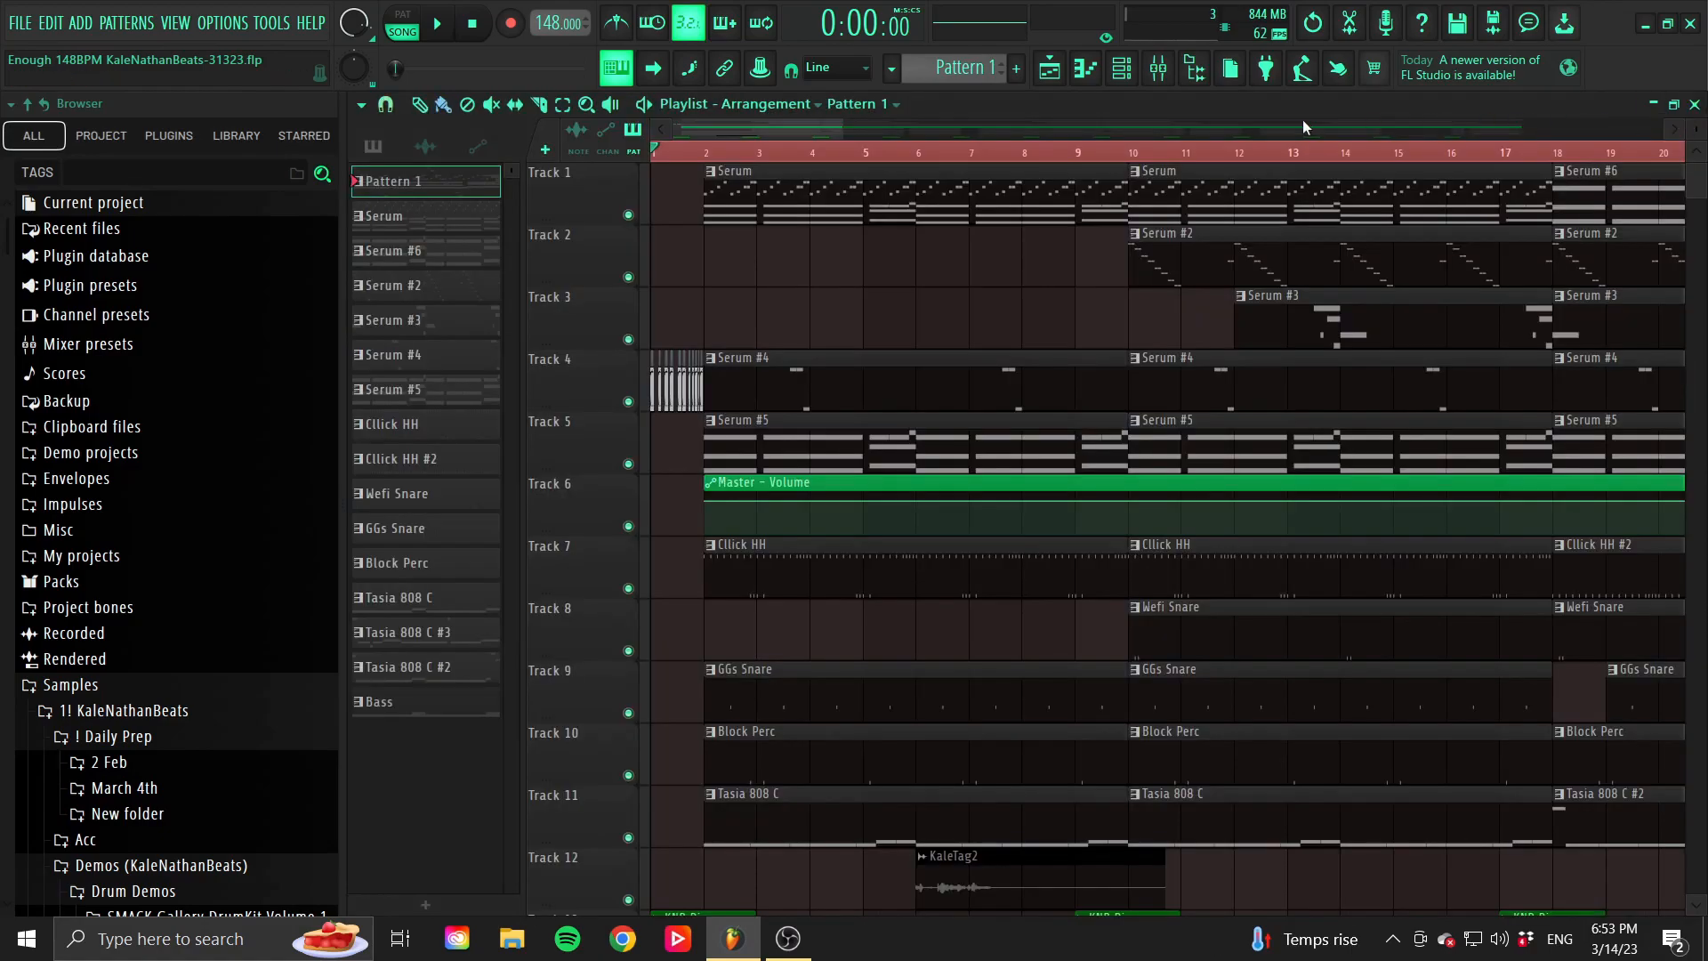
# Solo the Serum channel in the channel rack and view its Pluck - Wonk preset.
pyautogui.click(1100, 75)
pyautogui.rightClick(584, 233)
pyautogui.click(590, 247)
pyautogui.click(730, 234)
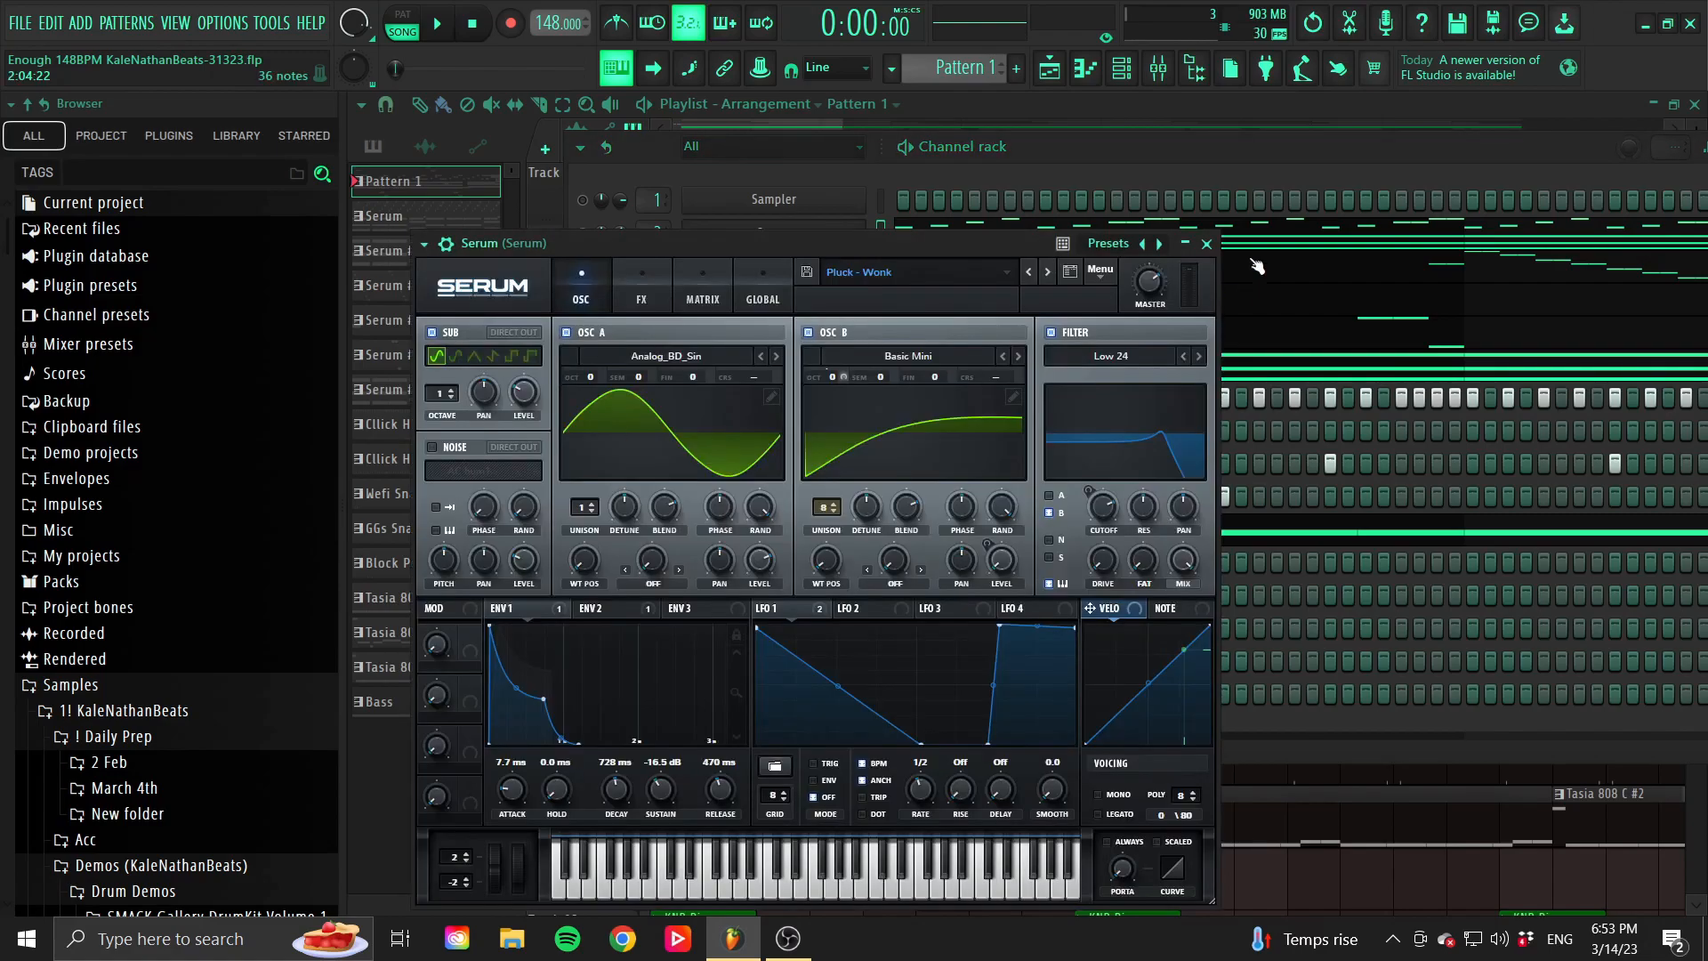
pyautogui.click(1208, 244)
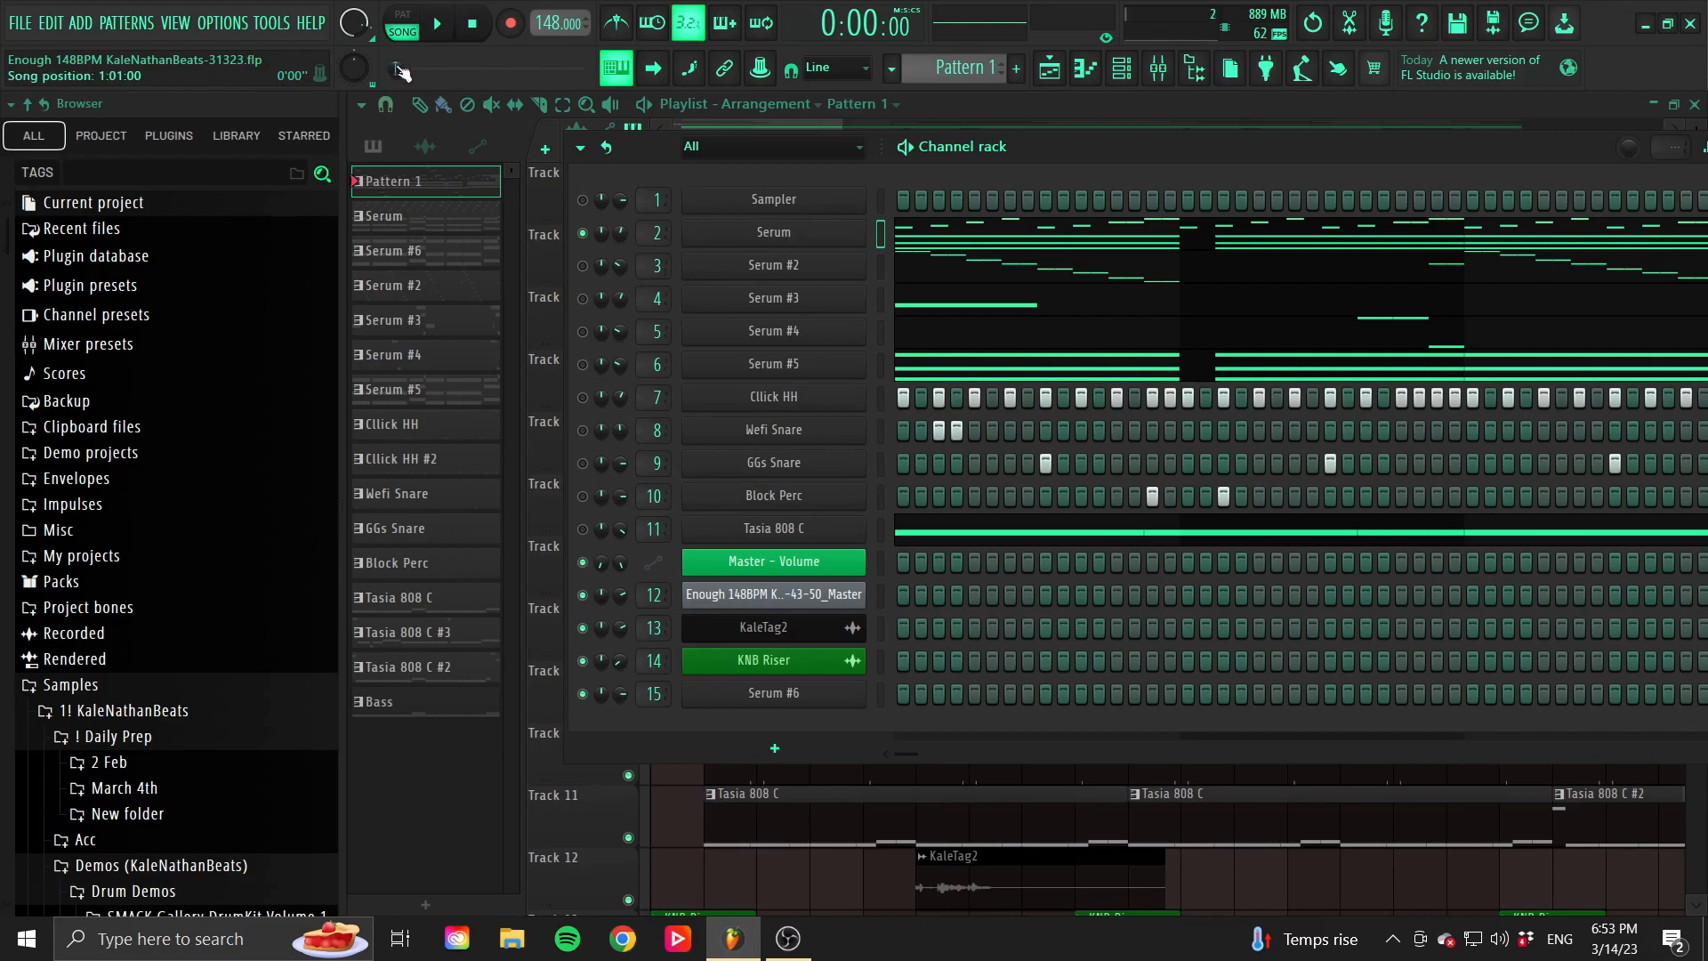
# Play the soloed Serum melody in pattern mode while viewing all its notes in the piano roll.
pyautogui.click(950, 235)
pyautogui.scroll(1, 790, 423)
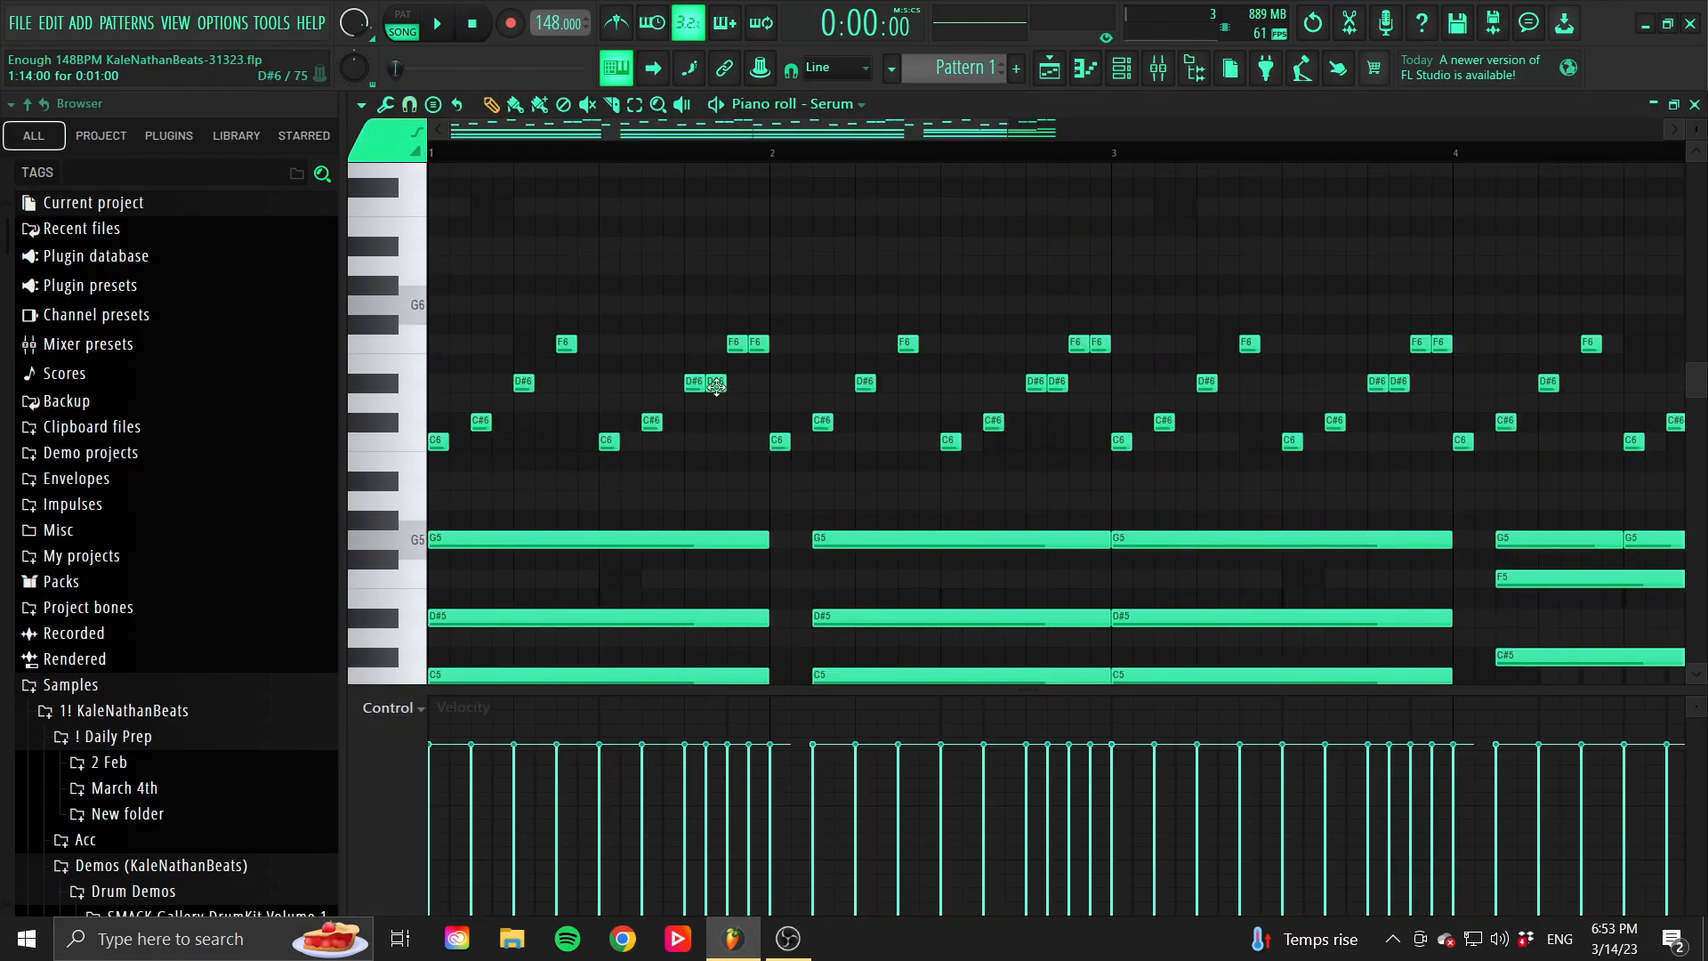
pyautogui.press('space')
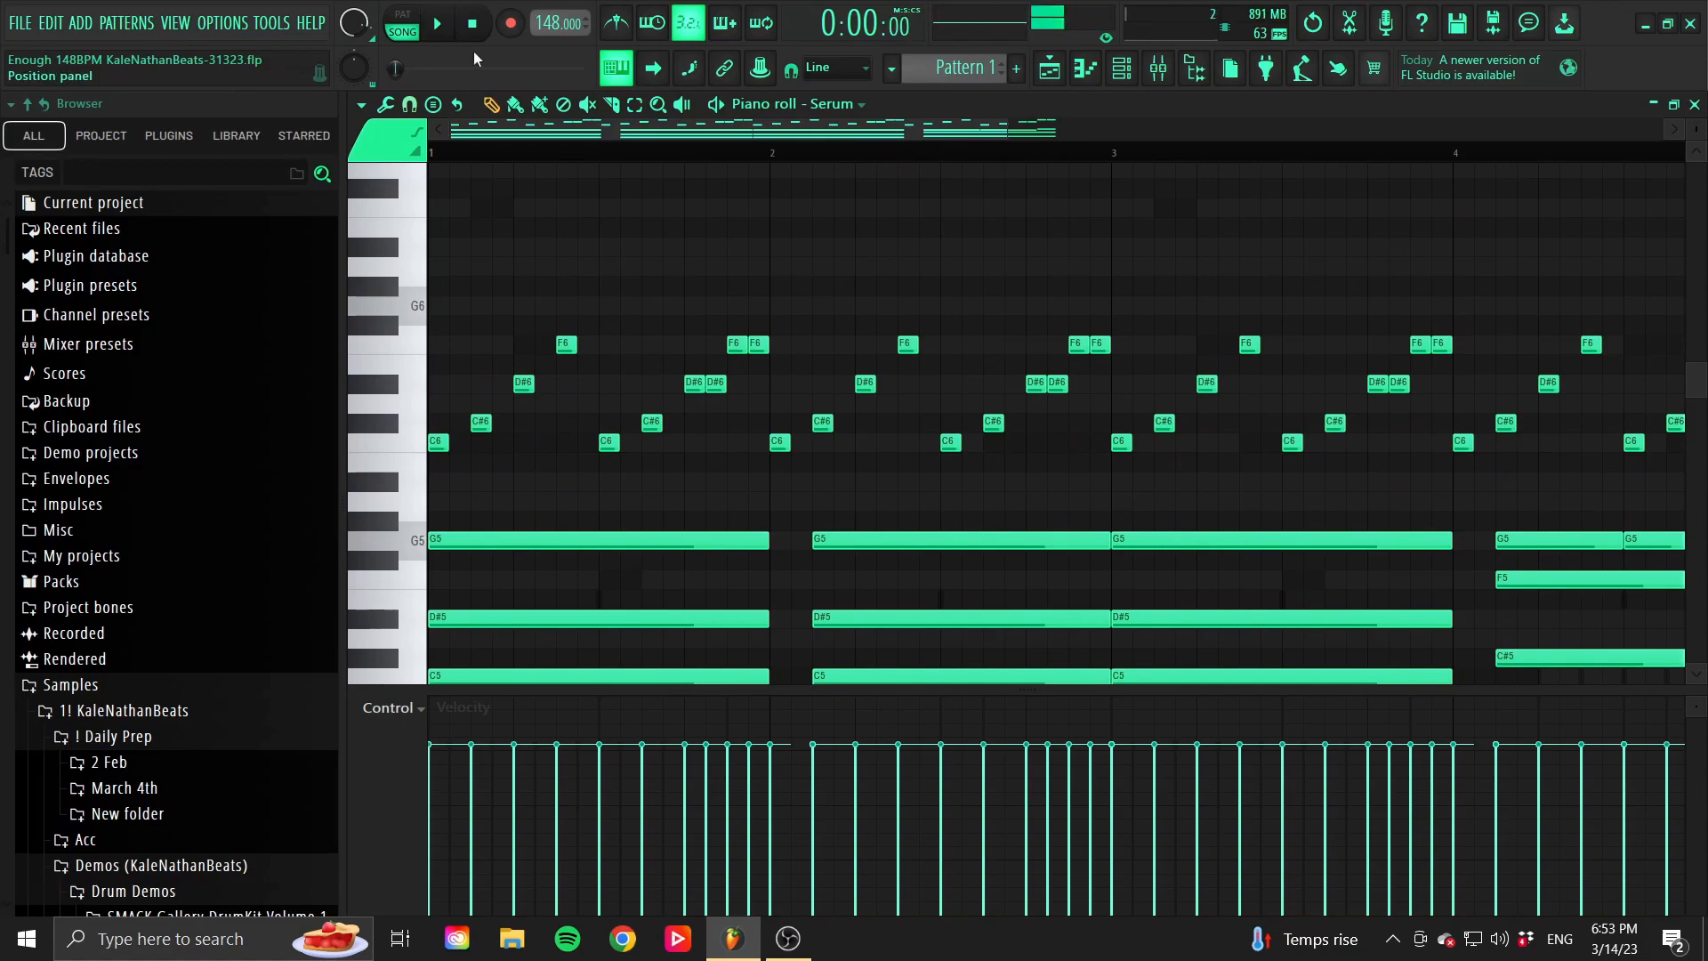
pyautogui.press('l')
pyautogui.moveTo(1008, 134); pyautogui.dragTo(1470, 178)
pyautogui.scroll(-2, 1411, 340)
pyautogui.scroll(1, 1258, 355)
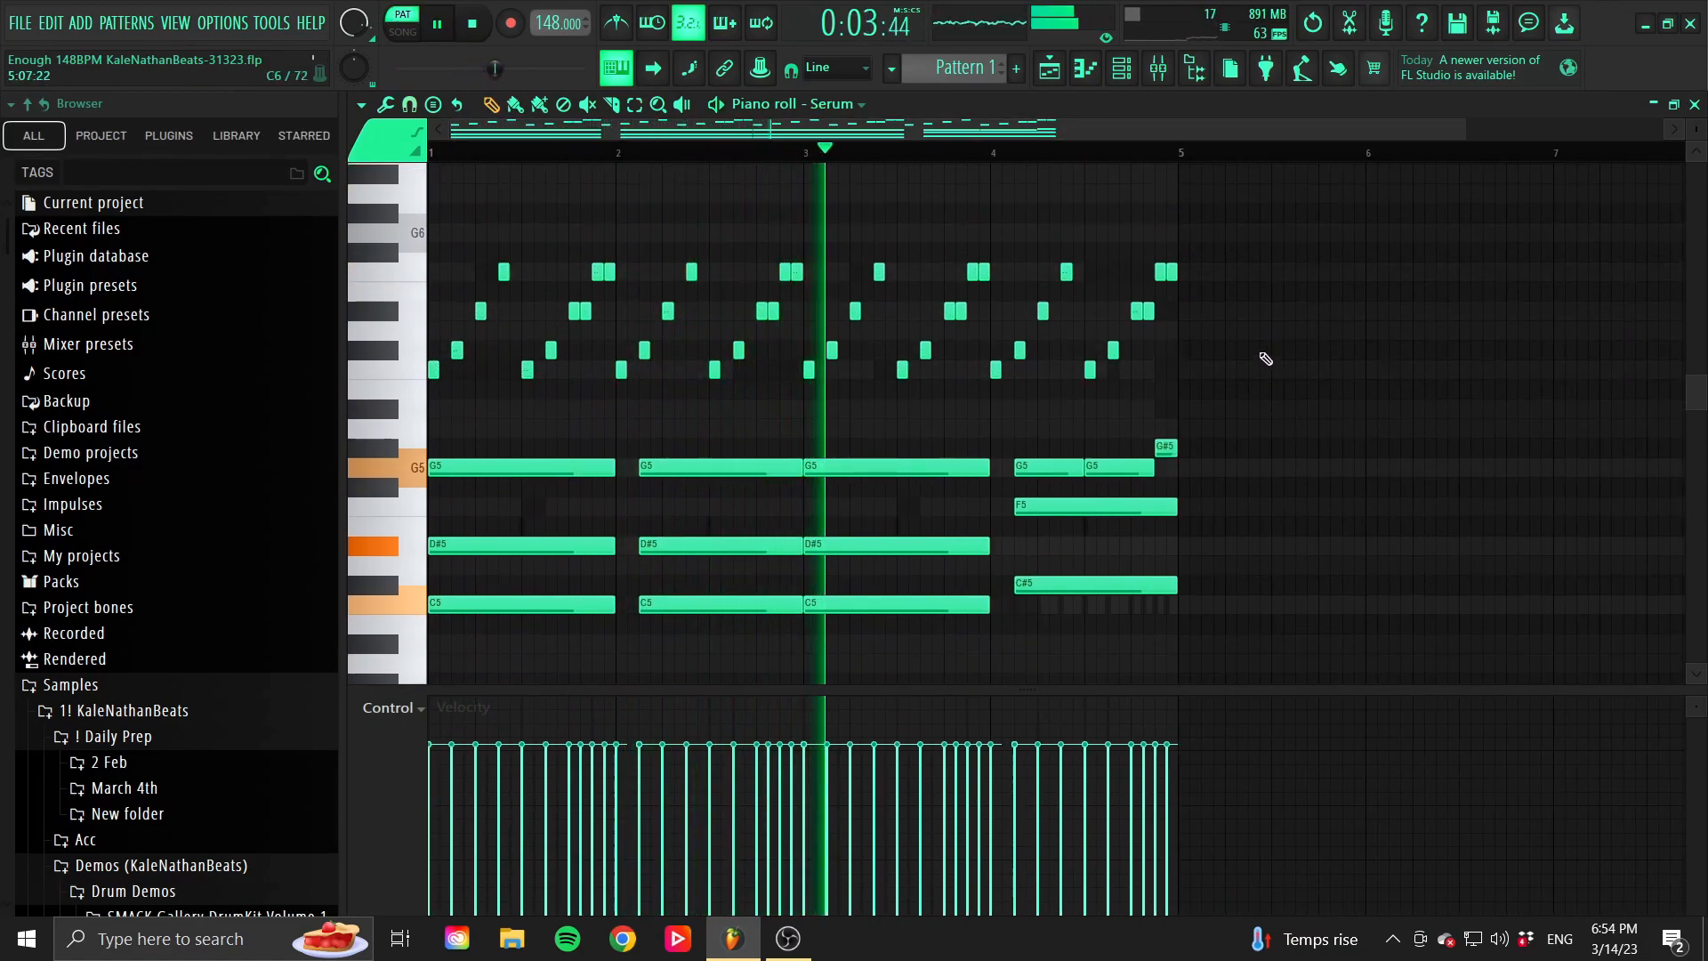
pyautogui.click(440, 33)
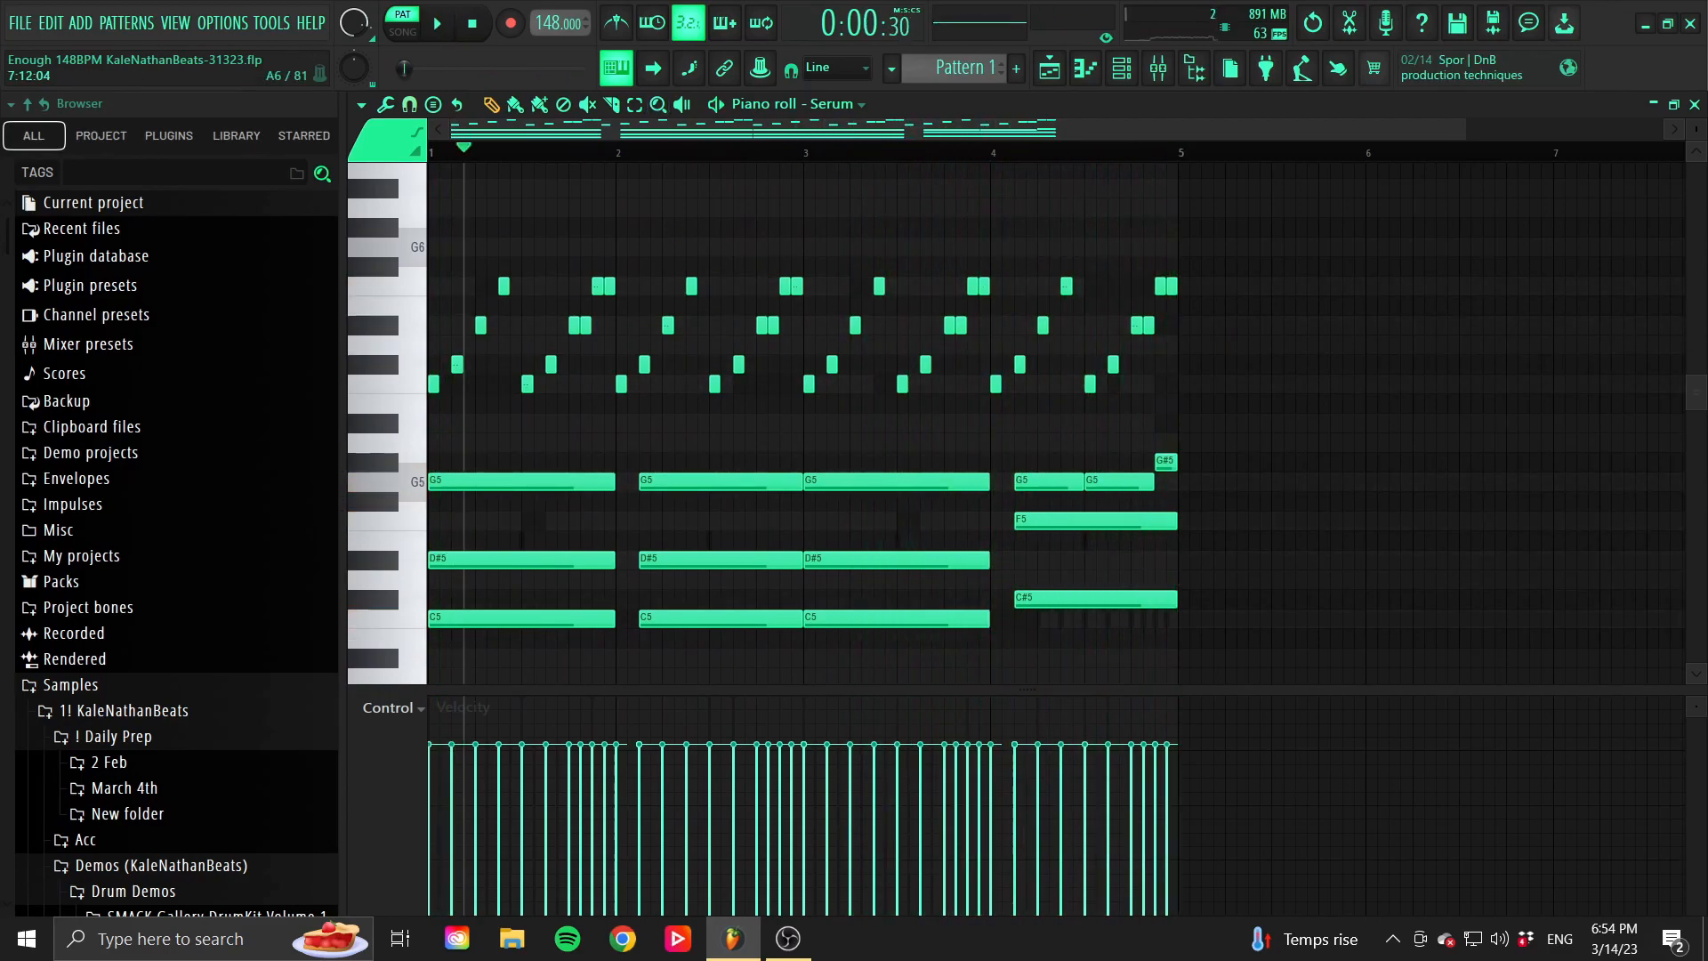
# Examine the oscillator, filter and envelope settings of the Serum channel's Pluck - Wonk preset.
pyautogui.click(1695, 105)
pyautogui.click(769, 235)
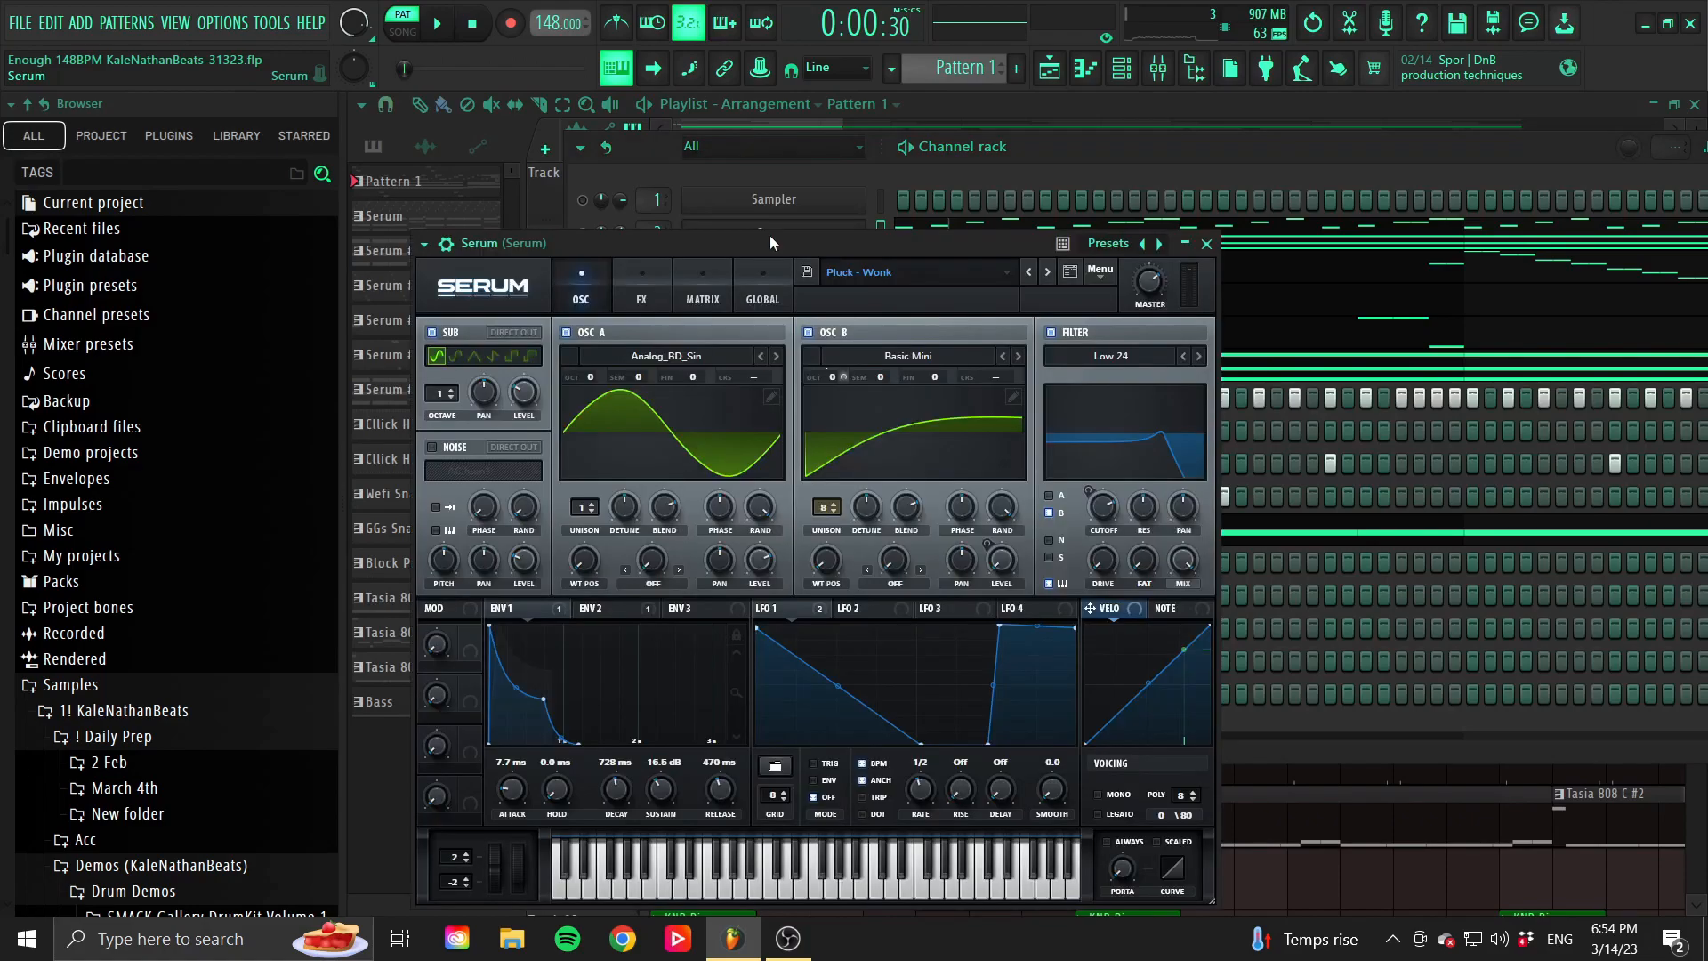
pyautogui.moveTo(721, 254); pyautogui.dragTo(740, 199)
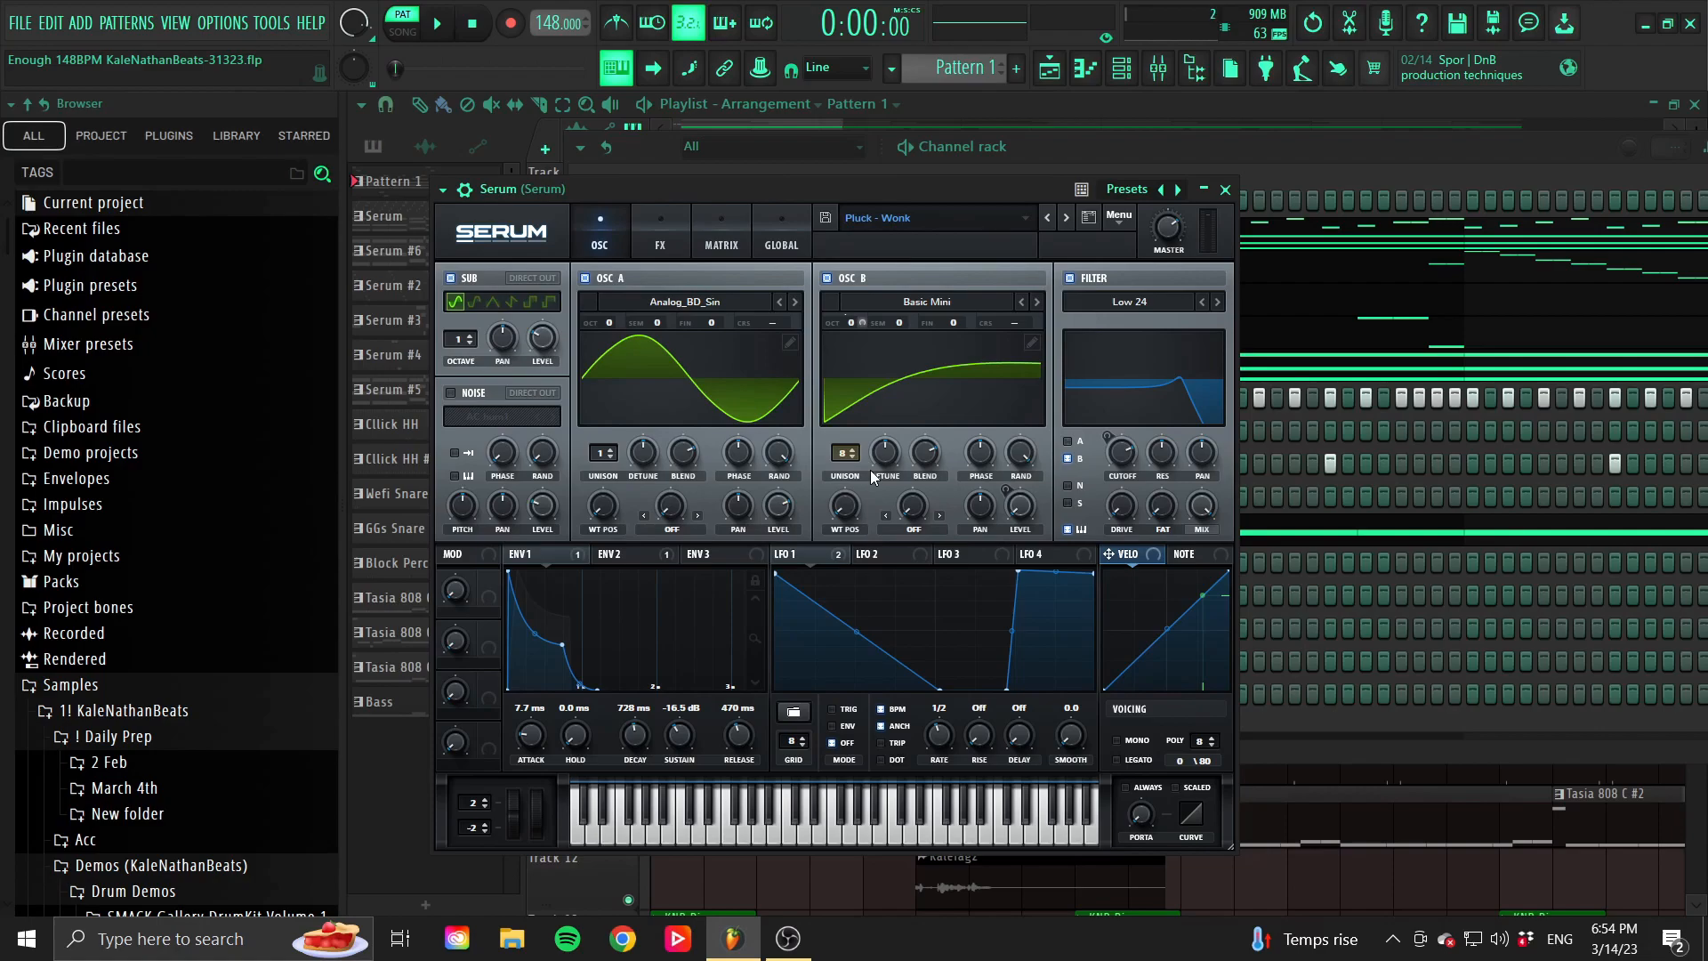
pyautogui.click(1224, 188)
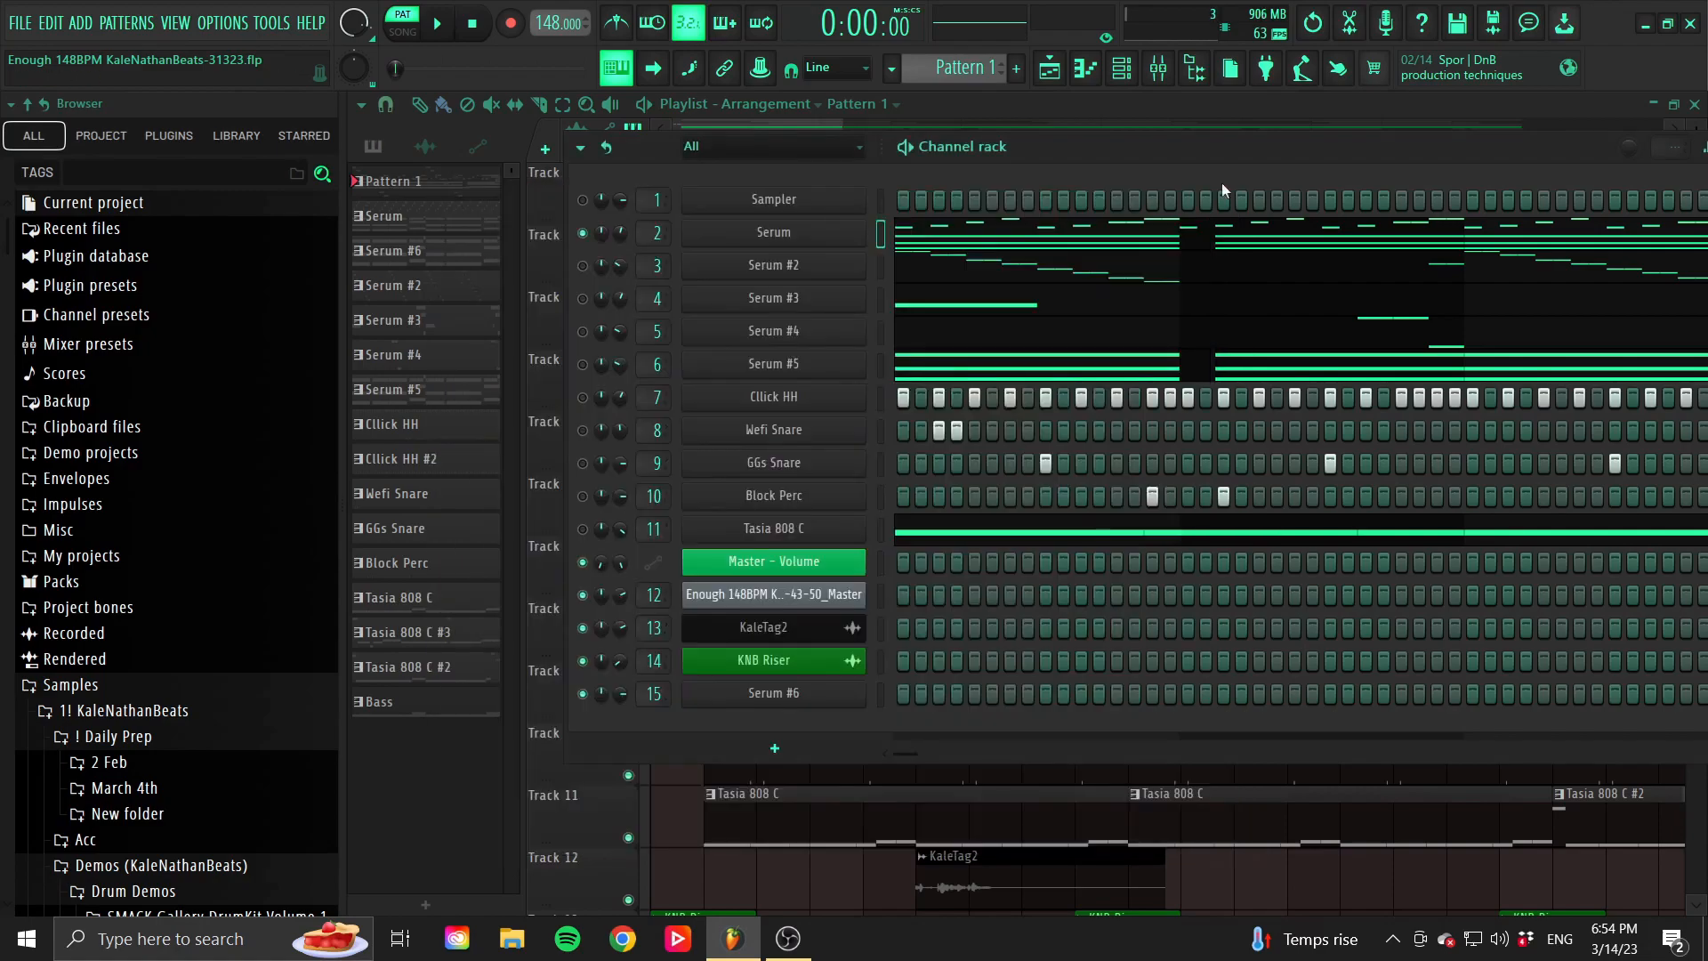
# Solo the Serum #2 channel and play its notes while viewing them in the piano roll.
pyautogui.rightClick(581, 270)
pyautogui.click(610, 286)
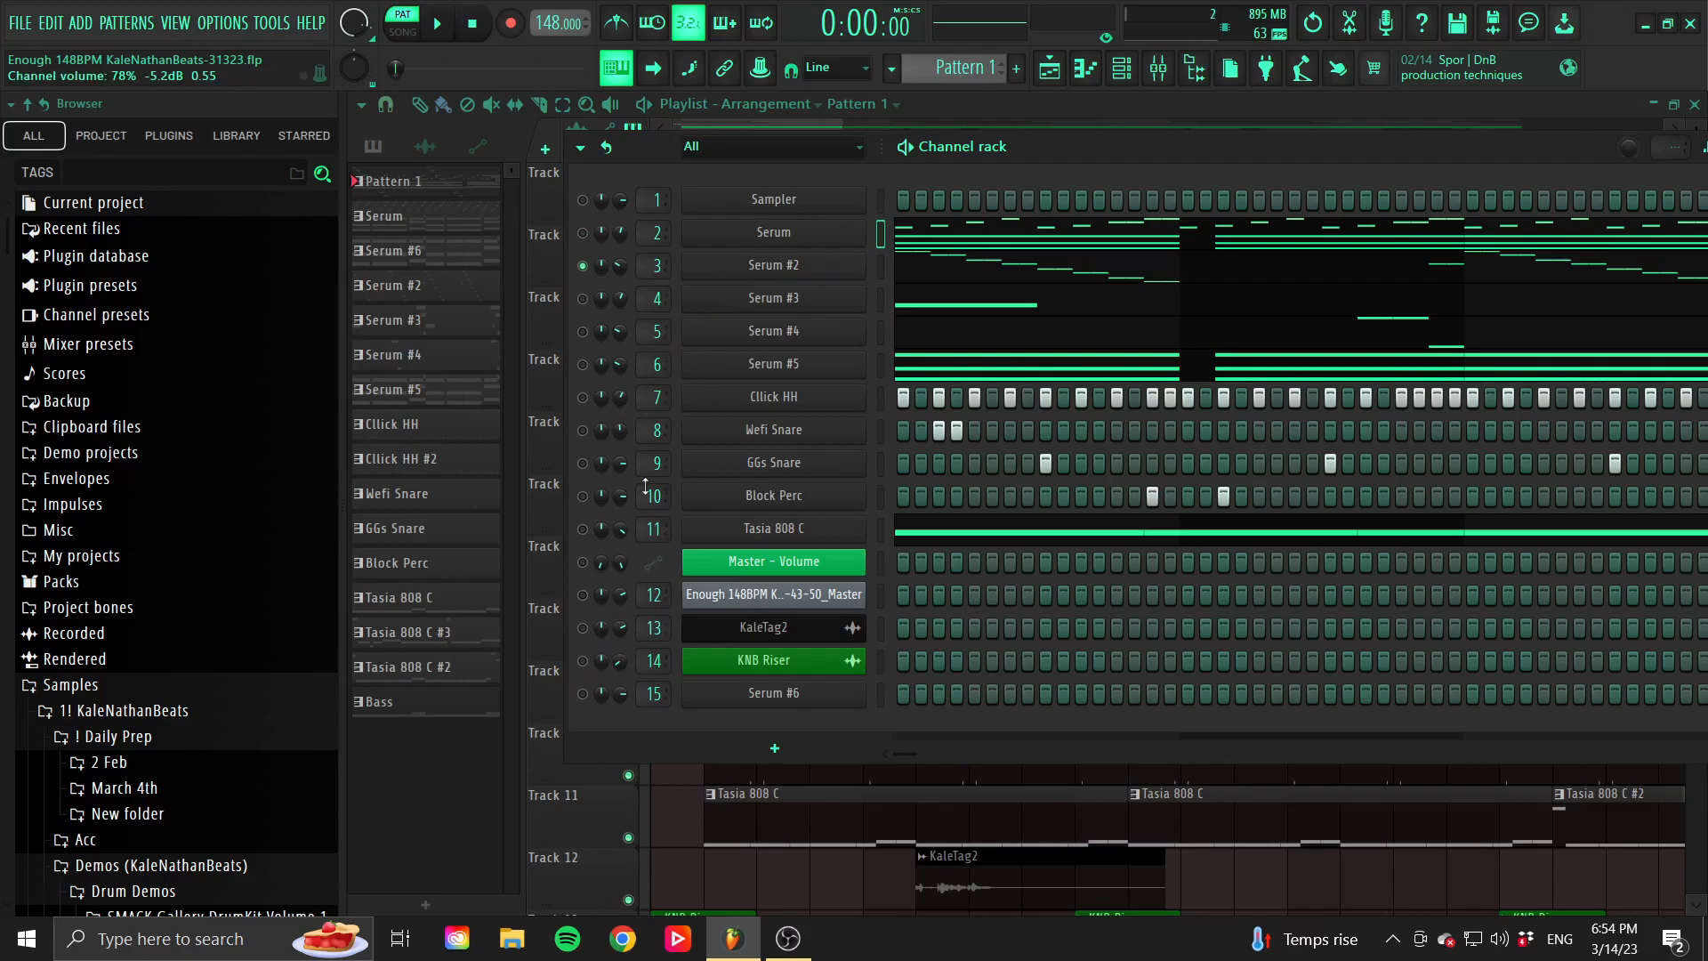
pyautogui.press('space')
pyautogui.click(963, 279)
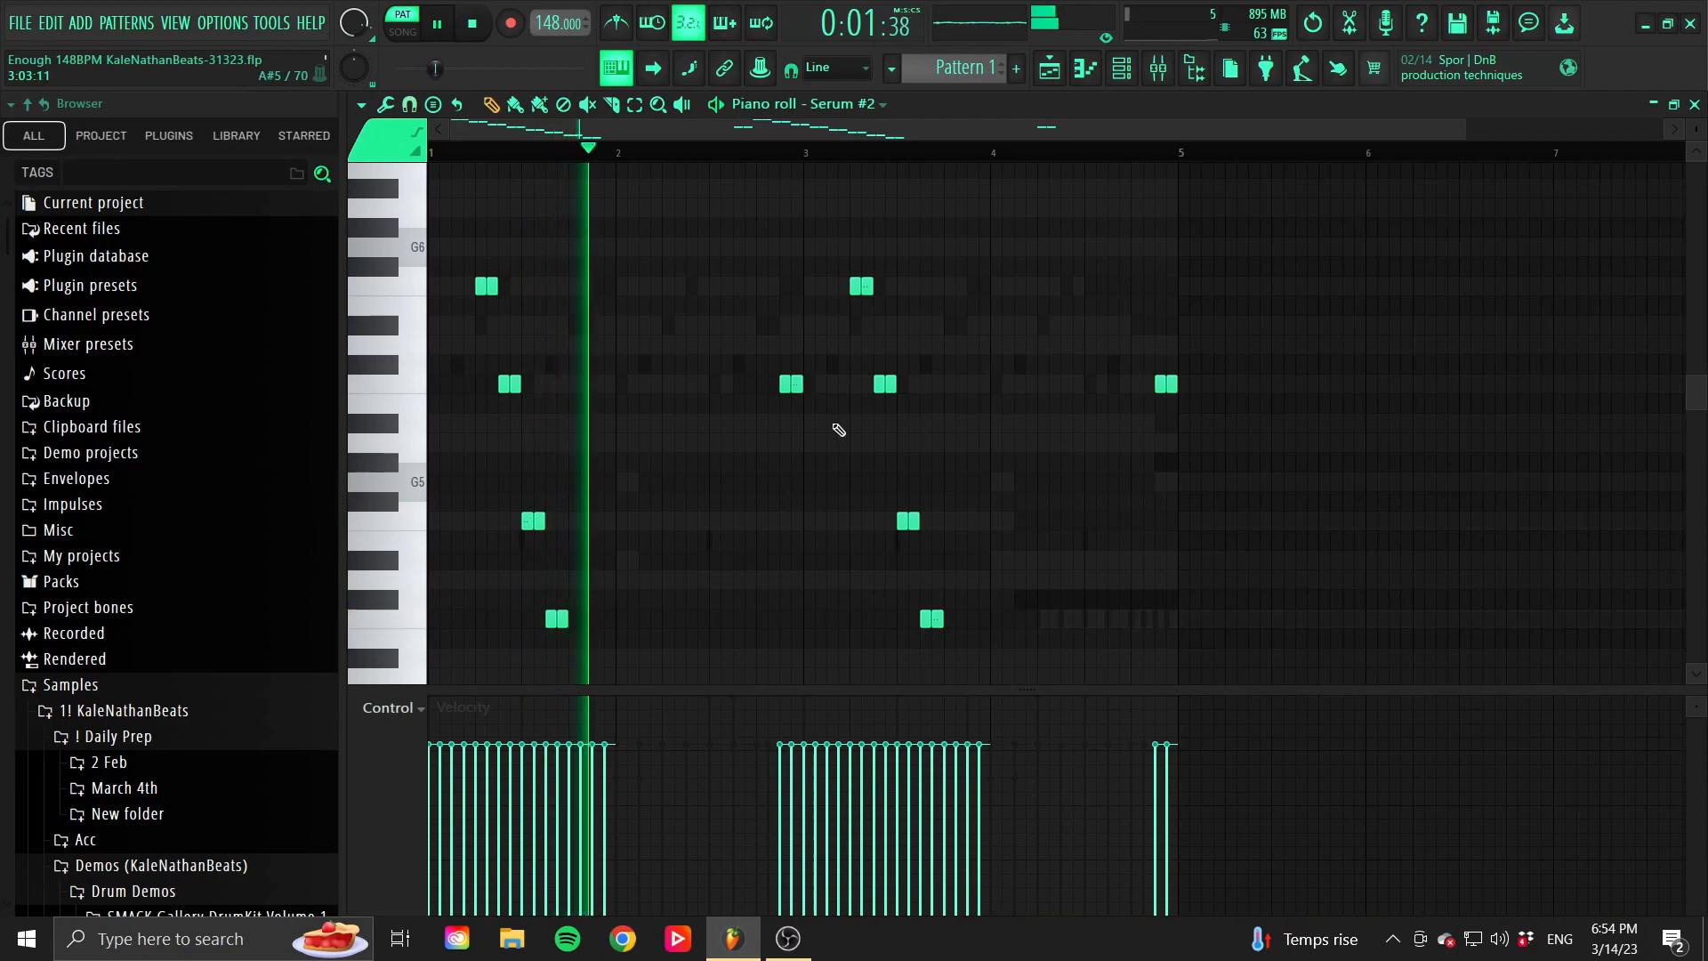
pyautogui.scroll(-4, 995, 471)
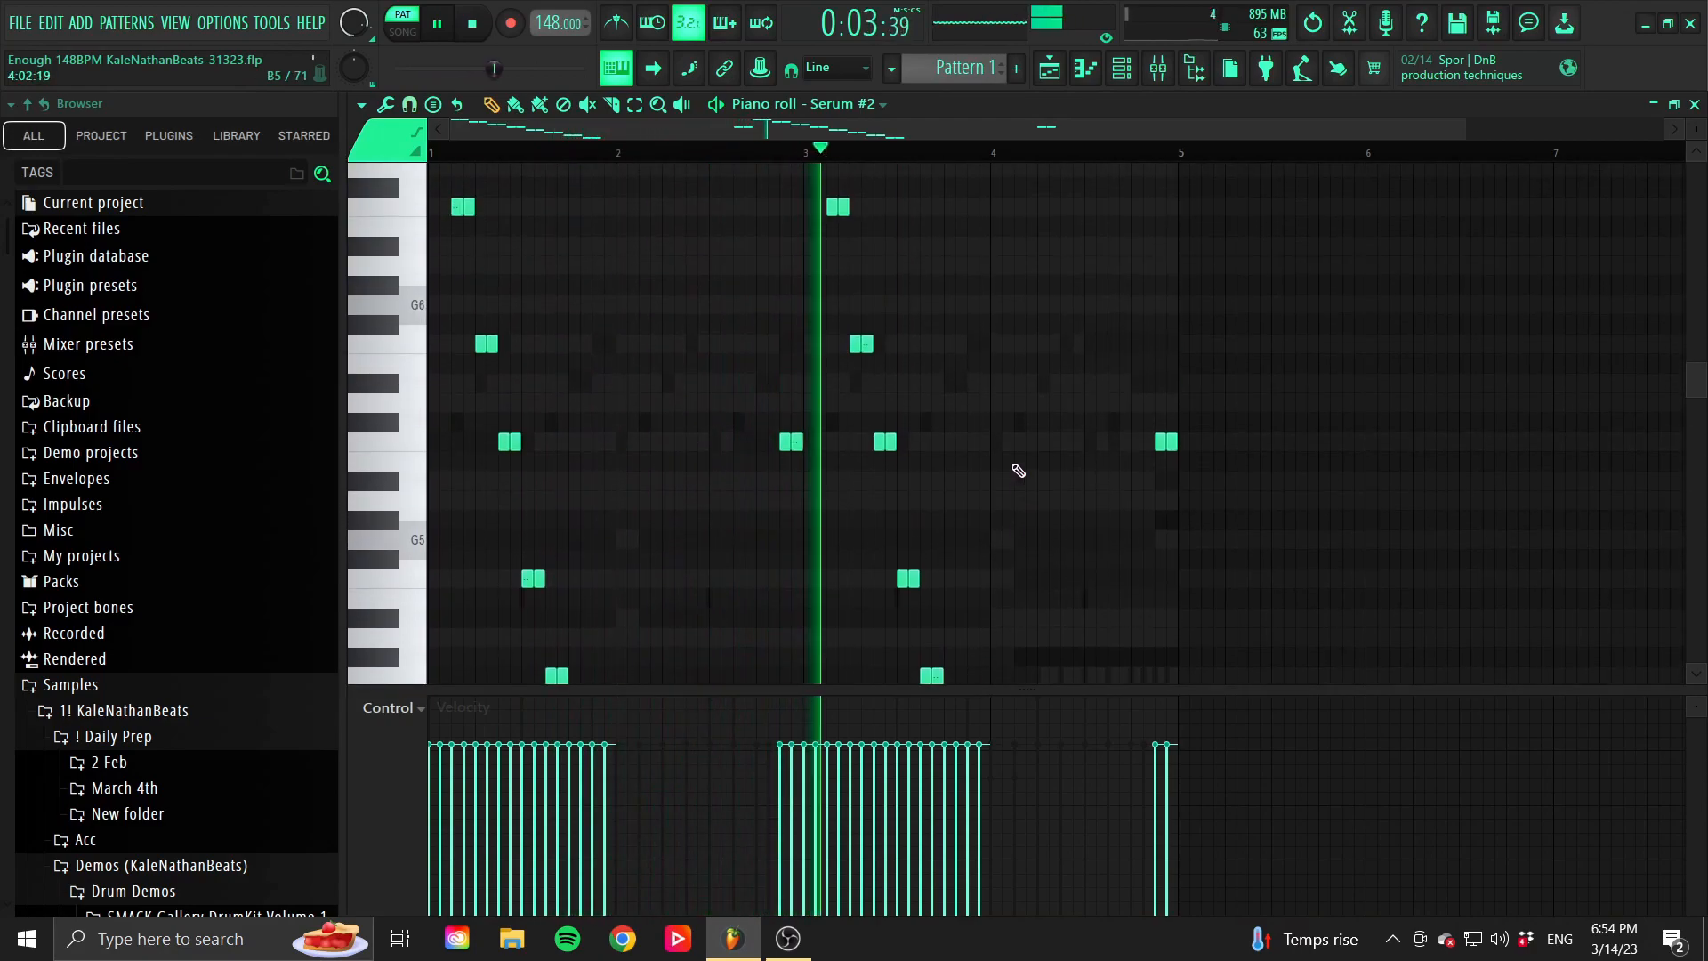
pyautogui.press('space')
# Examine the Serum #2 channel's synth settings while playing its melody from the start.
pyautogui.click(1696, 104)
pyautogui.click(835, 264)
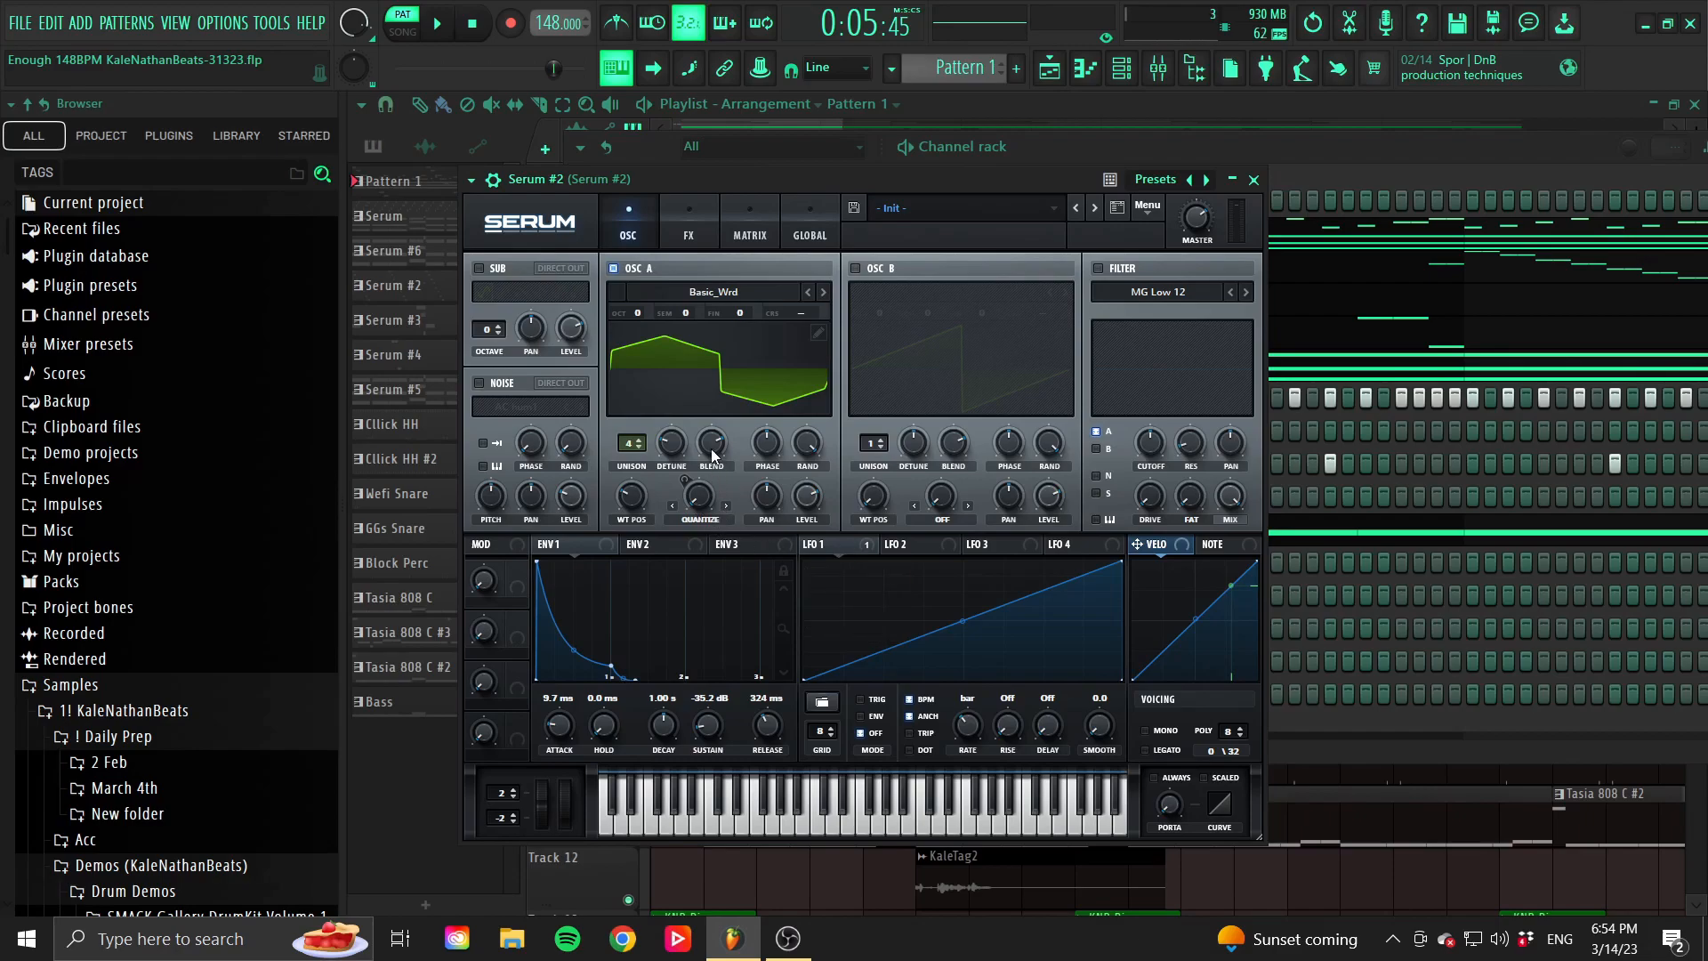
pyautogui.click(395, 69)
pyautogui.press('space')
pyautogui.rightClick(712, 504)
pyautogui.click(437, 24)
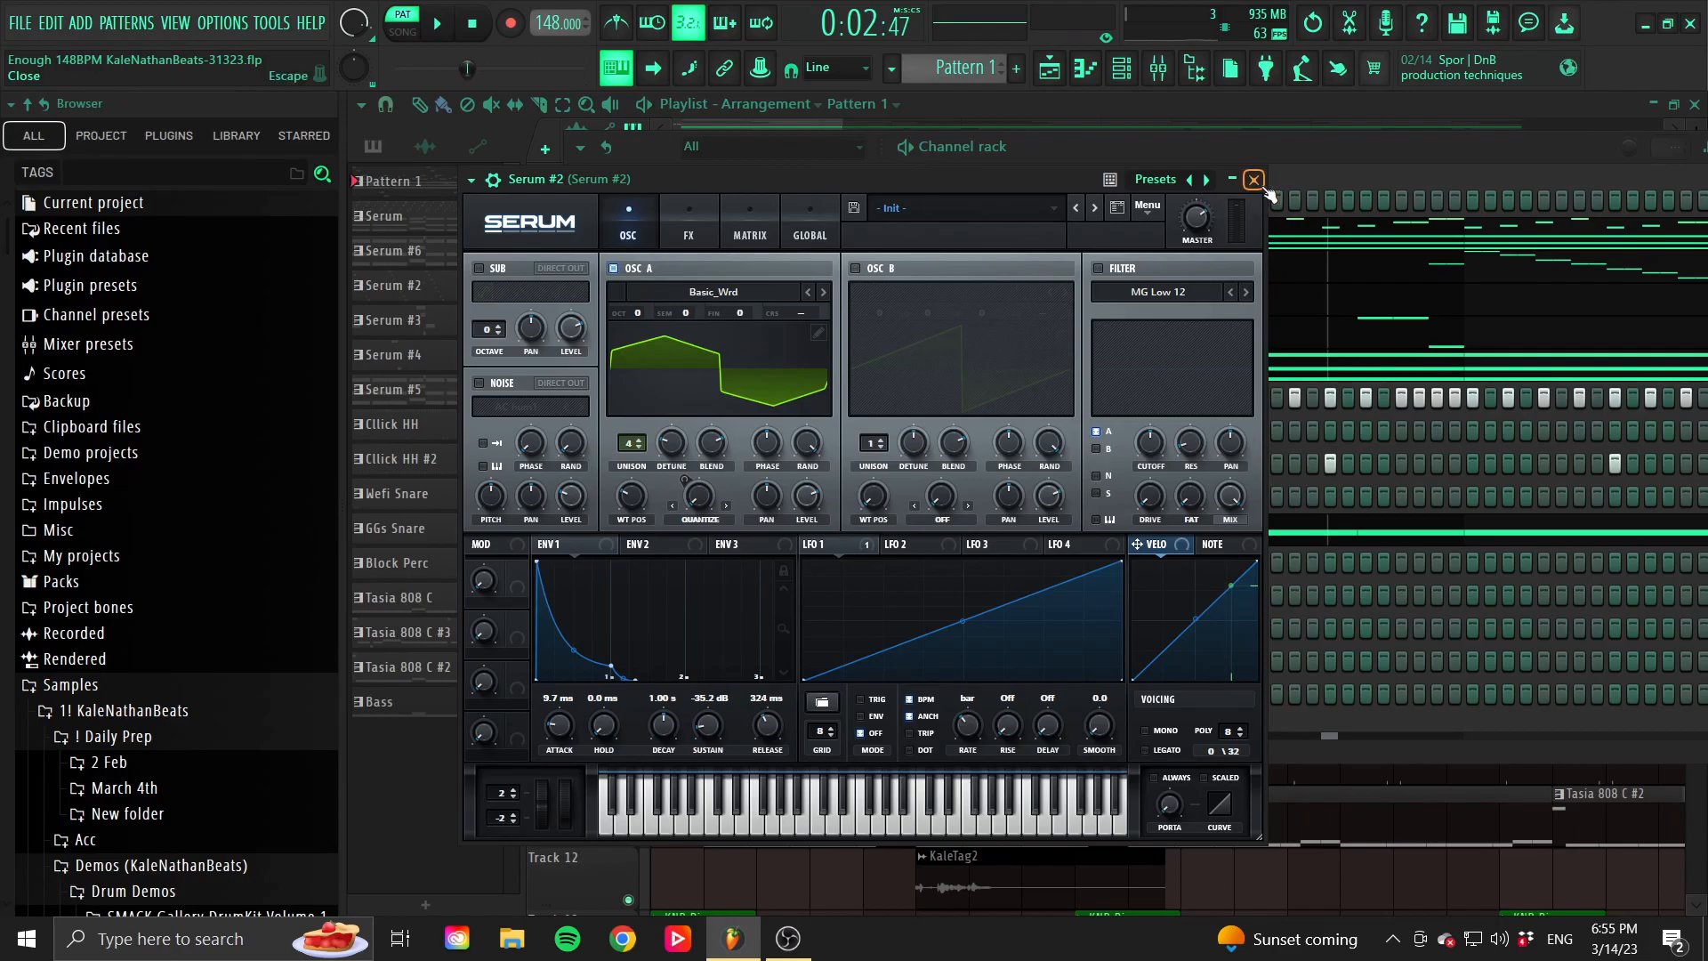
pyautogui.click(1254, 180)
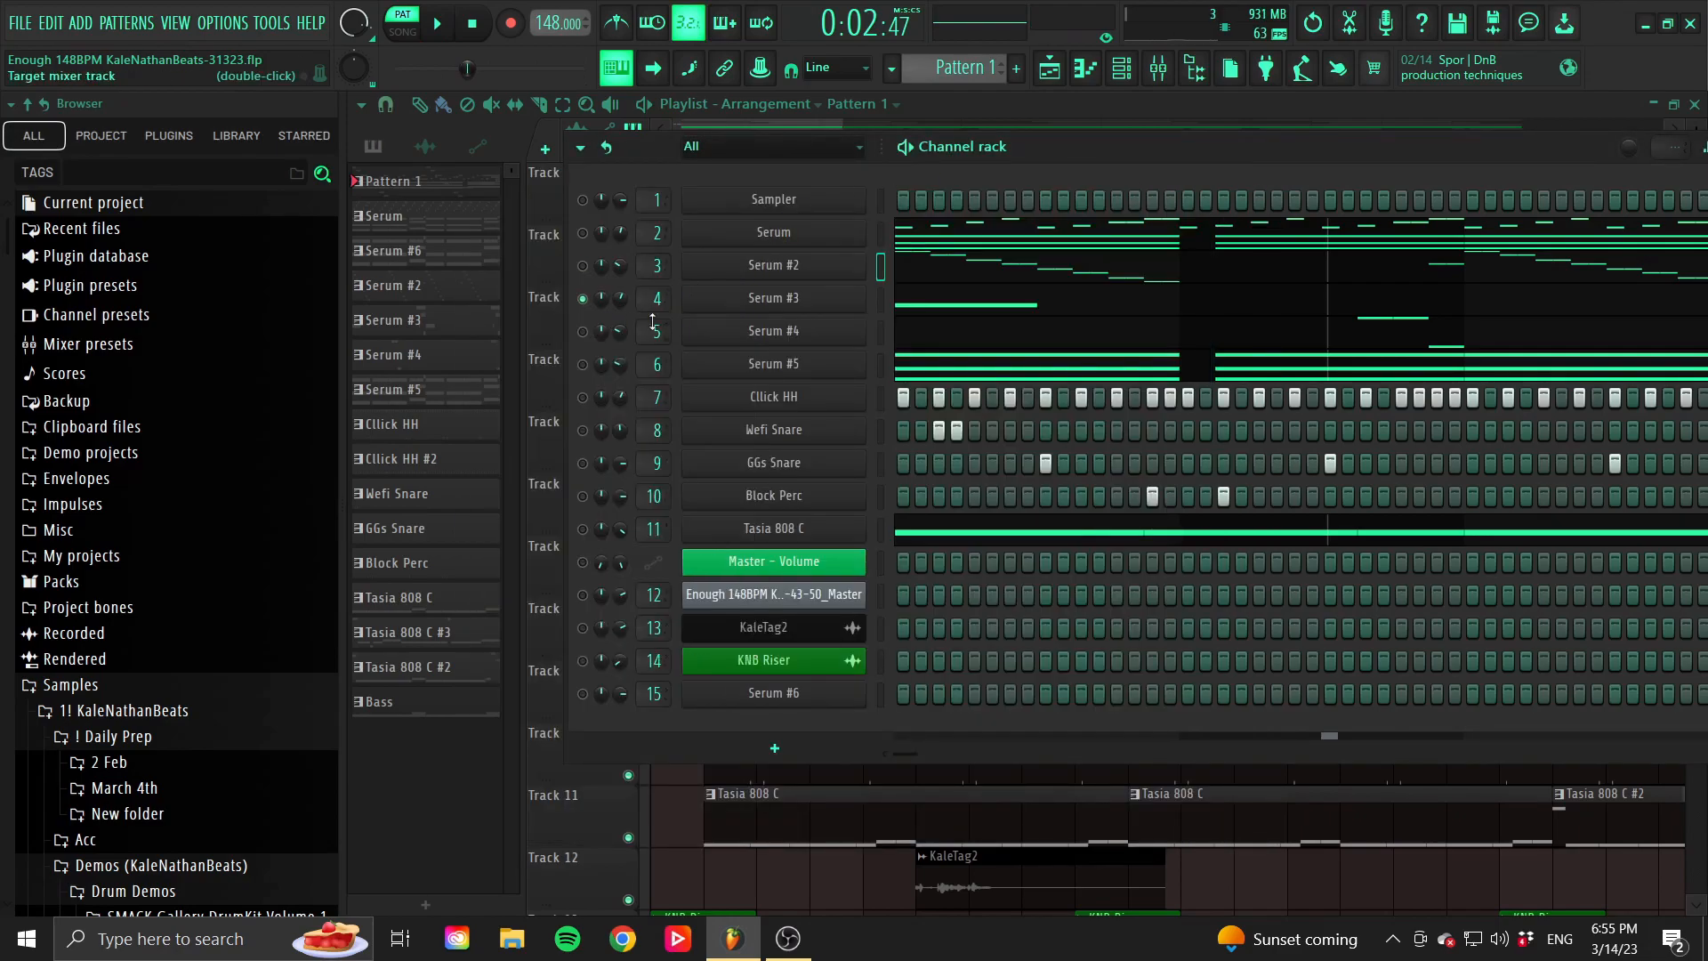
# View the Serum #3 synth settings and play its melody from the start with its notes shown in the piano roll.
pyautogui.click(799, 296)
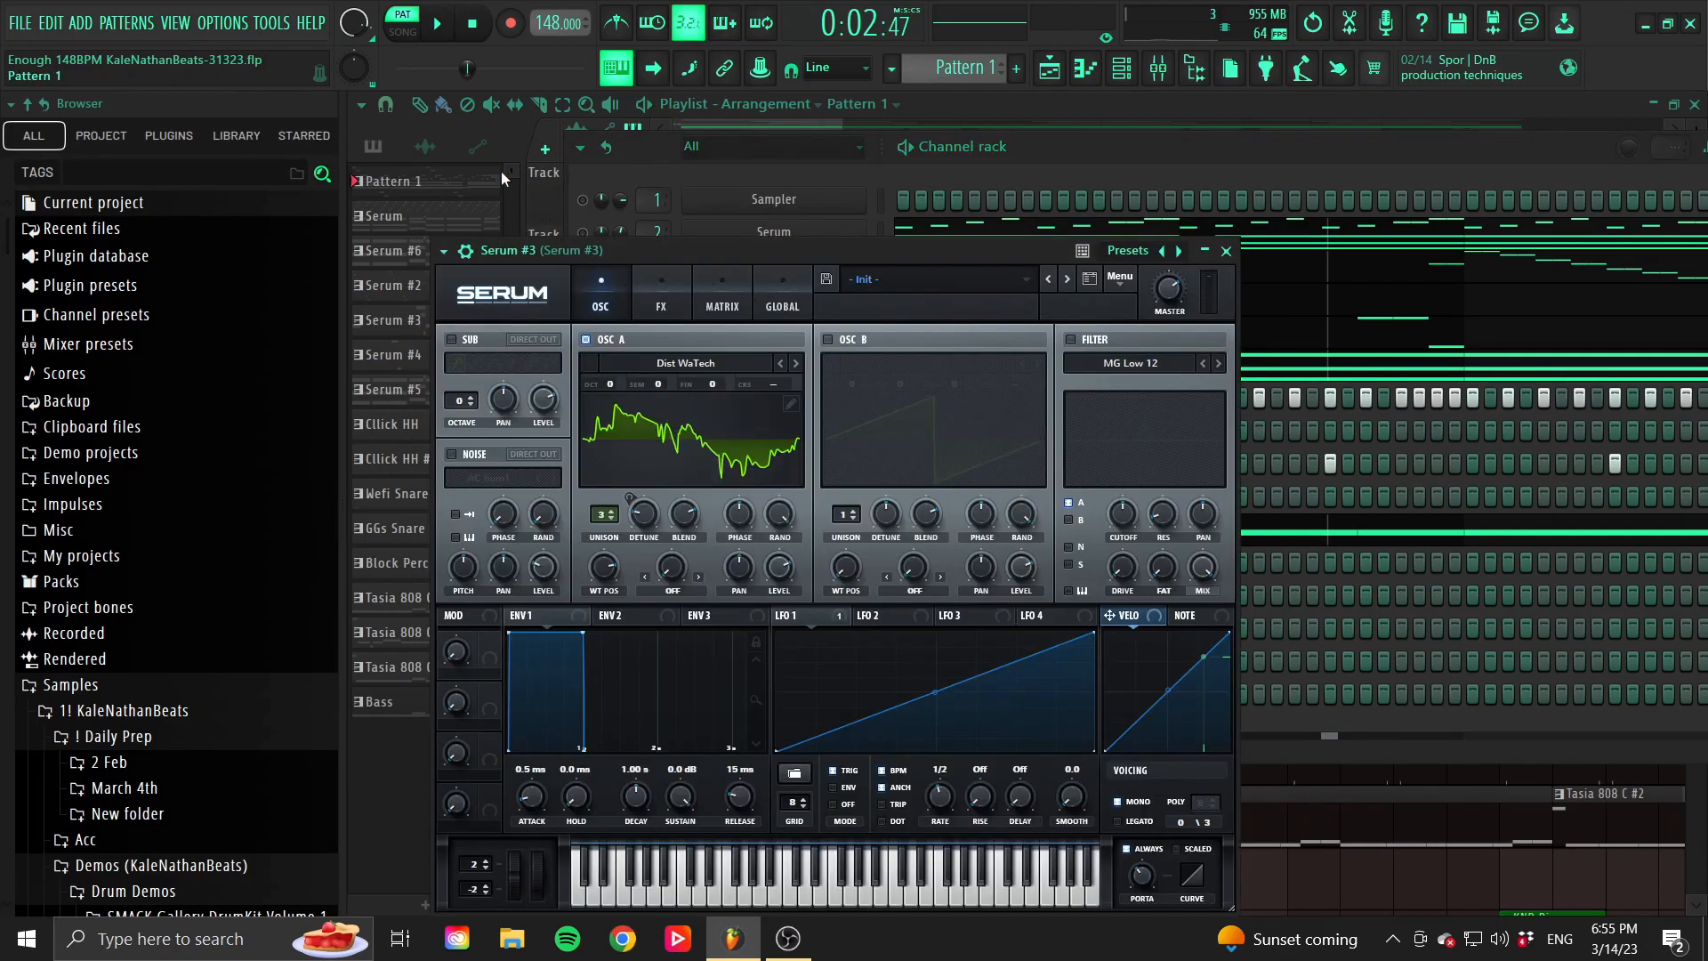
pyautogui.click(472, 24)
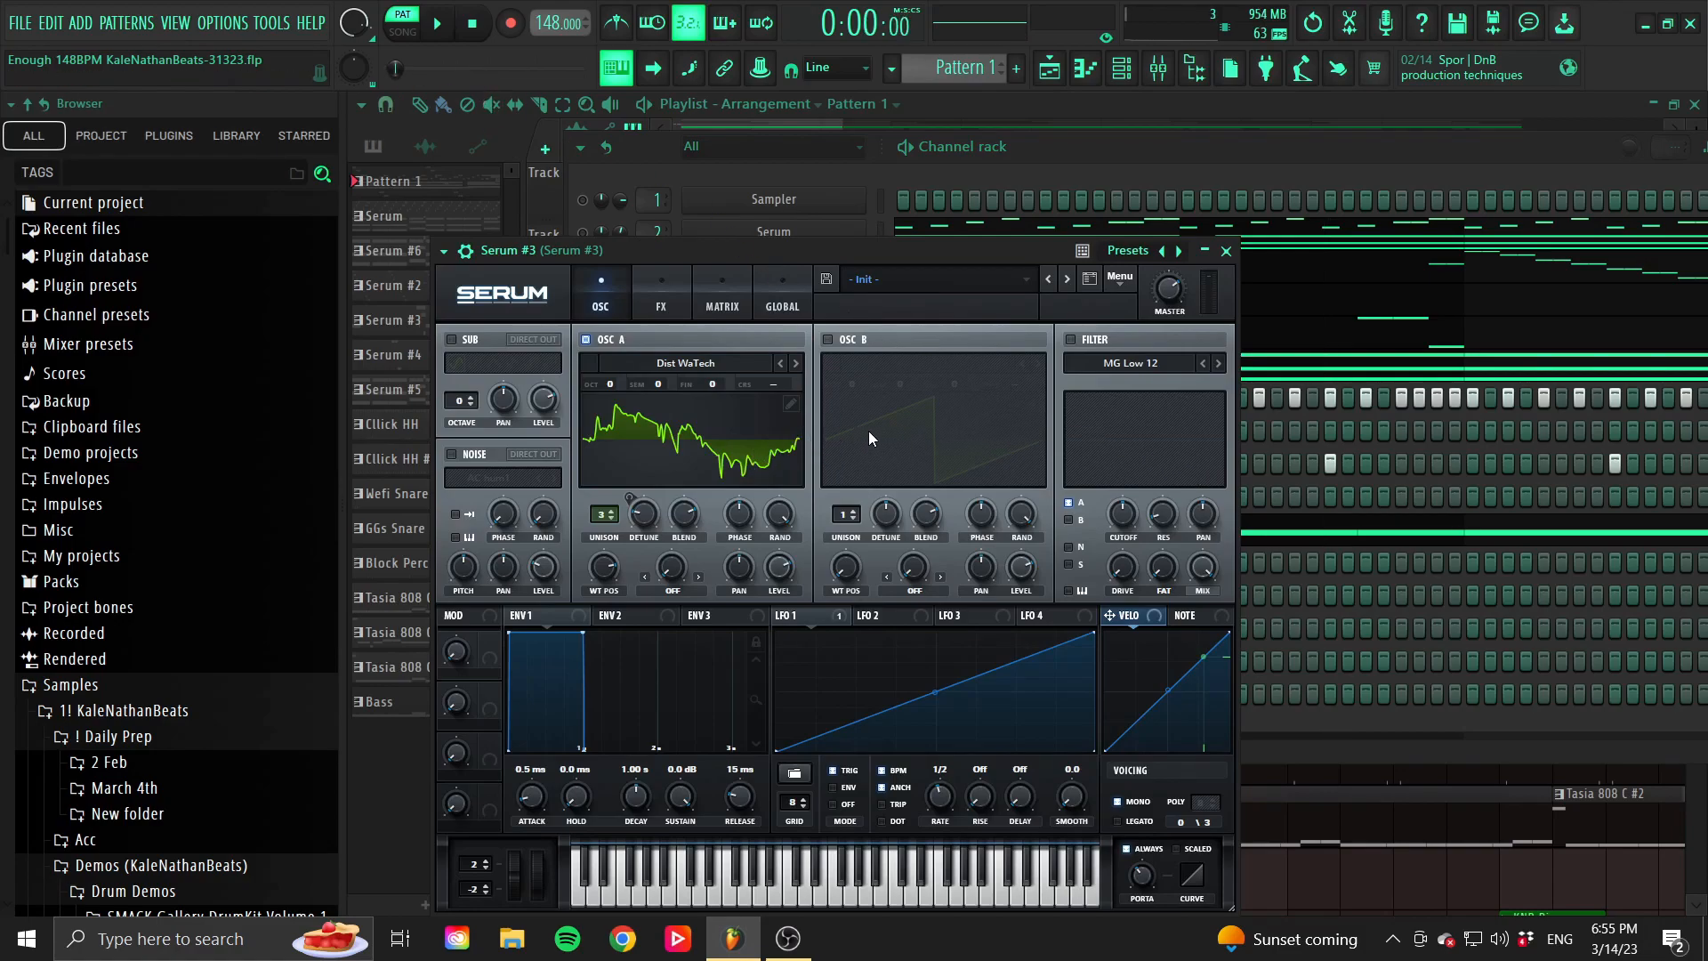
pyautogui.press('space')
pyautogui.moveTo(759, 253); pyautogui.dragTo(873, 392)
pyautogui.click(917, 313)
pyautogui.scroll(4, 968, 409)
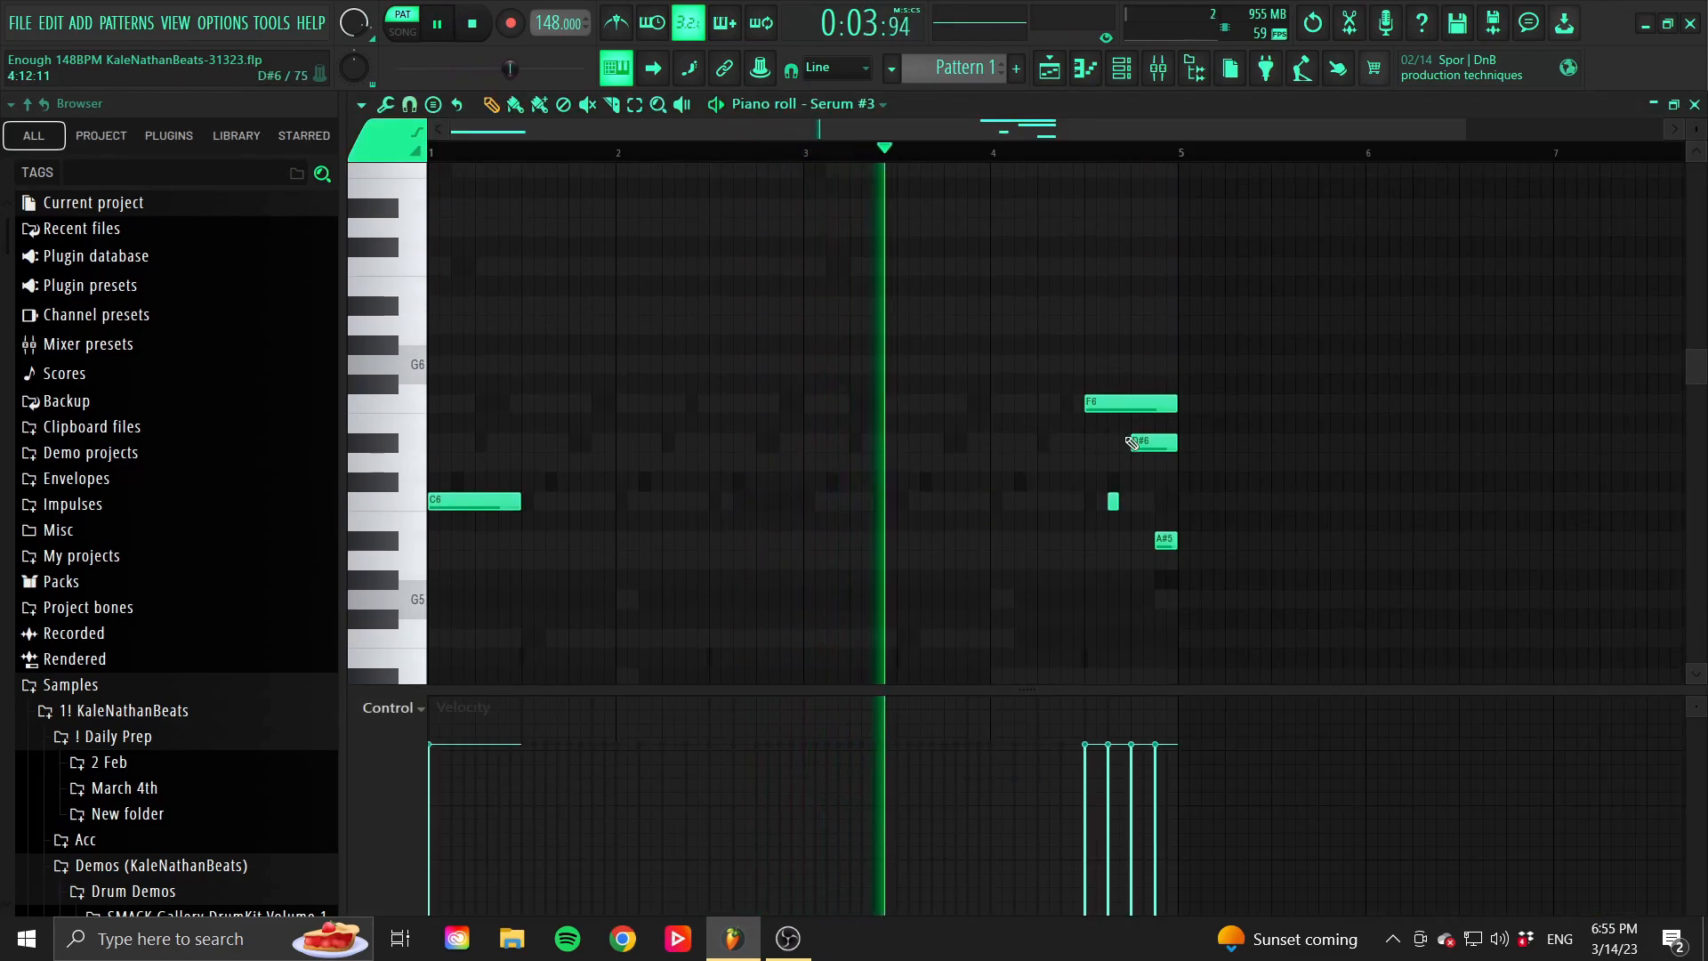
pyautogui.scroll(-2, 1130, 442)
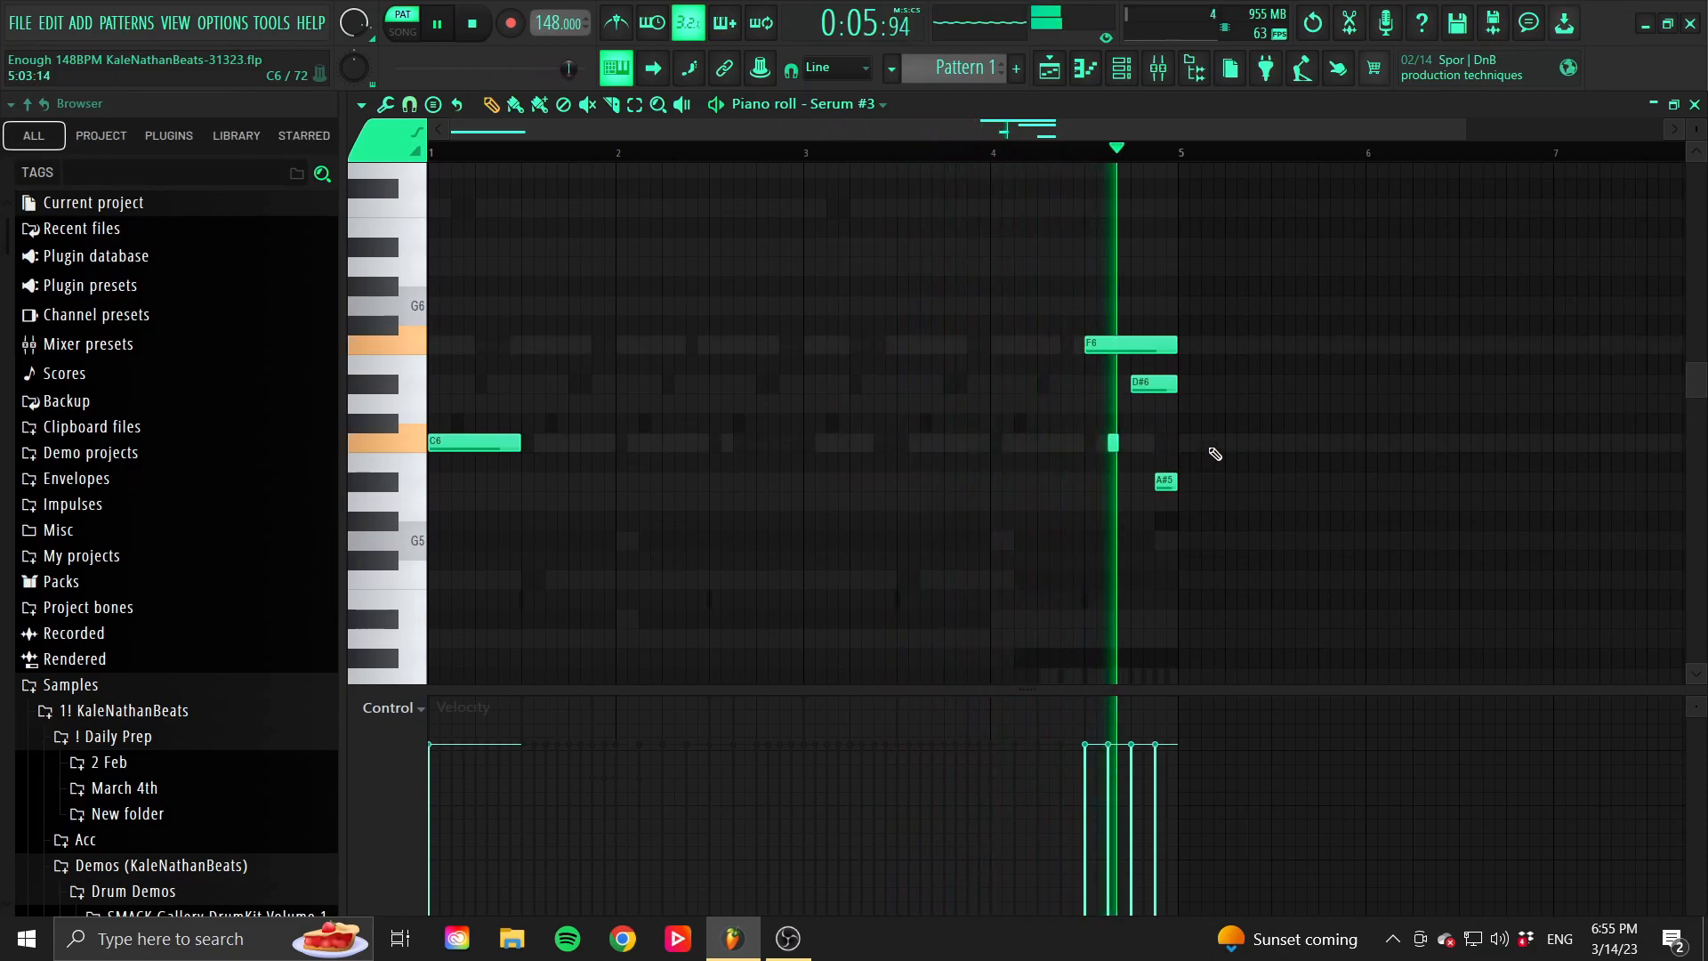
pyautogui.click(438, 29)
# Move the Serum #3 synth window clear of the channel rack and solo the Serum #4 channel.
pyautogui.click(1695, 104)
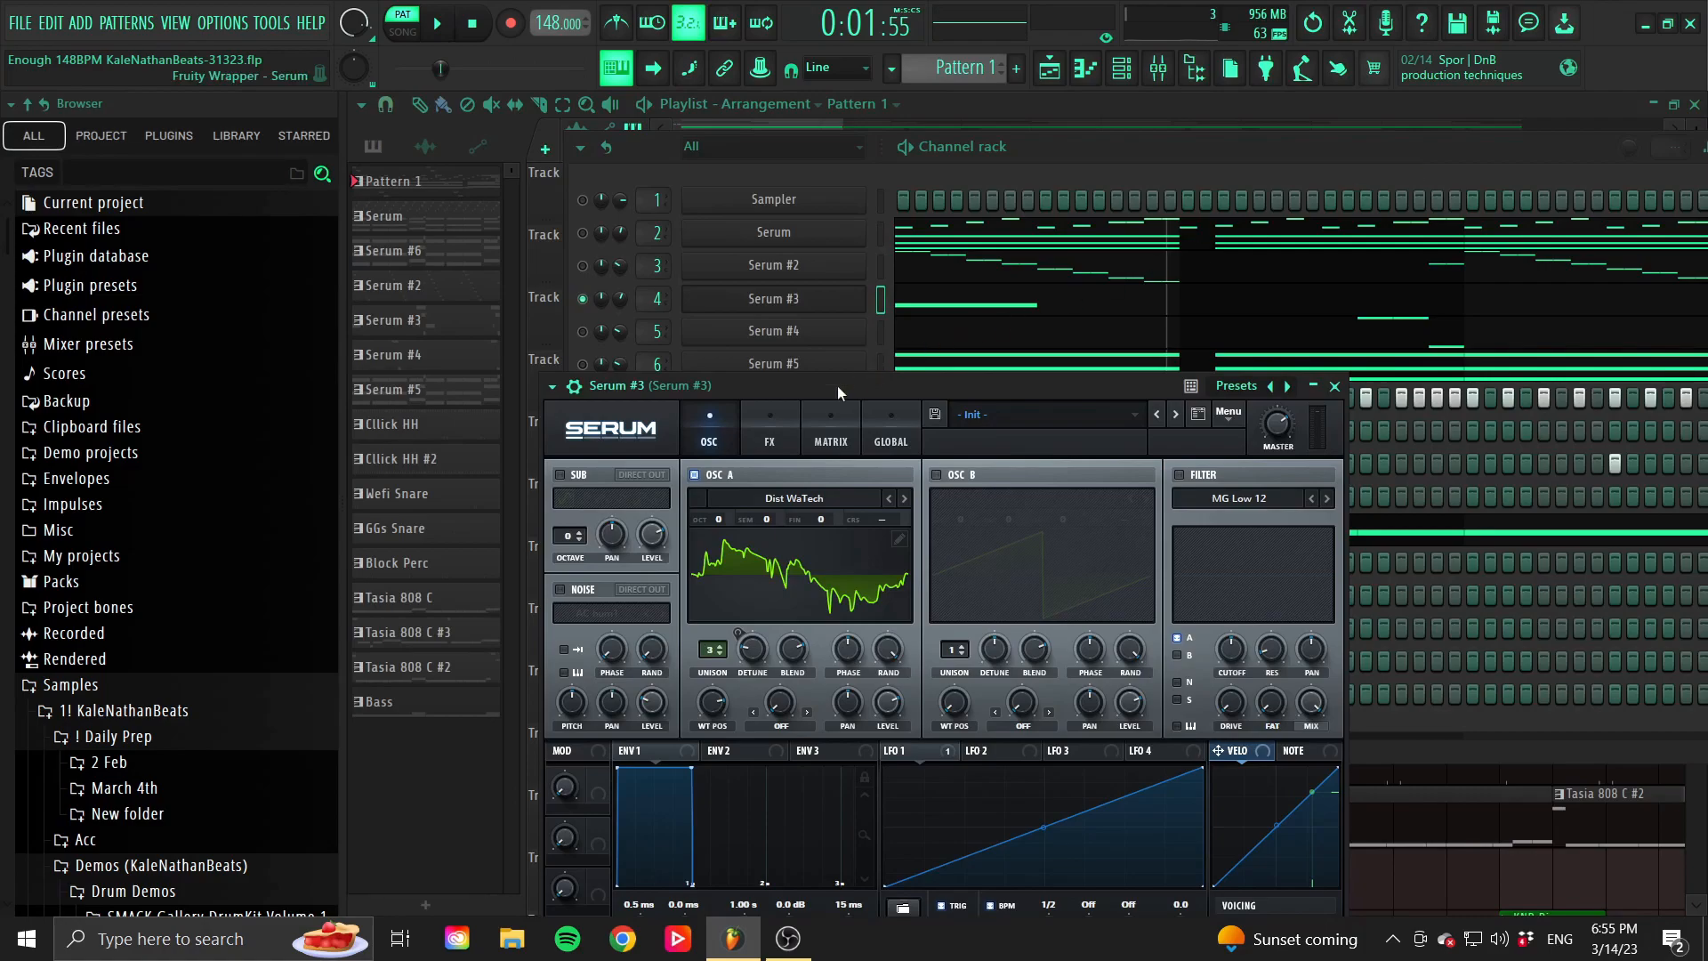
pyautogui.moveTo(837, 386); pyautogui.dragTo(1010, 692)
pyautogui.rightClick(583, 333)
pyautogui.click(601, 343)
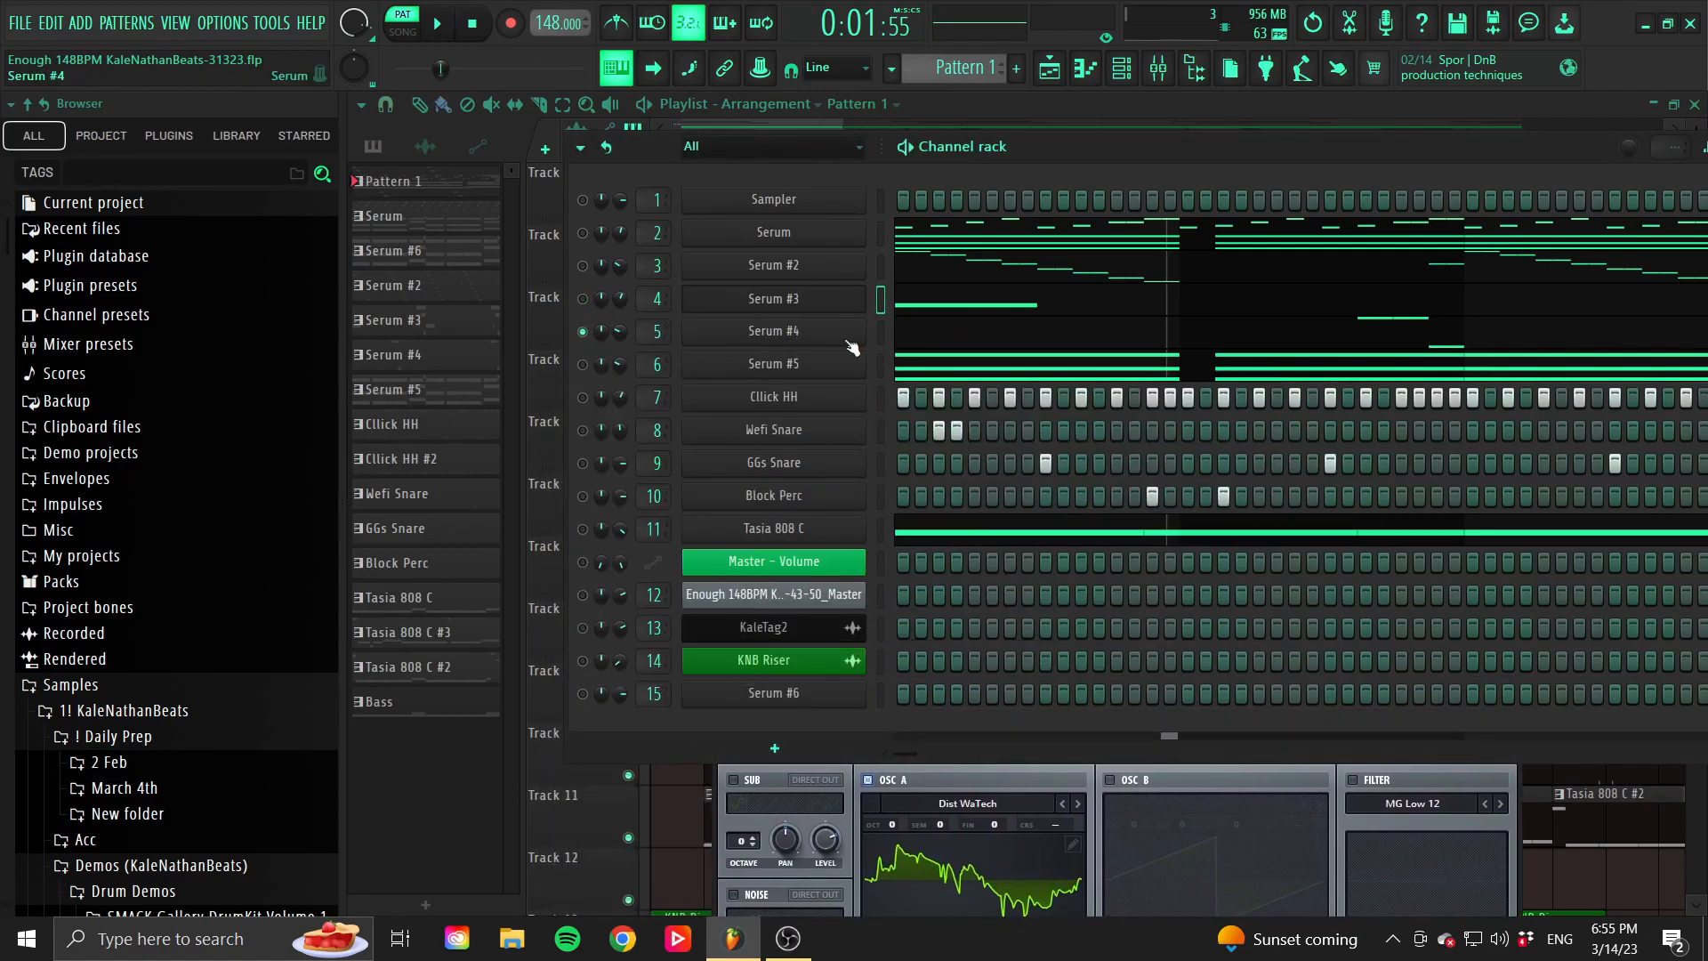
# Examine the Serum #4 synth's oscillator, effects and modulation matrix settings.
pyautogui.click(806, 332)
pyautogui.moveTo(797, 302); pyautogui.dragTo(733, 238)
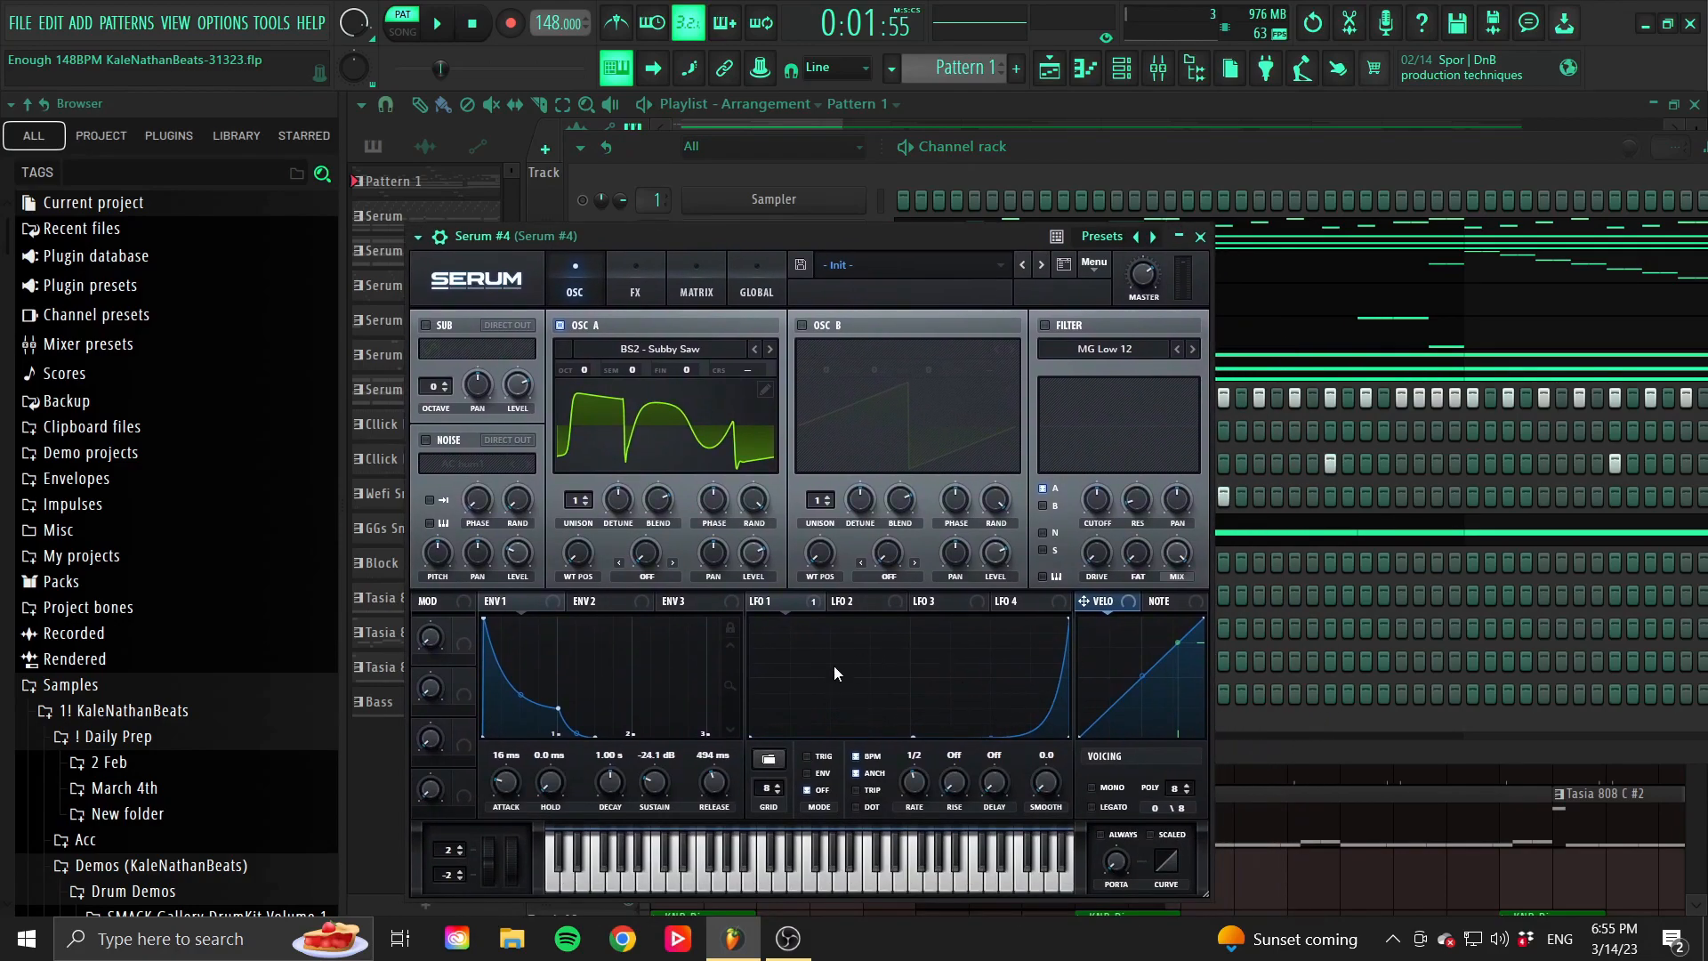
pyautogui.click(639, 290)
pyautogui.click(699, 291)
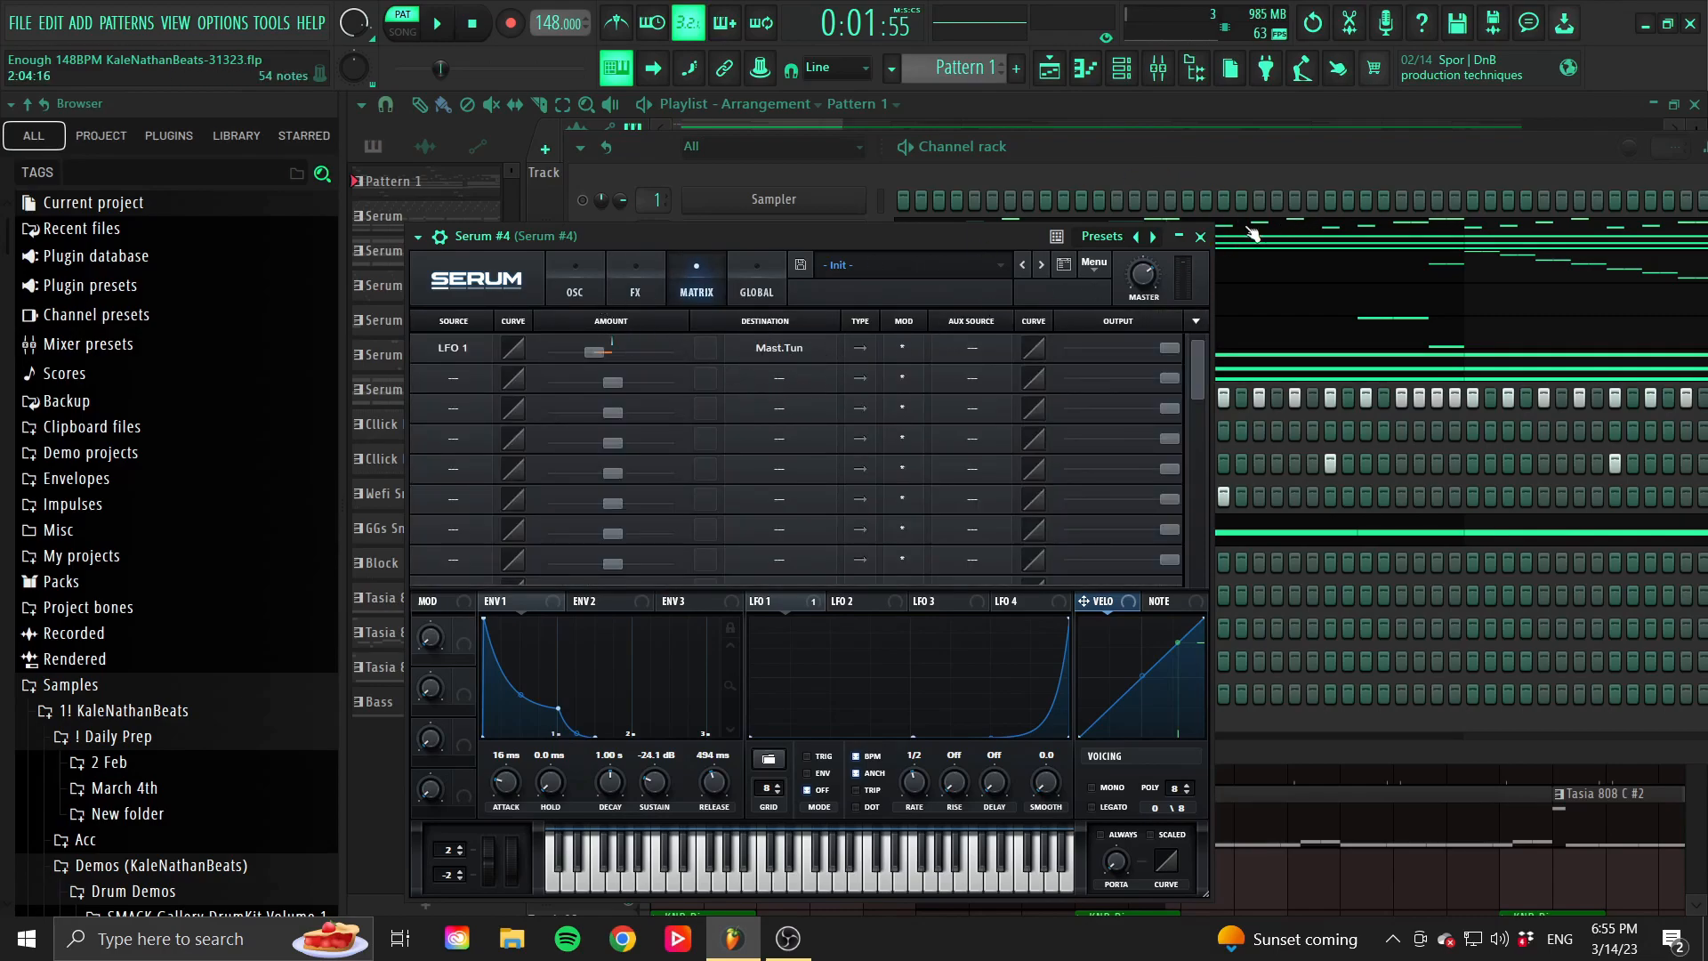
pyautogui.click(1200, 236)
# Play the Serum #4 notes while viewing them in the piano roll.
pyautogui.click(1045, 333)
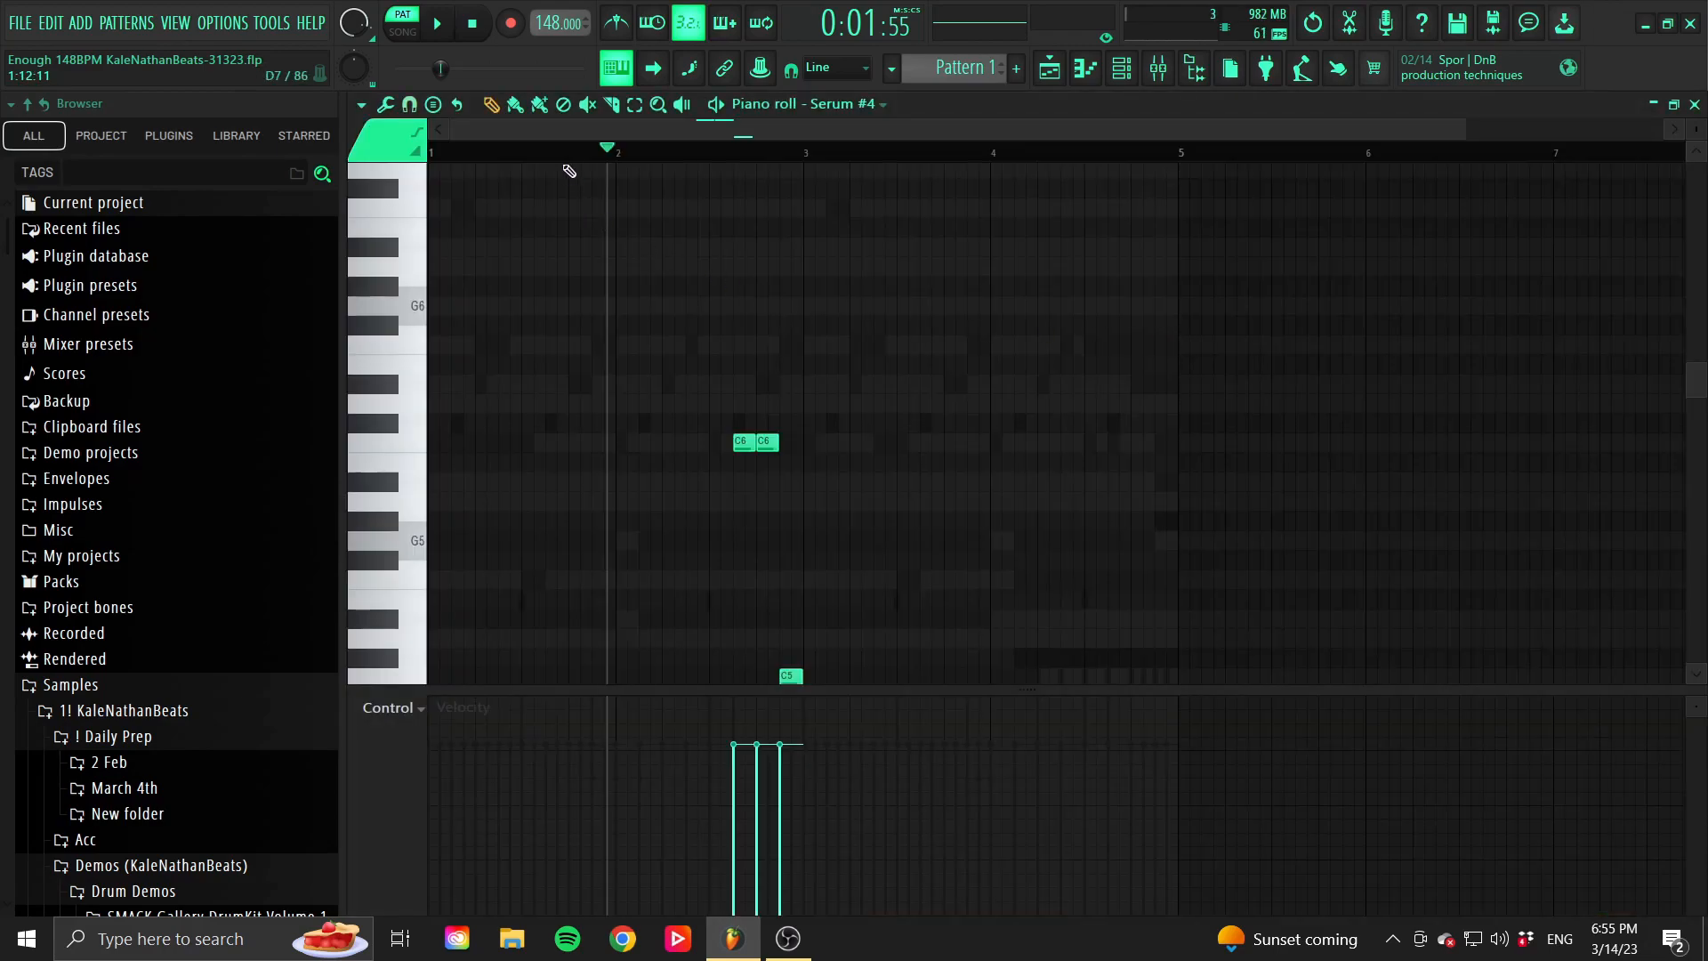
pyautogui.scroll(-3, 690, 408)
pyautogui.press('space')
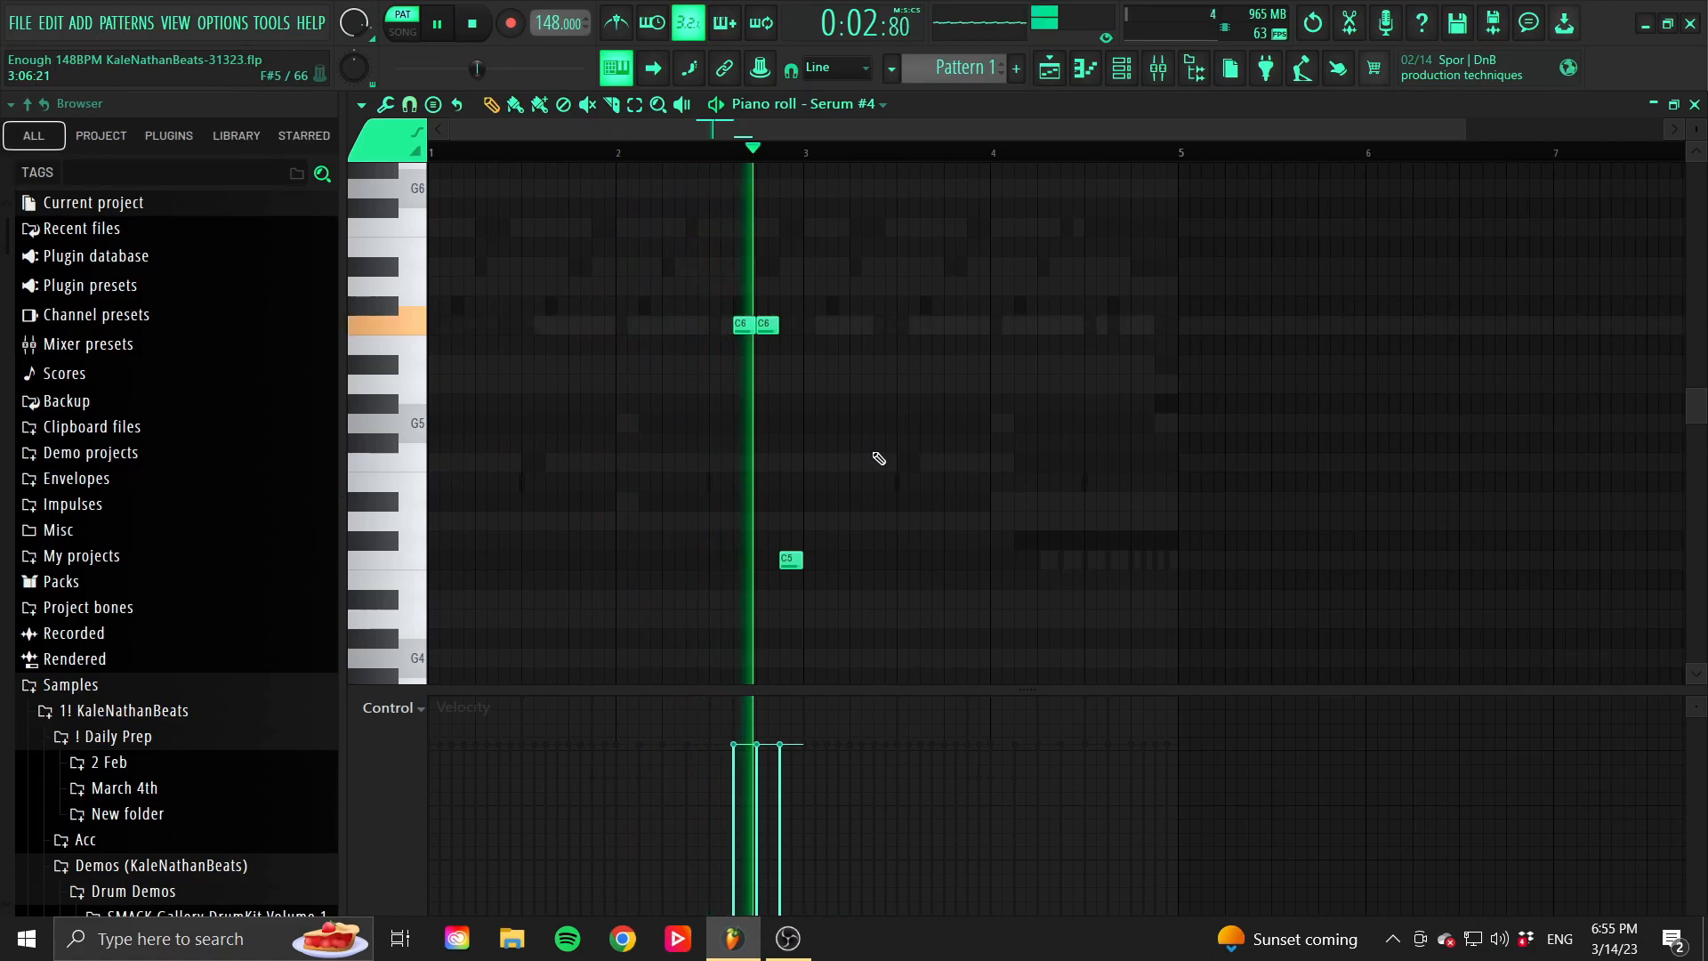
pyautogui.click(433, 27)
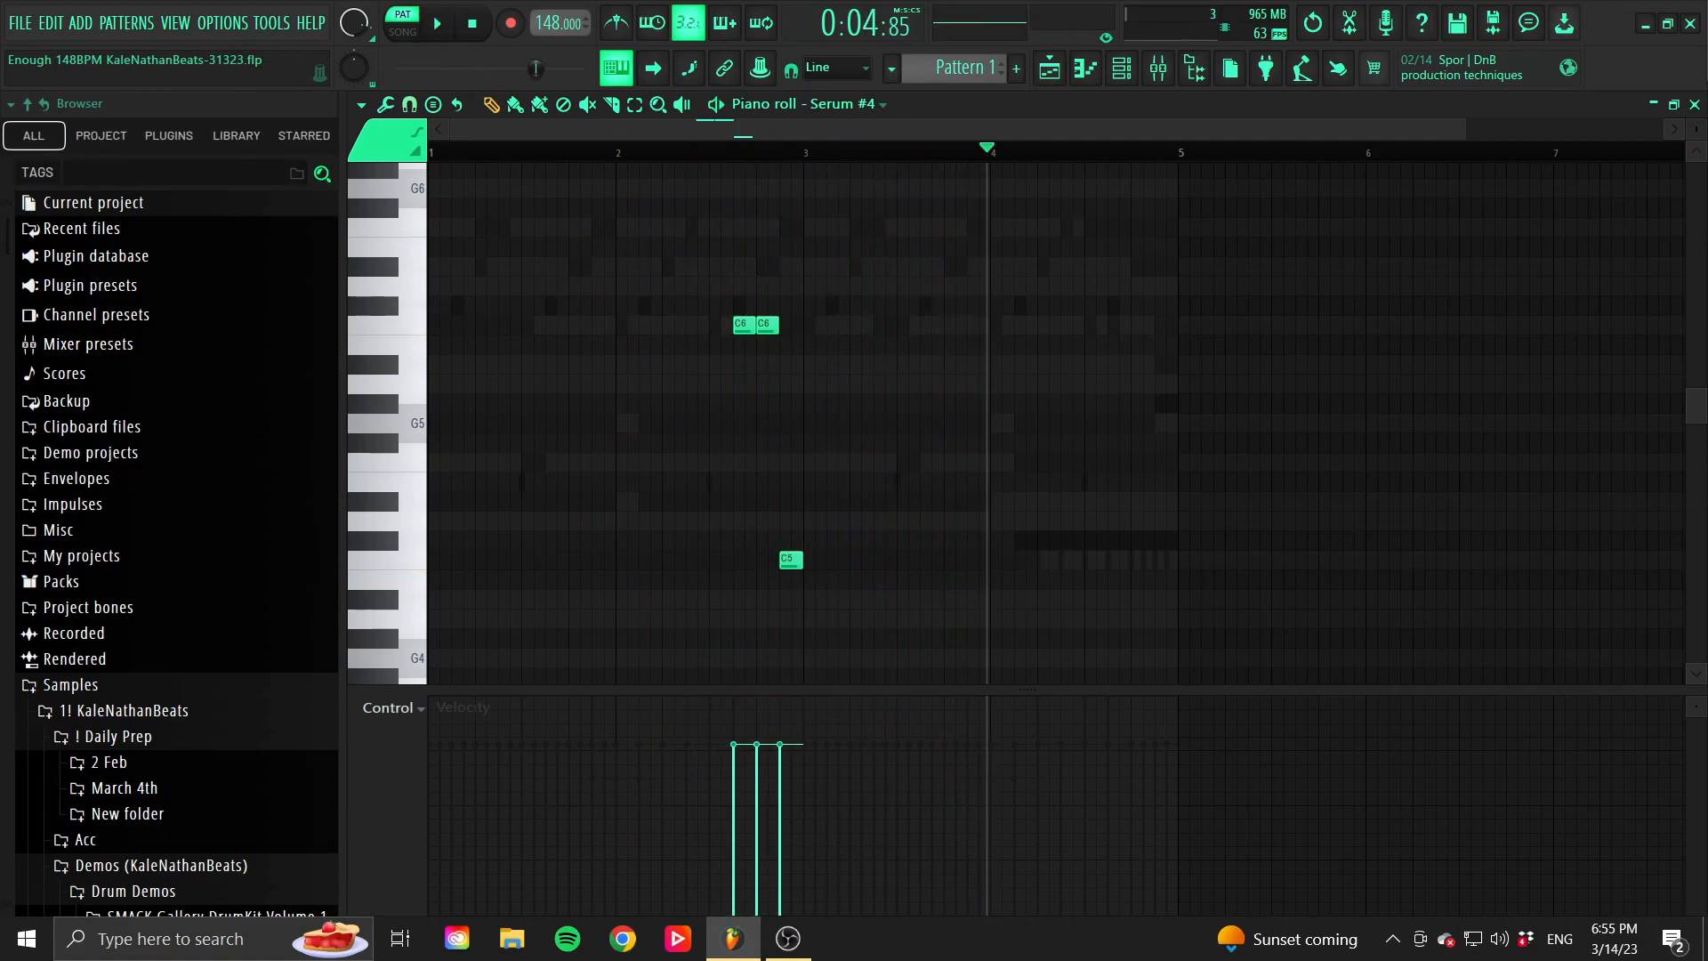
pyautogui.click(1695, 104)
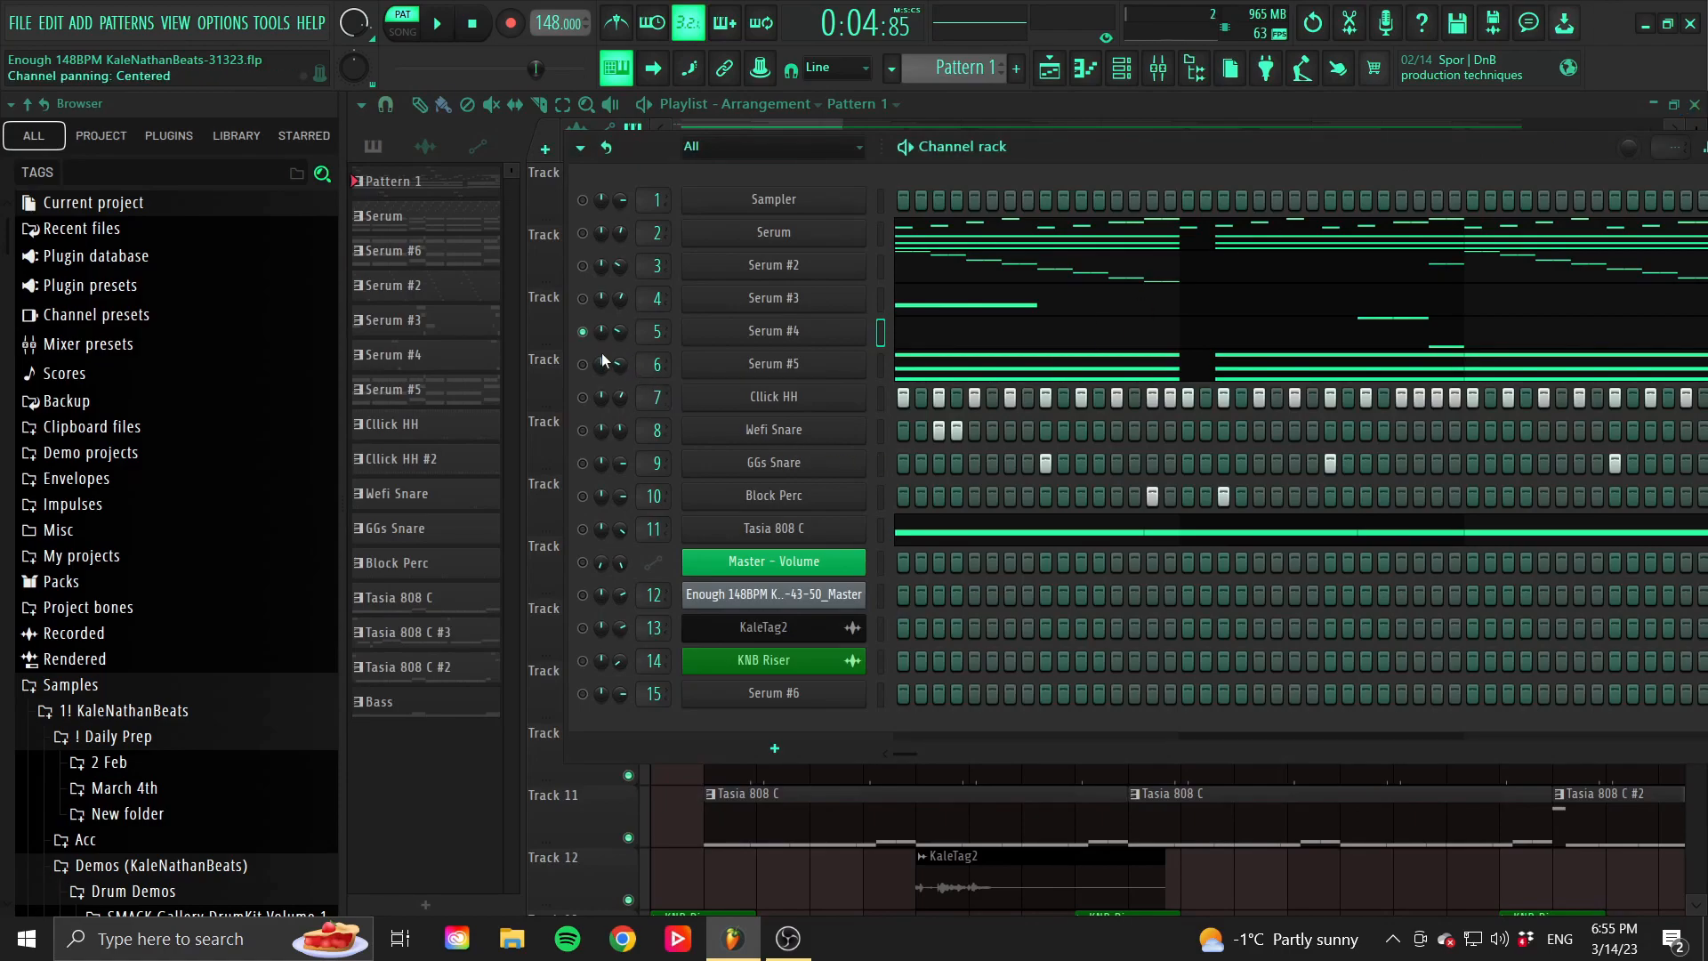
# Examine the oscillator and envelope settings of the Serum #5 channel's synth.
pyautogui.click(785, 364)
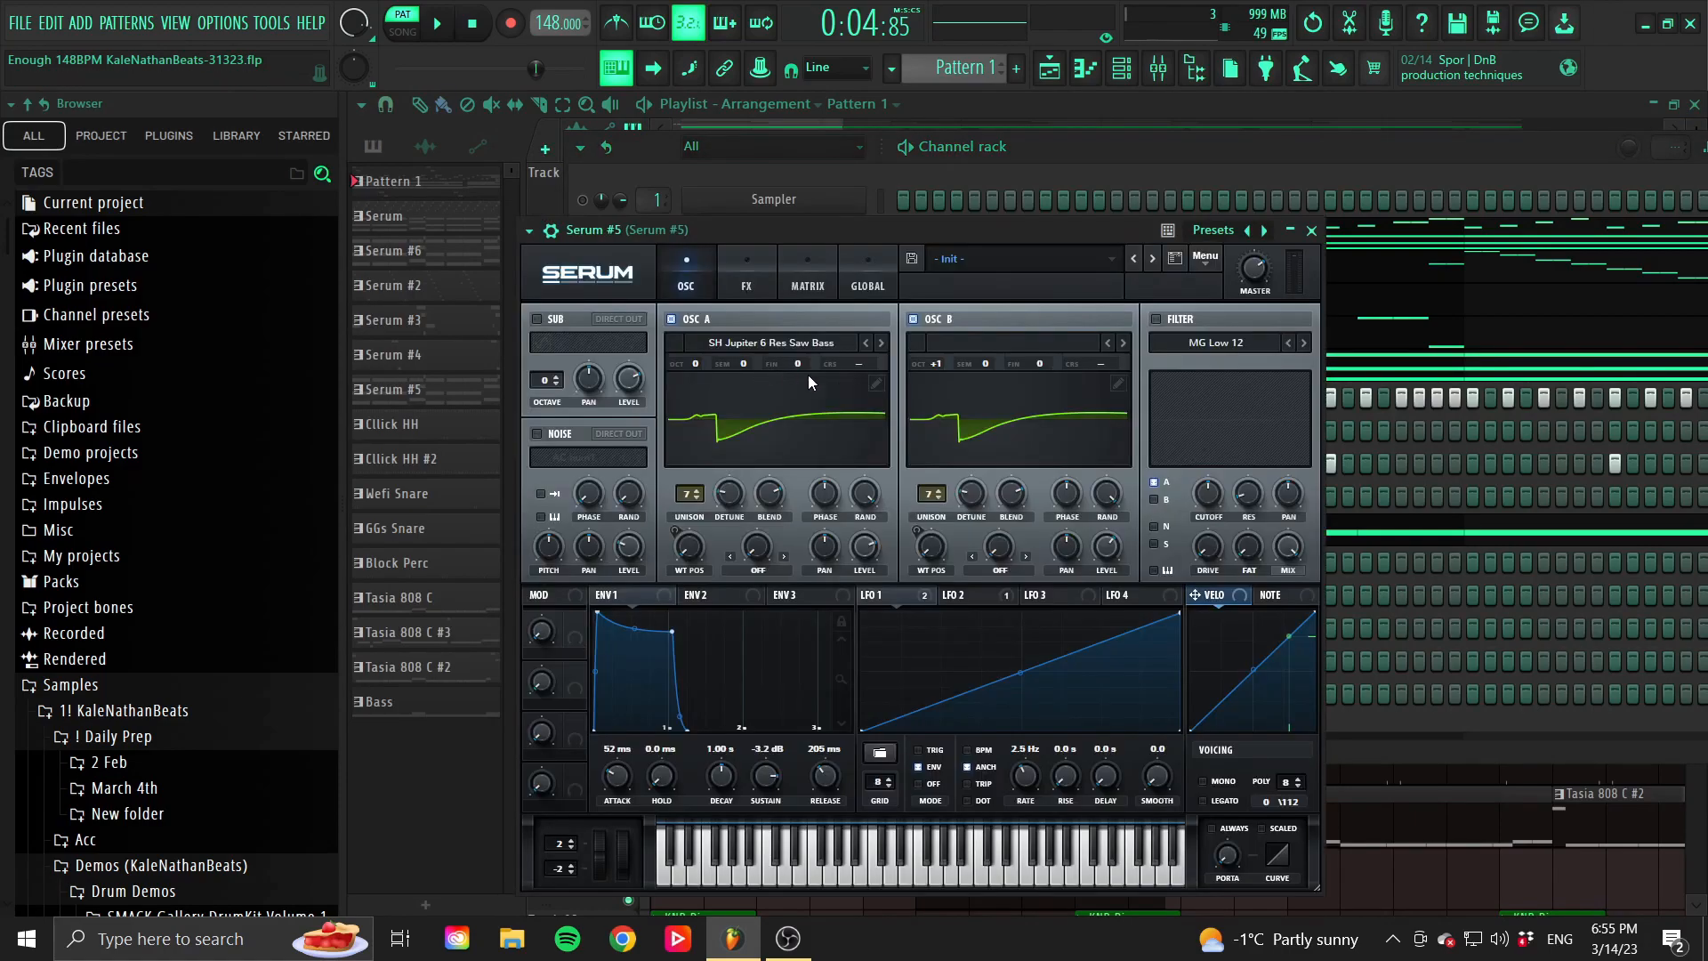
pyautogui.moveTo(941, 235)
pyautogui.mouseDown()
pyautogui.moveTo(868, 269)
pyautogui.moveTo(921, 236)
pyautogui.mouseUp()
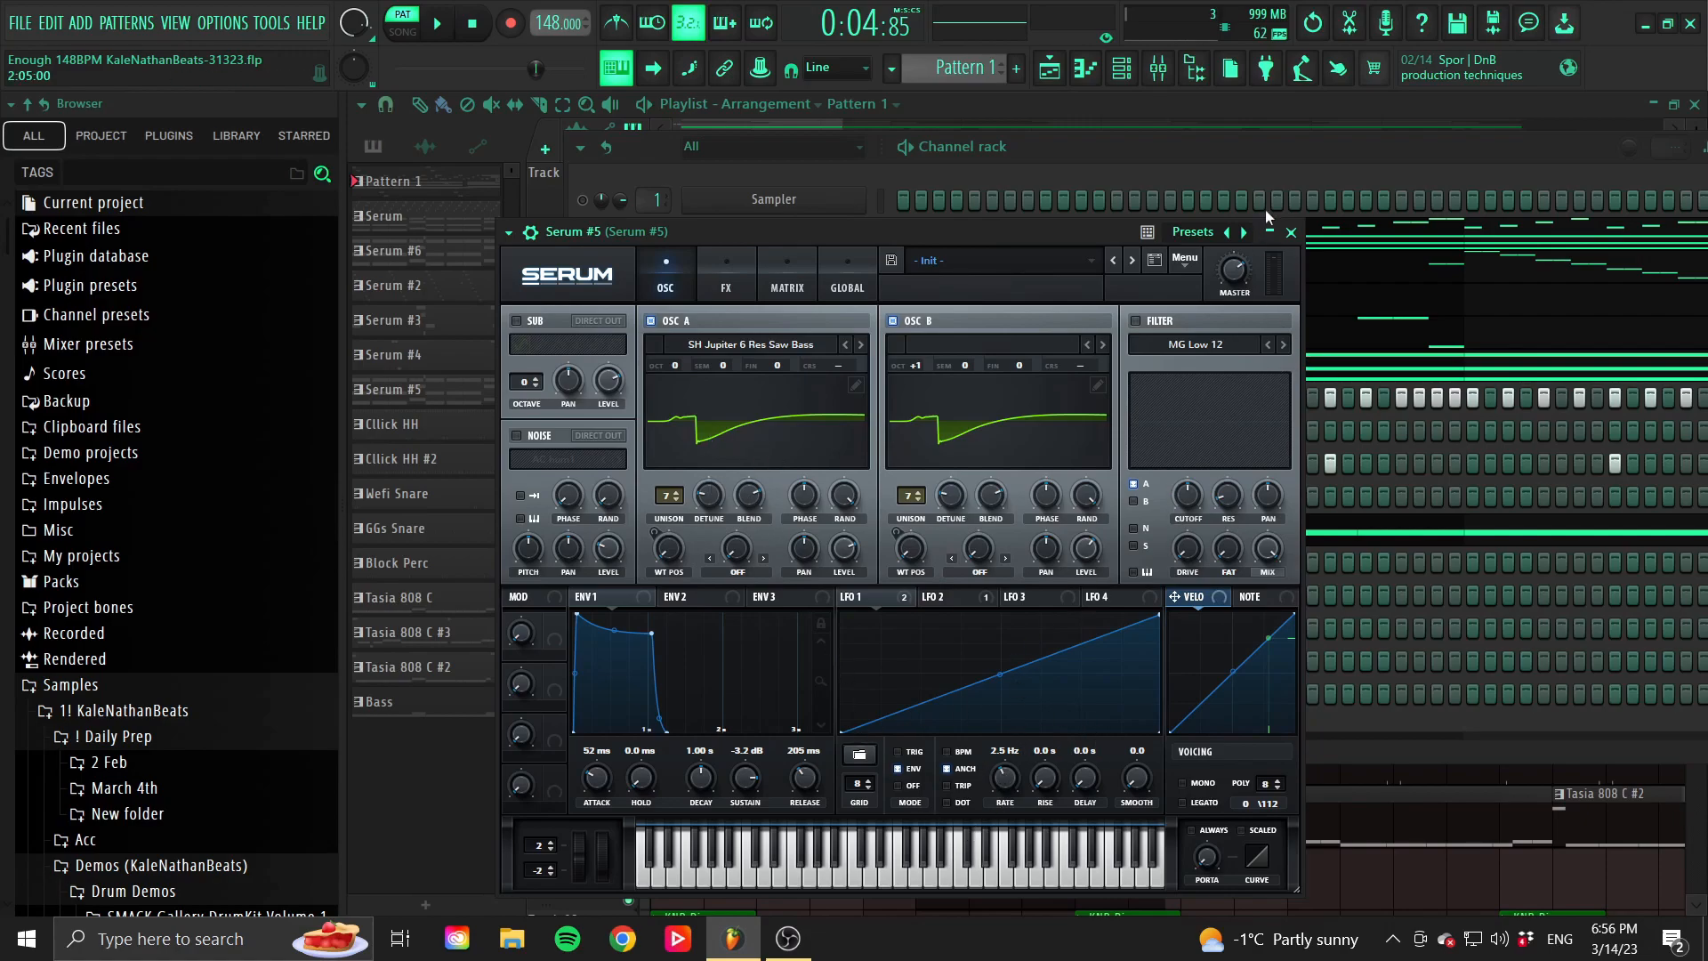
pyautogui.click(1289, 233)
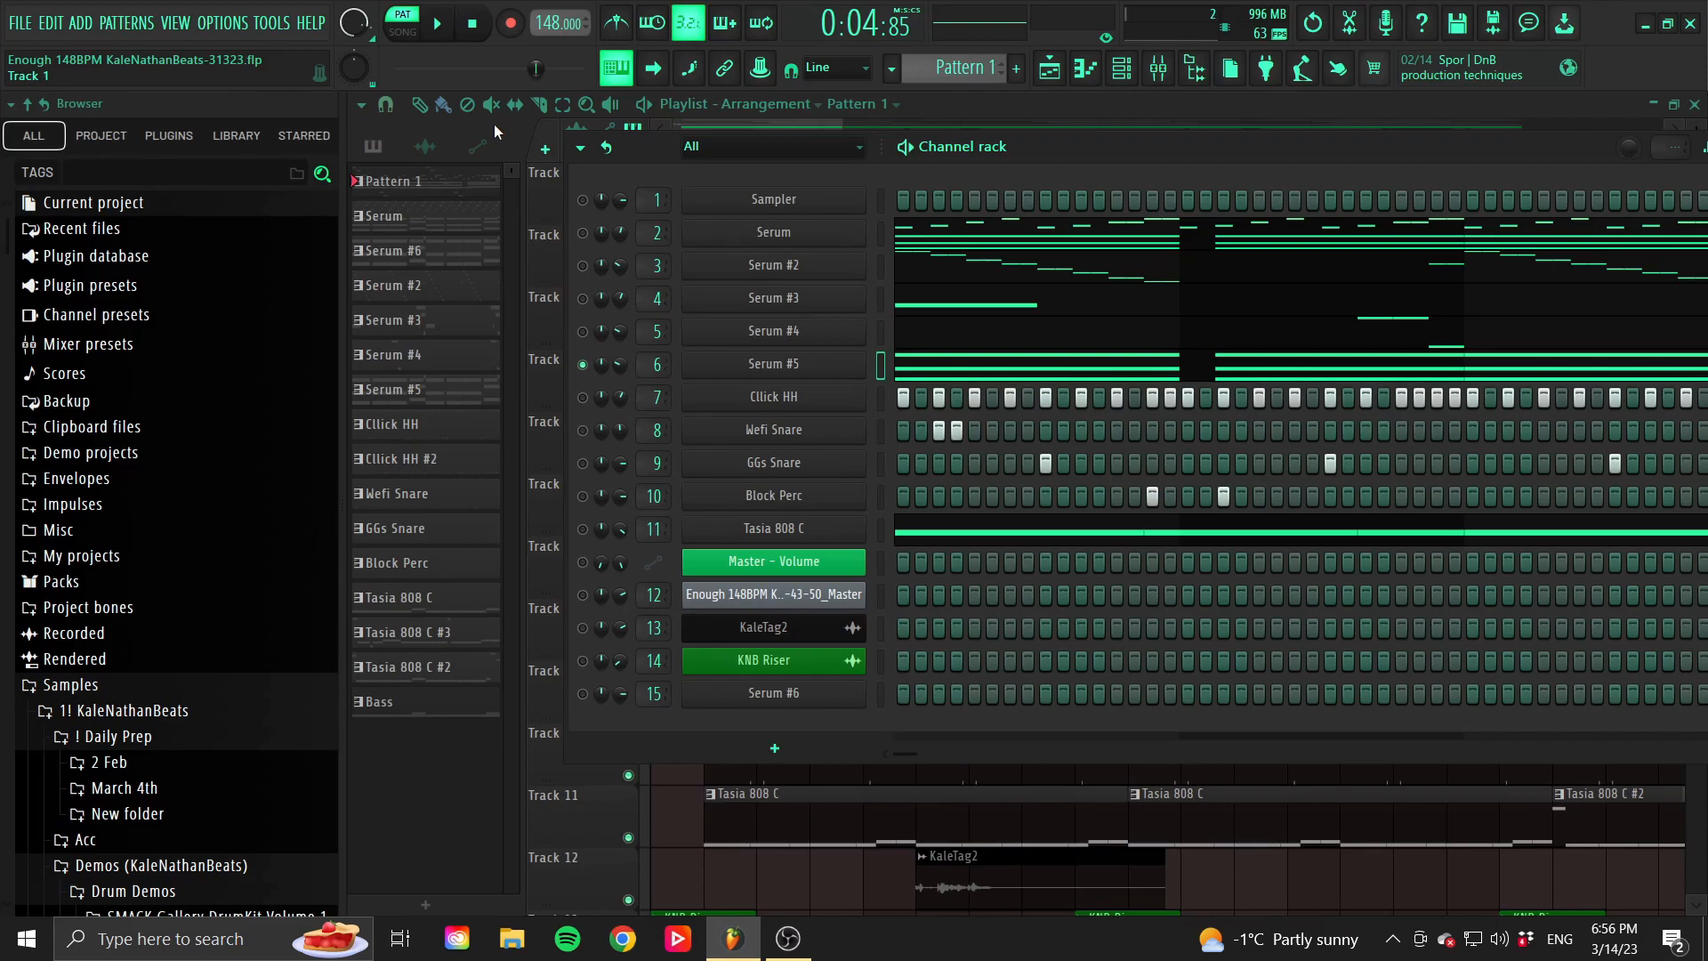
# Play the soloed Serum #5 chords from the start while viewing their notes in the piano roll.
pyautogui.moveTo(538, 70); pyautogui.dragTo(396, 69)
pyautogui.press('space')
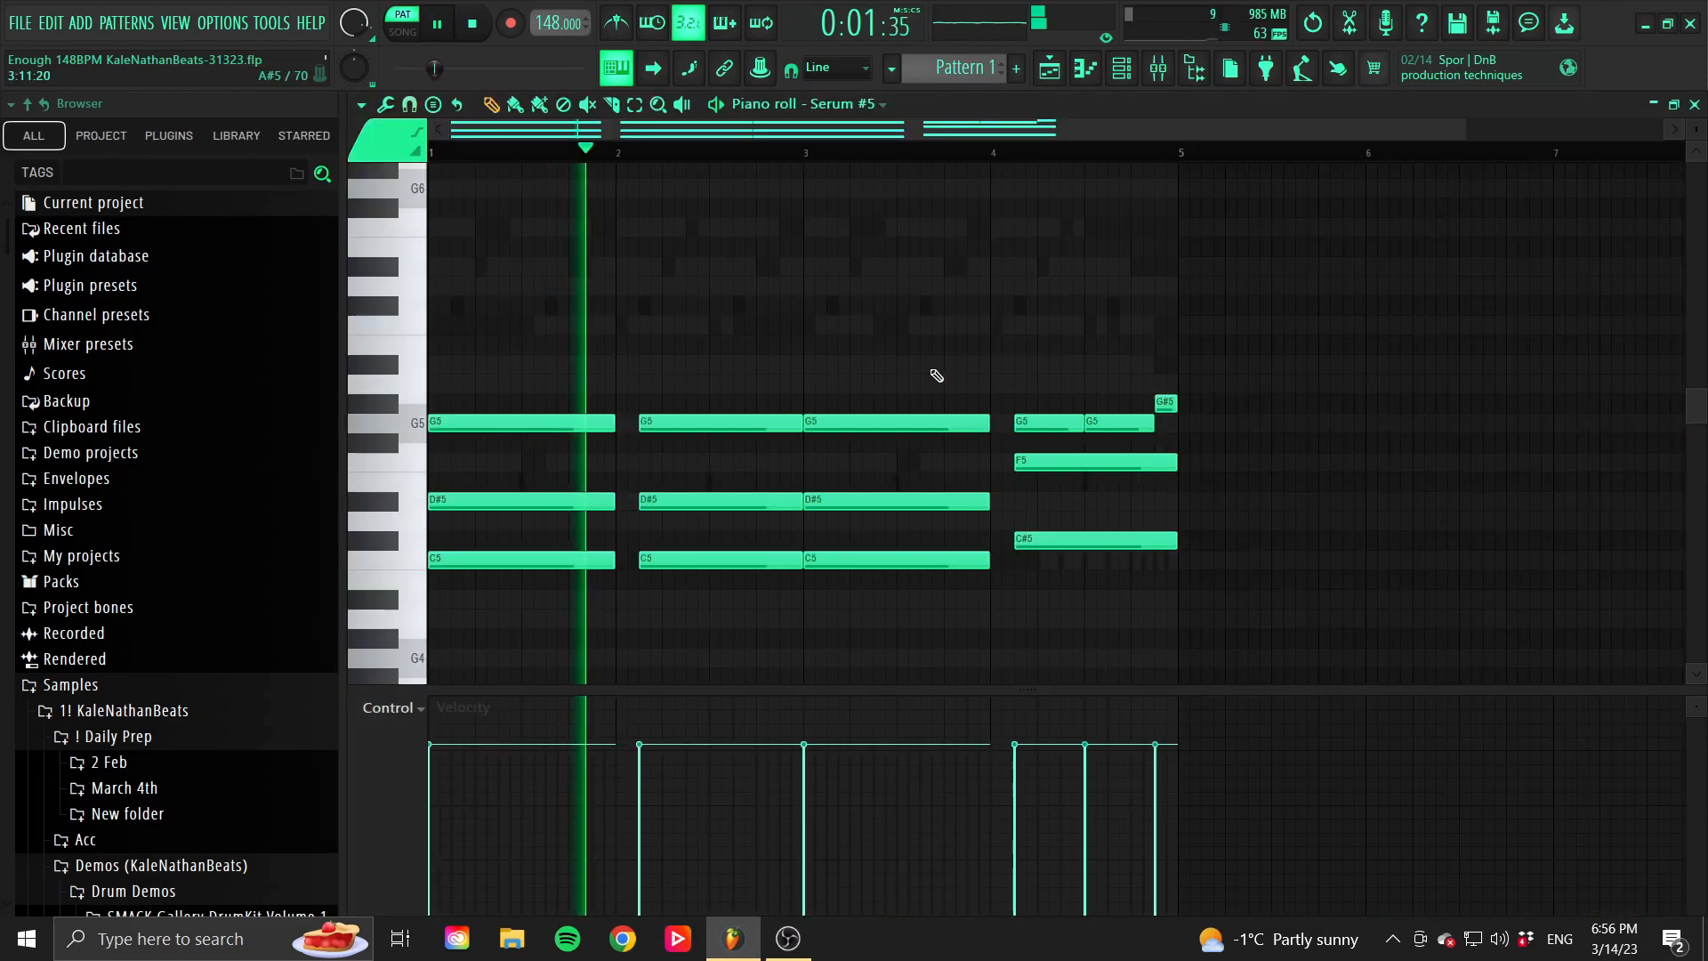
pyautogui.click(932, 367)
pyautogui.scroll(-2, 946, 373)
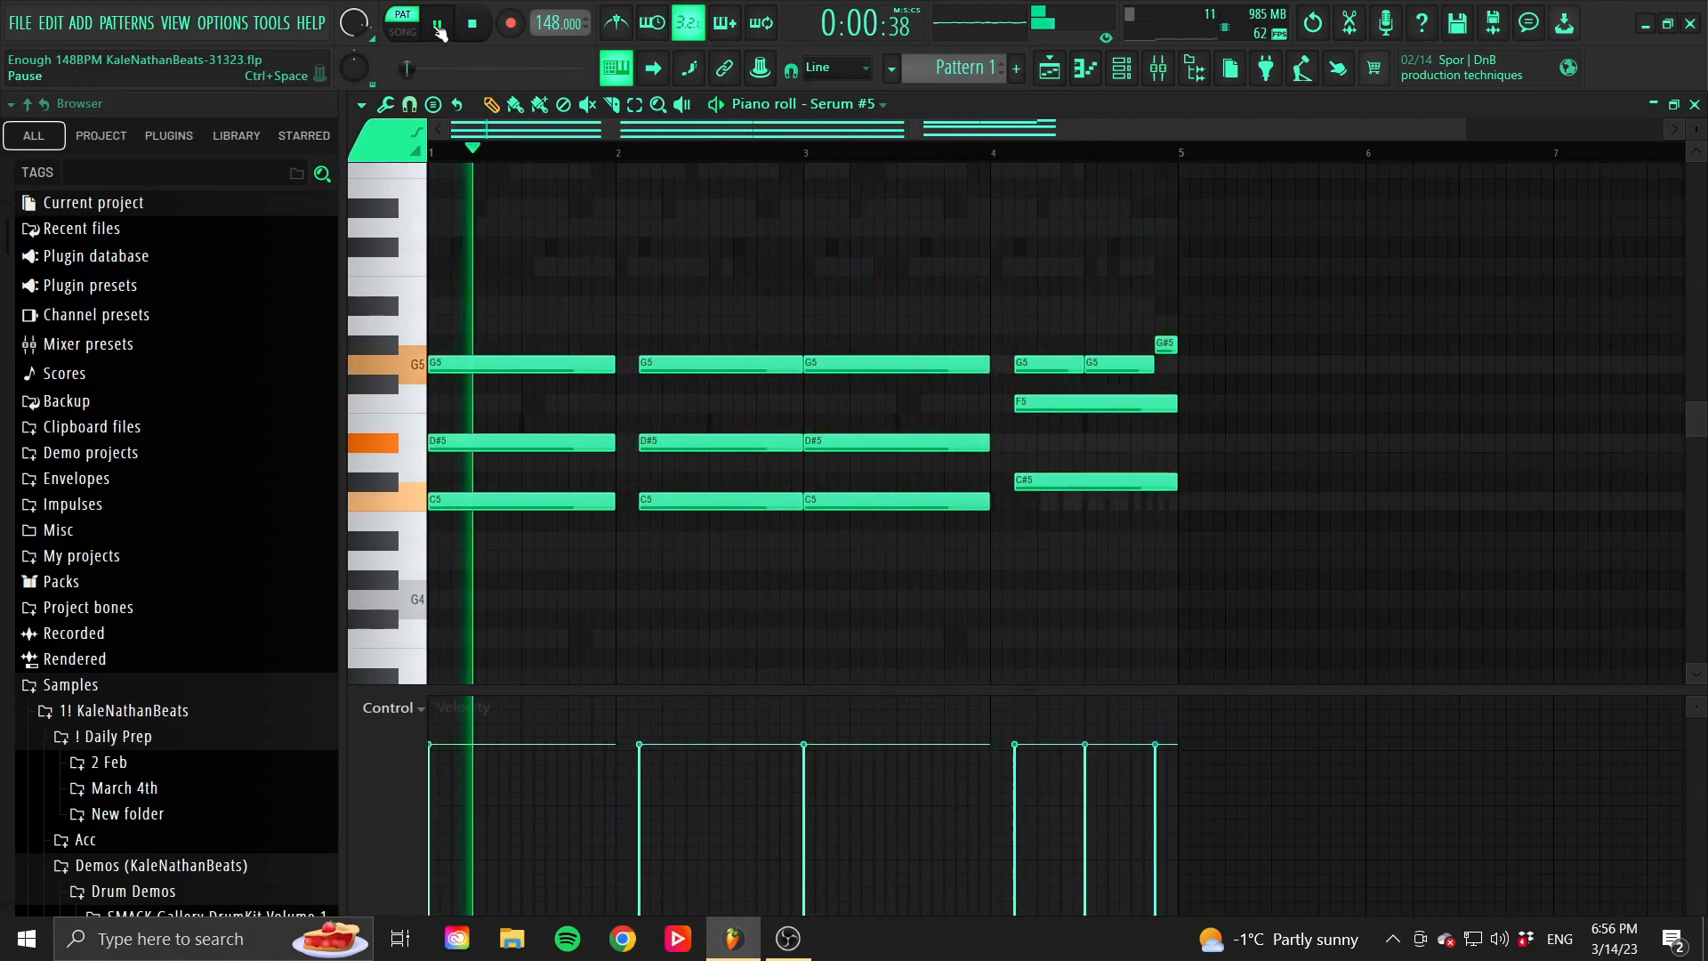
# Examine LFO 2 in the Serum #5 channel's synth and play the soloed chords while watching the synth.
pyautogui.press('space')
pyautogui.click(1696, 105)
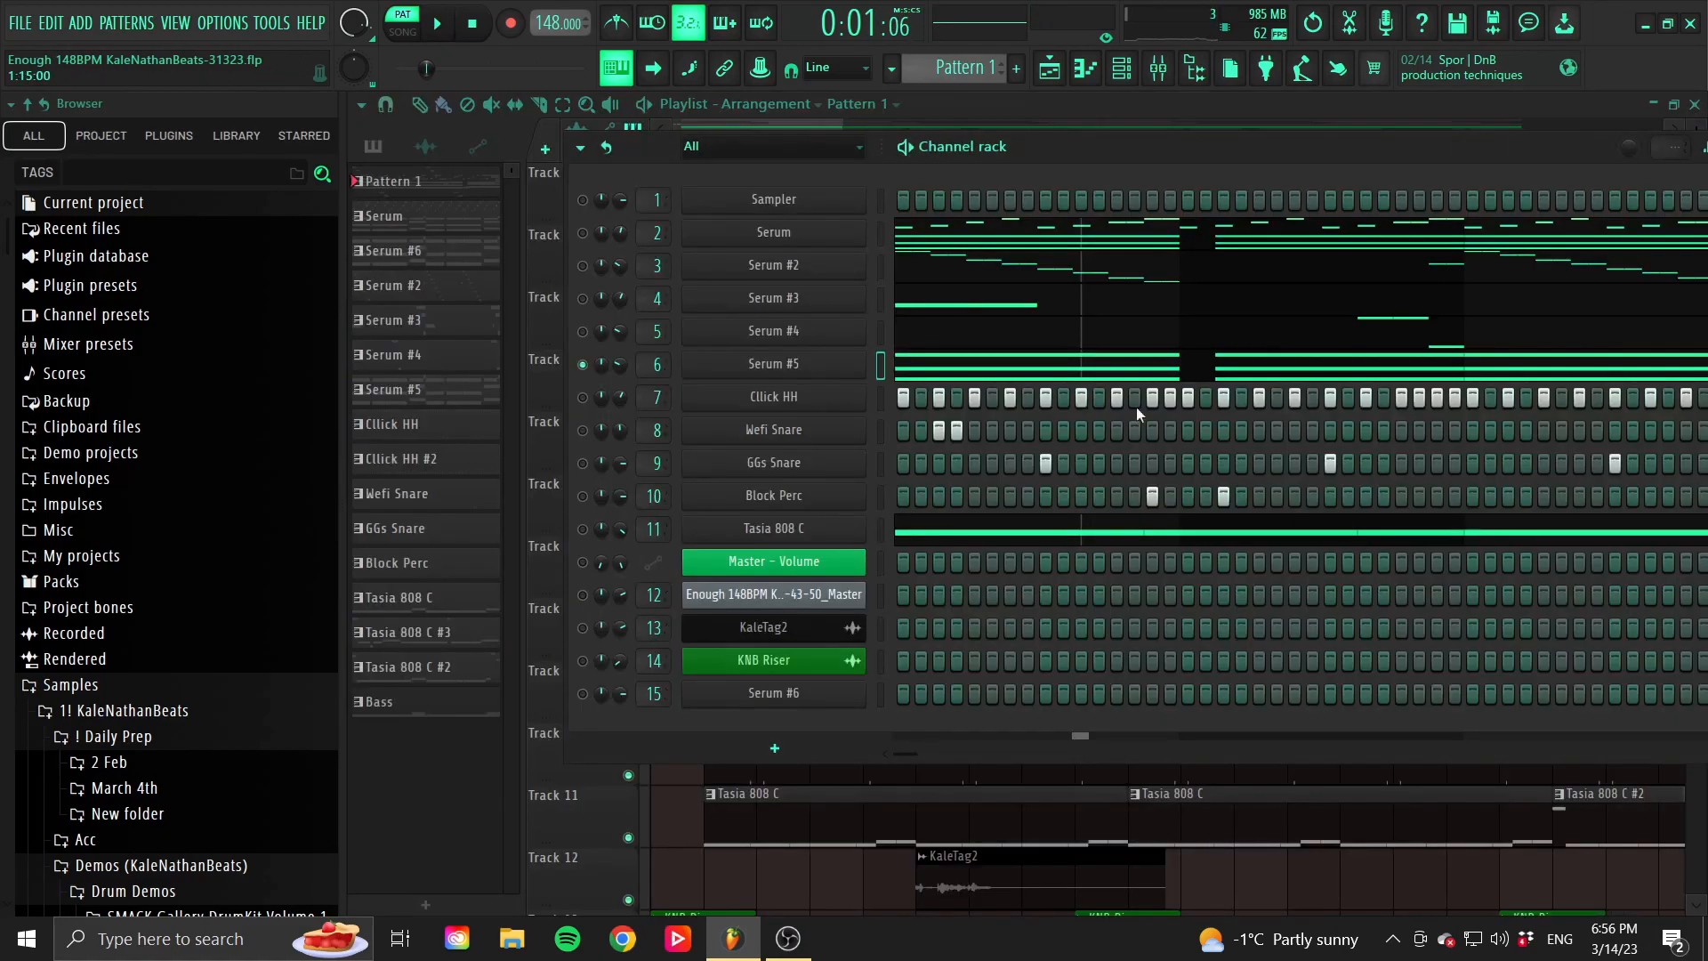
pyautogui.click(801, 365)
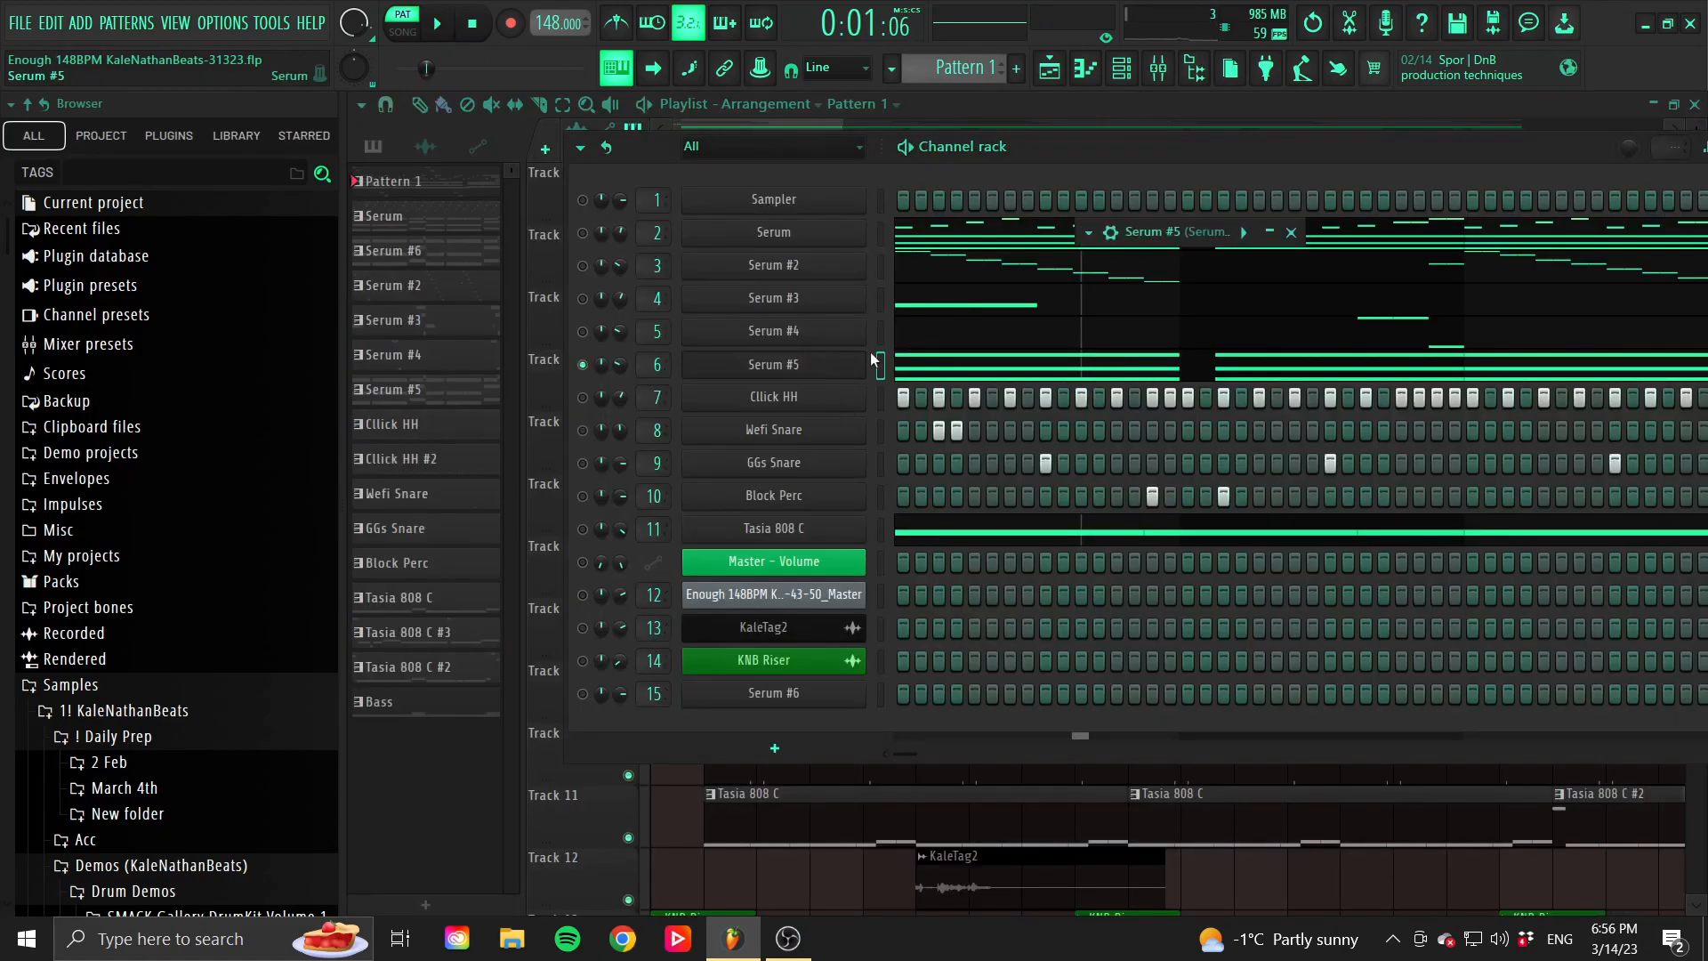
pyautogui.click(944, 598)
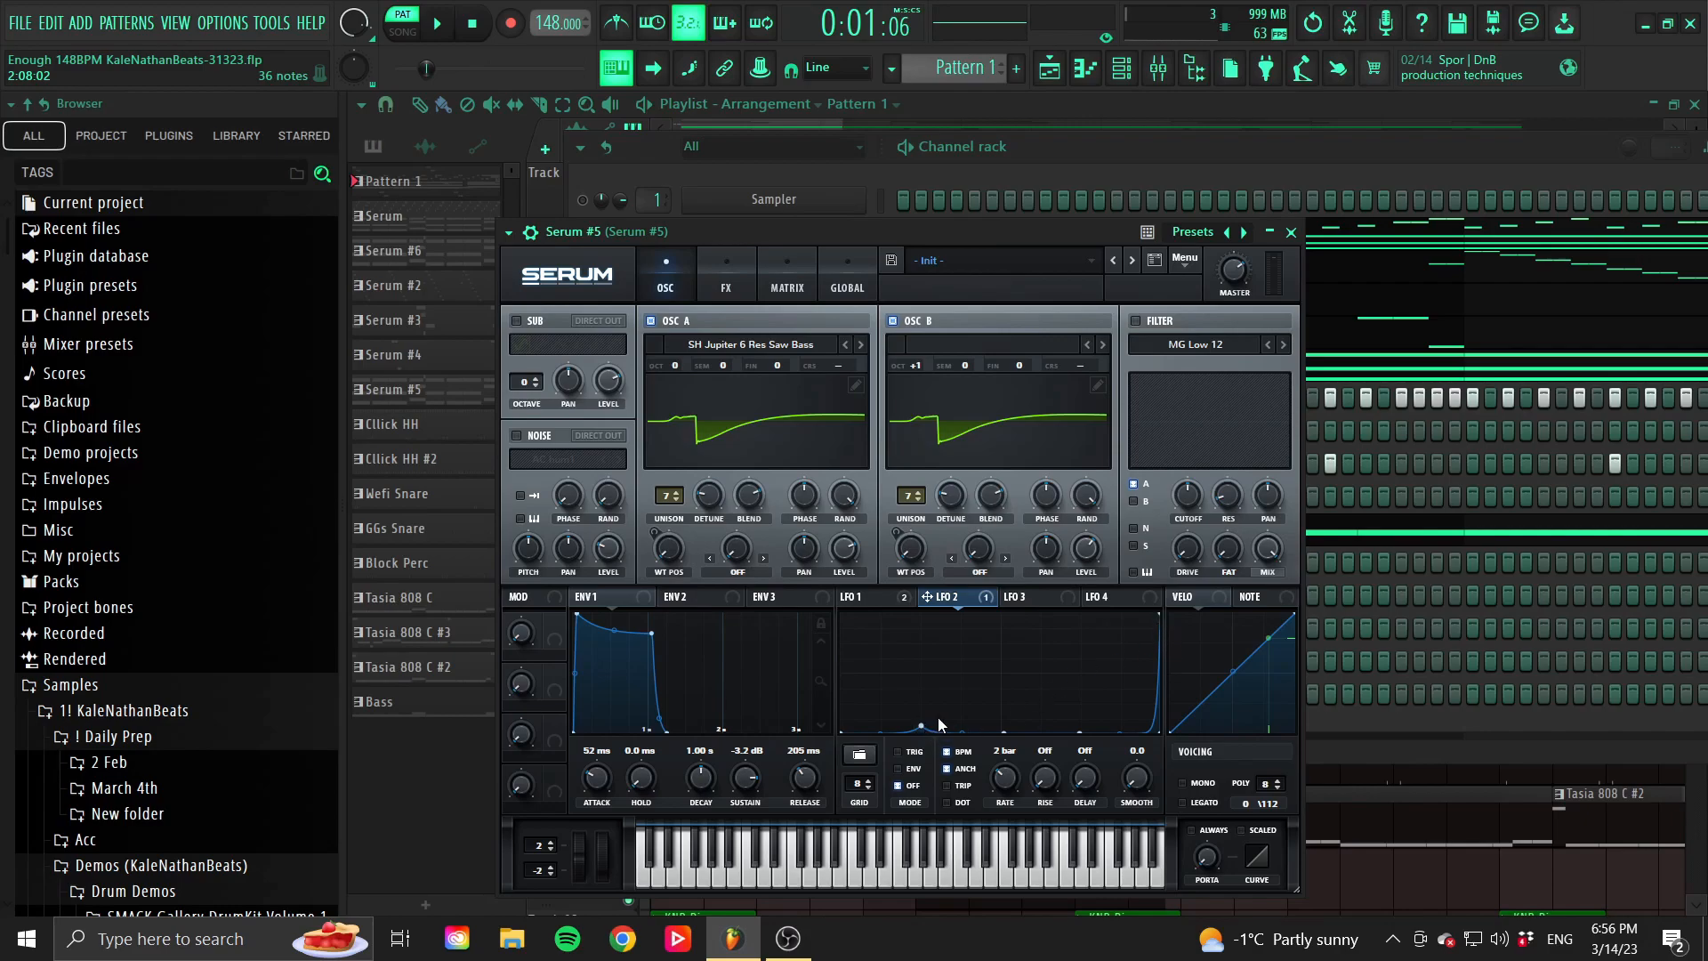
pyautogui.press('space')
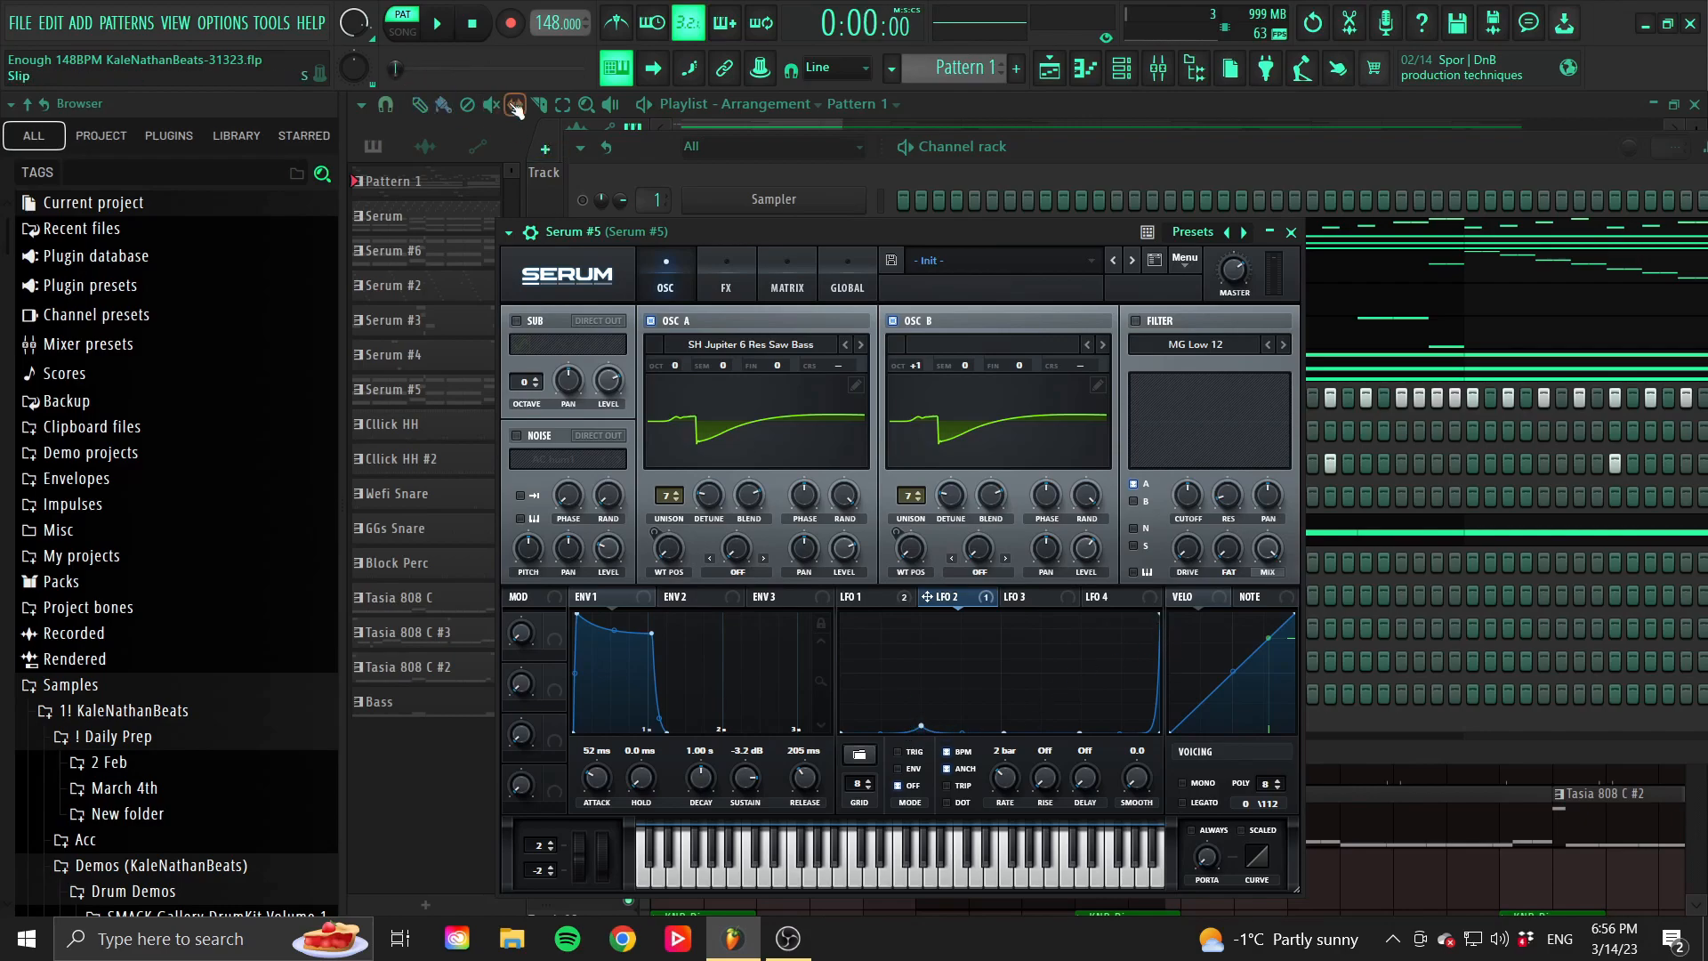
pyautogui.press('space')
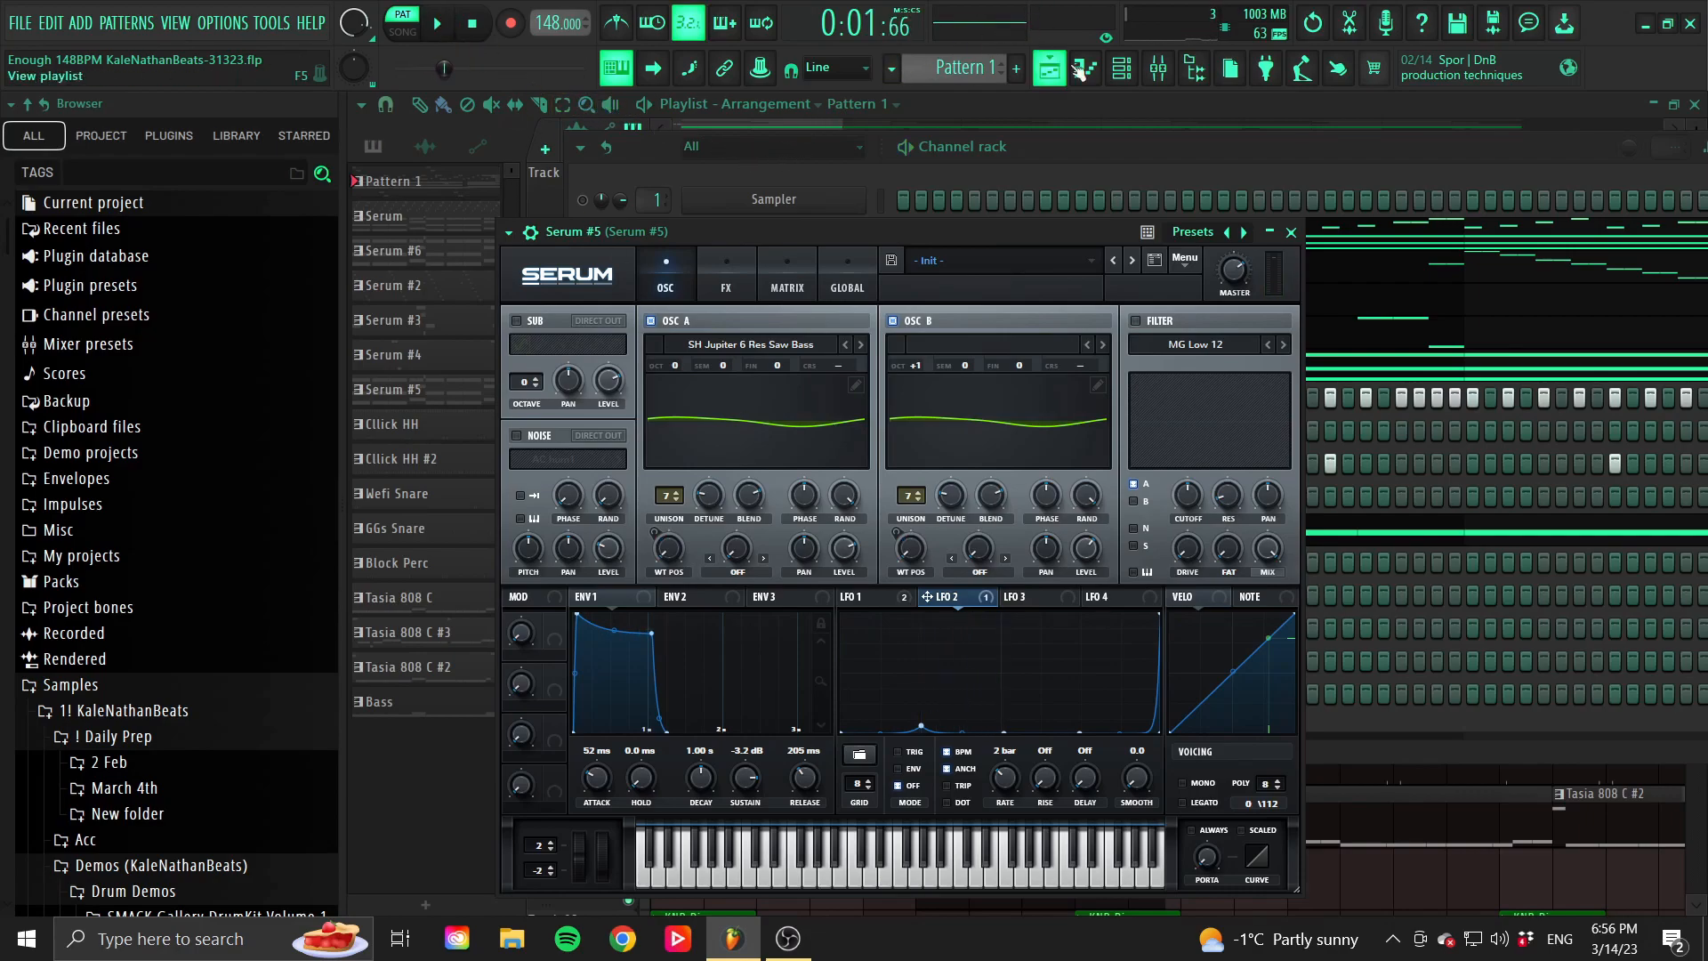
pyautogui.click(1290, 233)
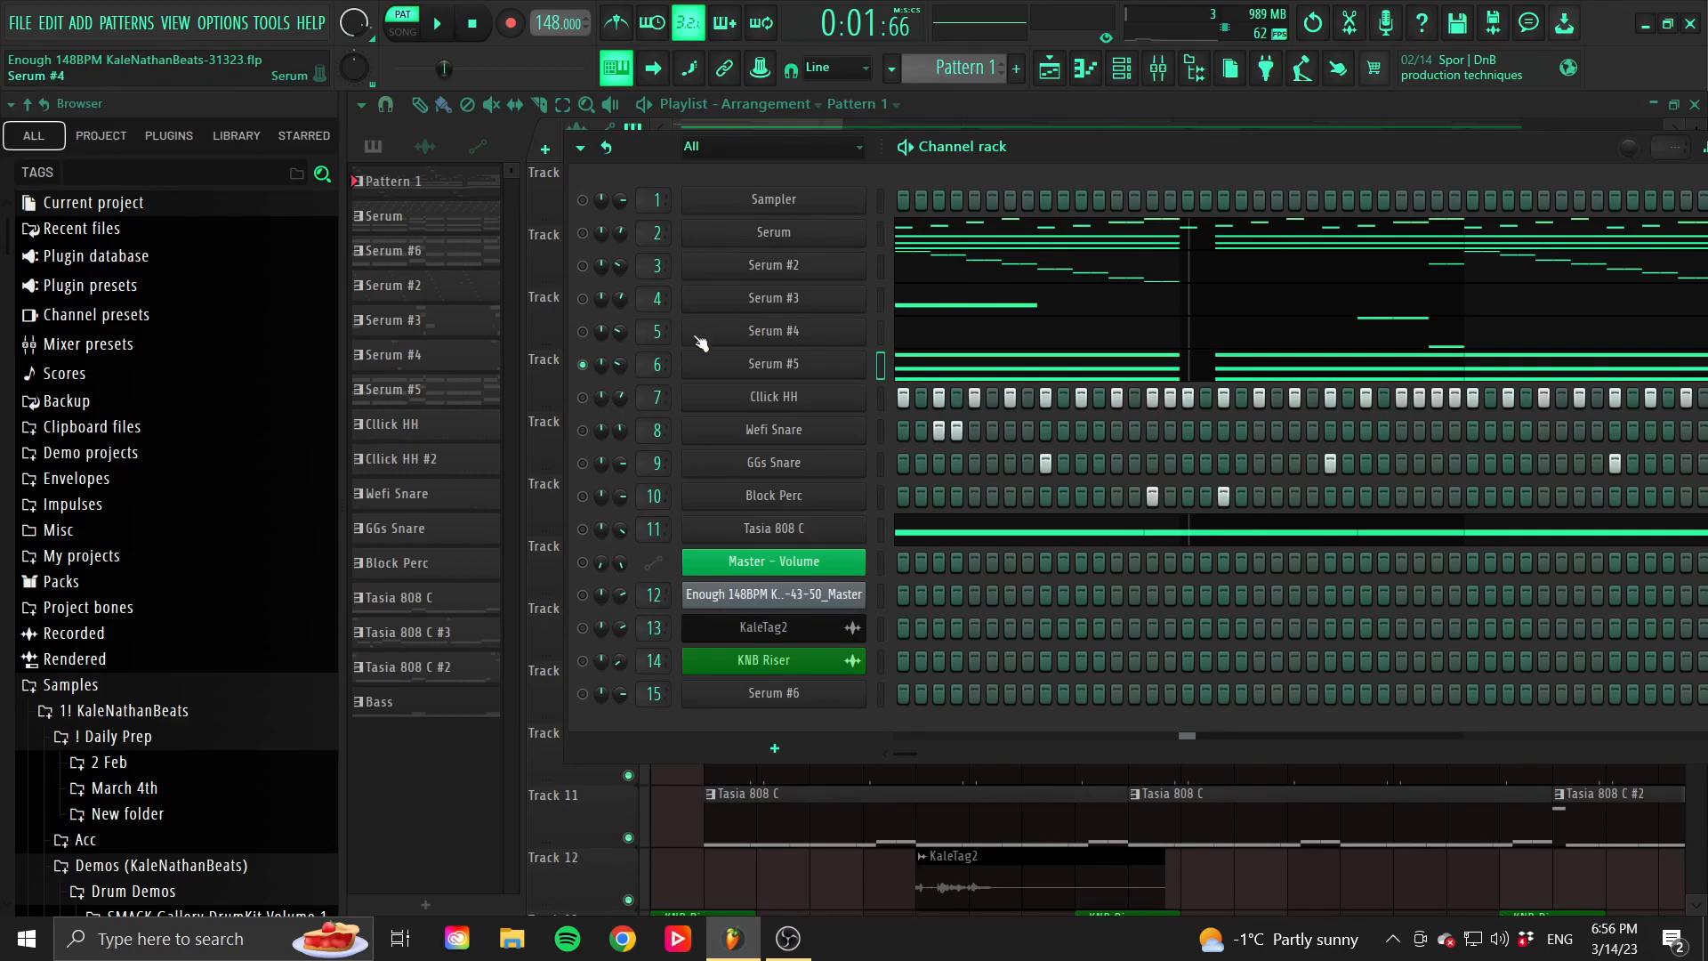
# Mute Serum #5 and enable only the drum channels from Cllick HH through Tasia 808 C.
pyautogui.rightClick(583, 400)
pyautogui.click(586, 414)
# Browse the Syrup Sipper drum kit in the sample library, checking its Claps and 808s folders.
pyautogui.scroll(-3, 146, 614)
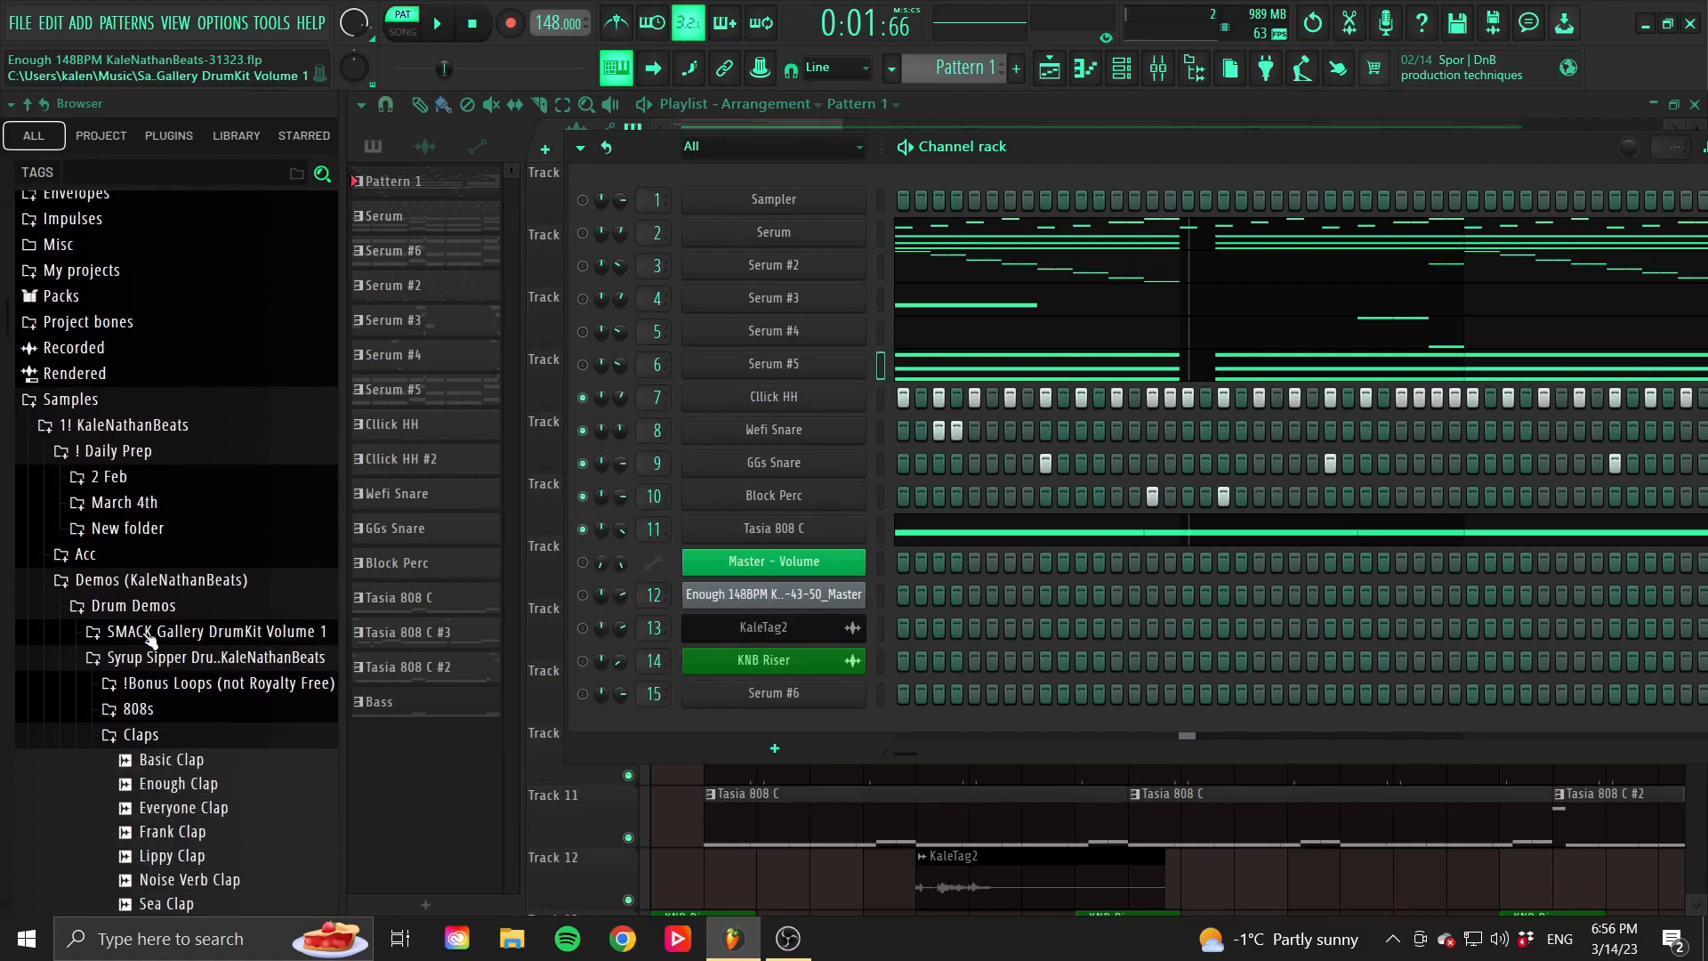
pyautogui.click(142, 605)
pyautogui.click(144, 610)
pyautogui.click(166, 738)
pyautogui.scroll(-2, 213, 623)
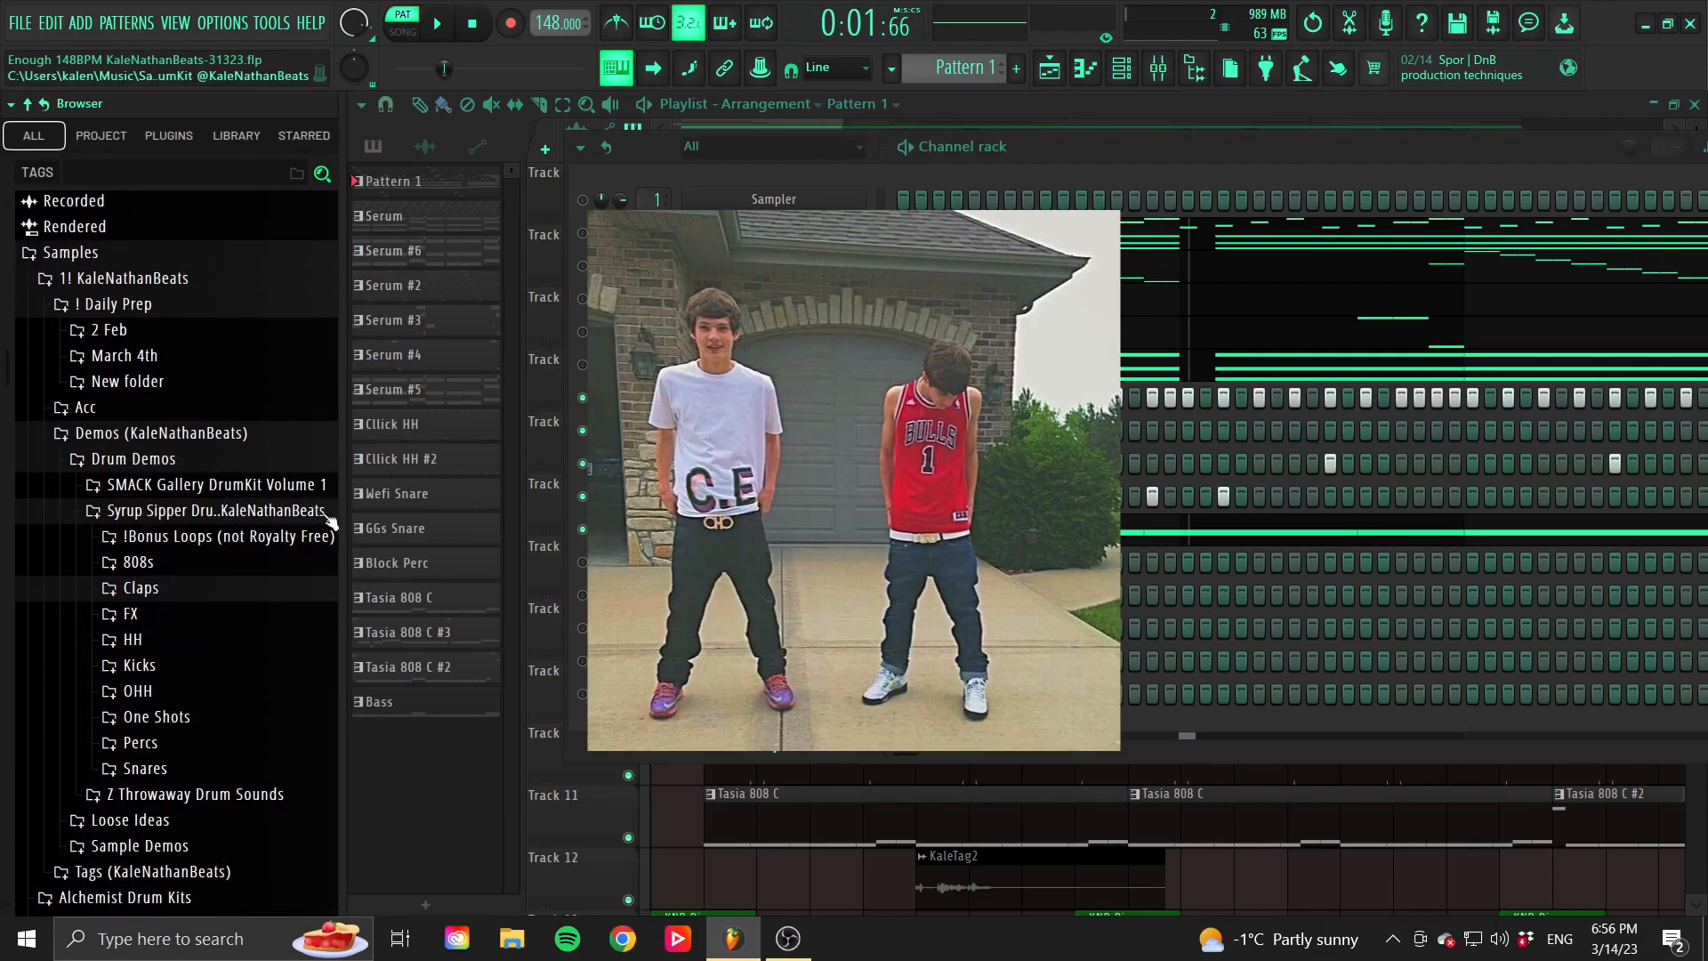
pyautogui.click(197, 563)
pyautogui.scroll(-3, 197, 563)
pyautogui.click(198, 275)
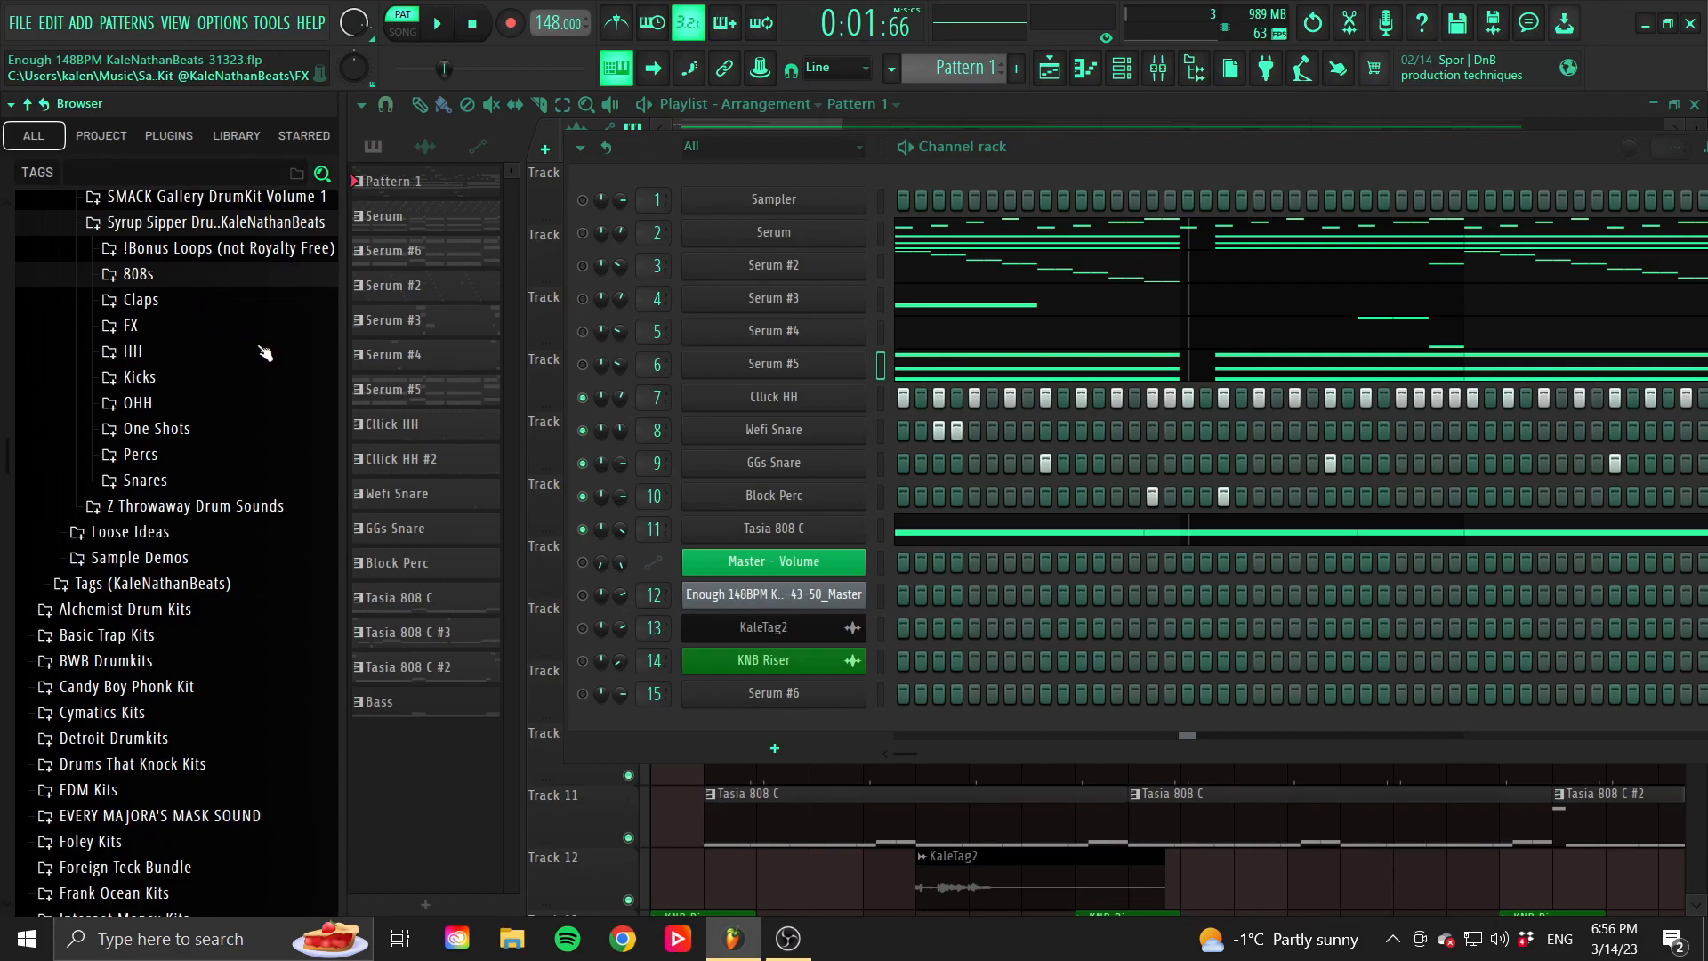
pyautogui.scroll(3, 200, 373)
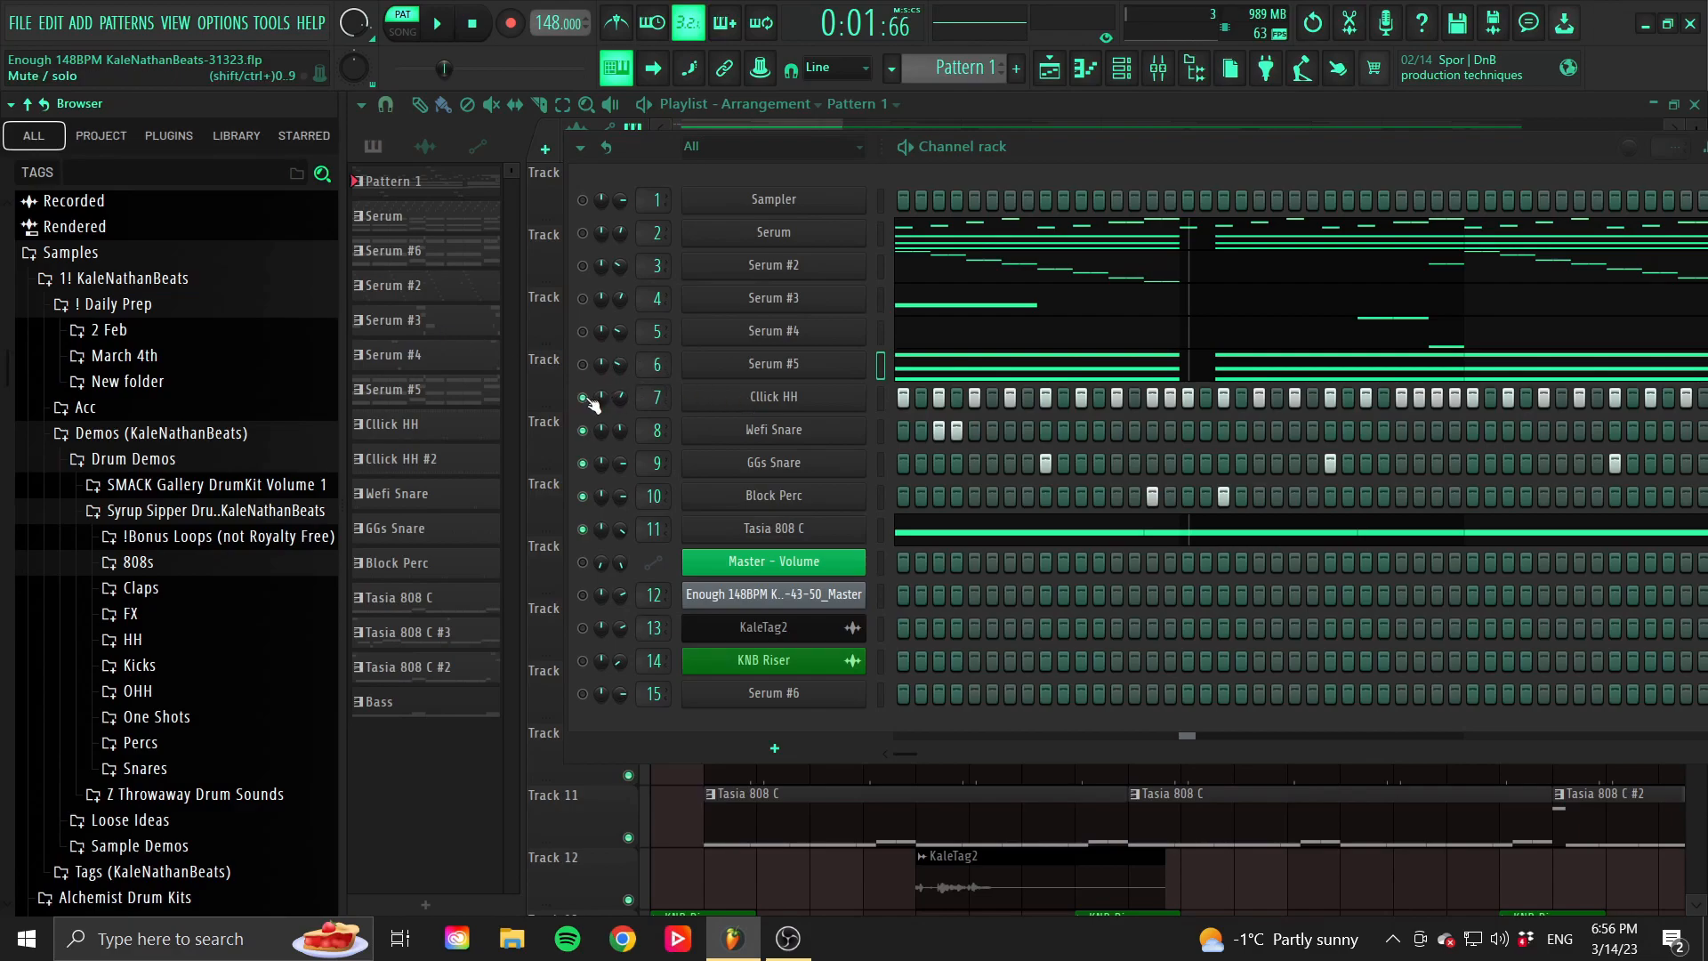
# Play all the enabled drum channels together from the start of the pattern, and stop playback.
pyautogui.press('space')
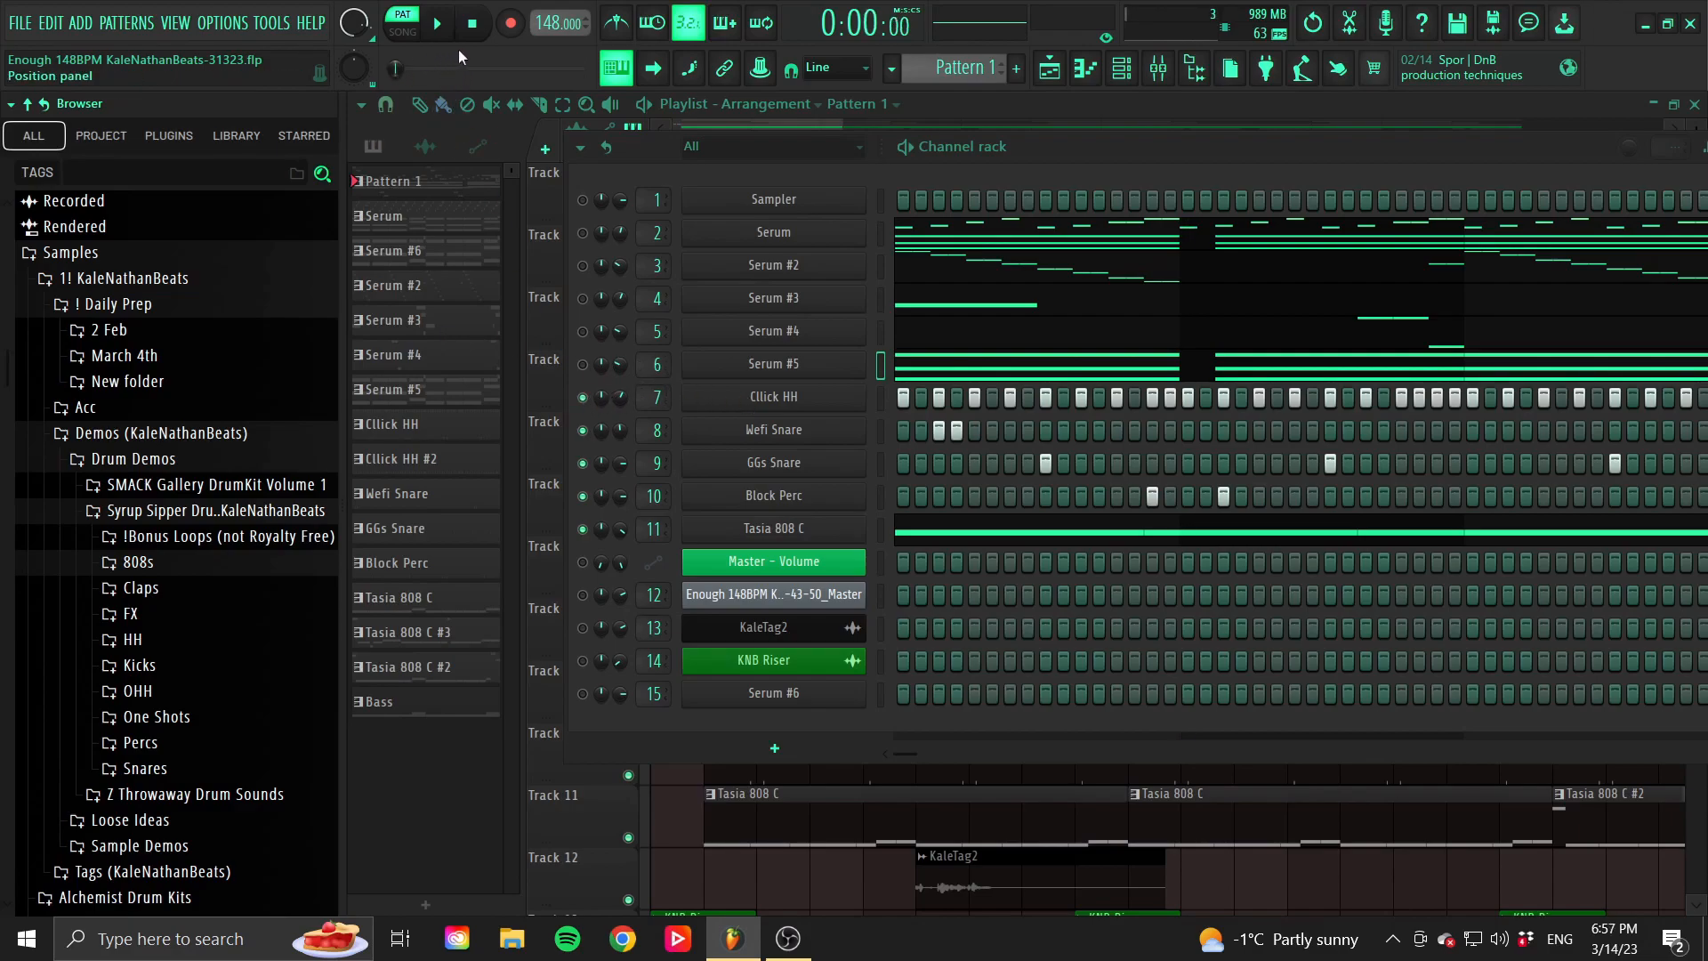
pyautogui.press('space')
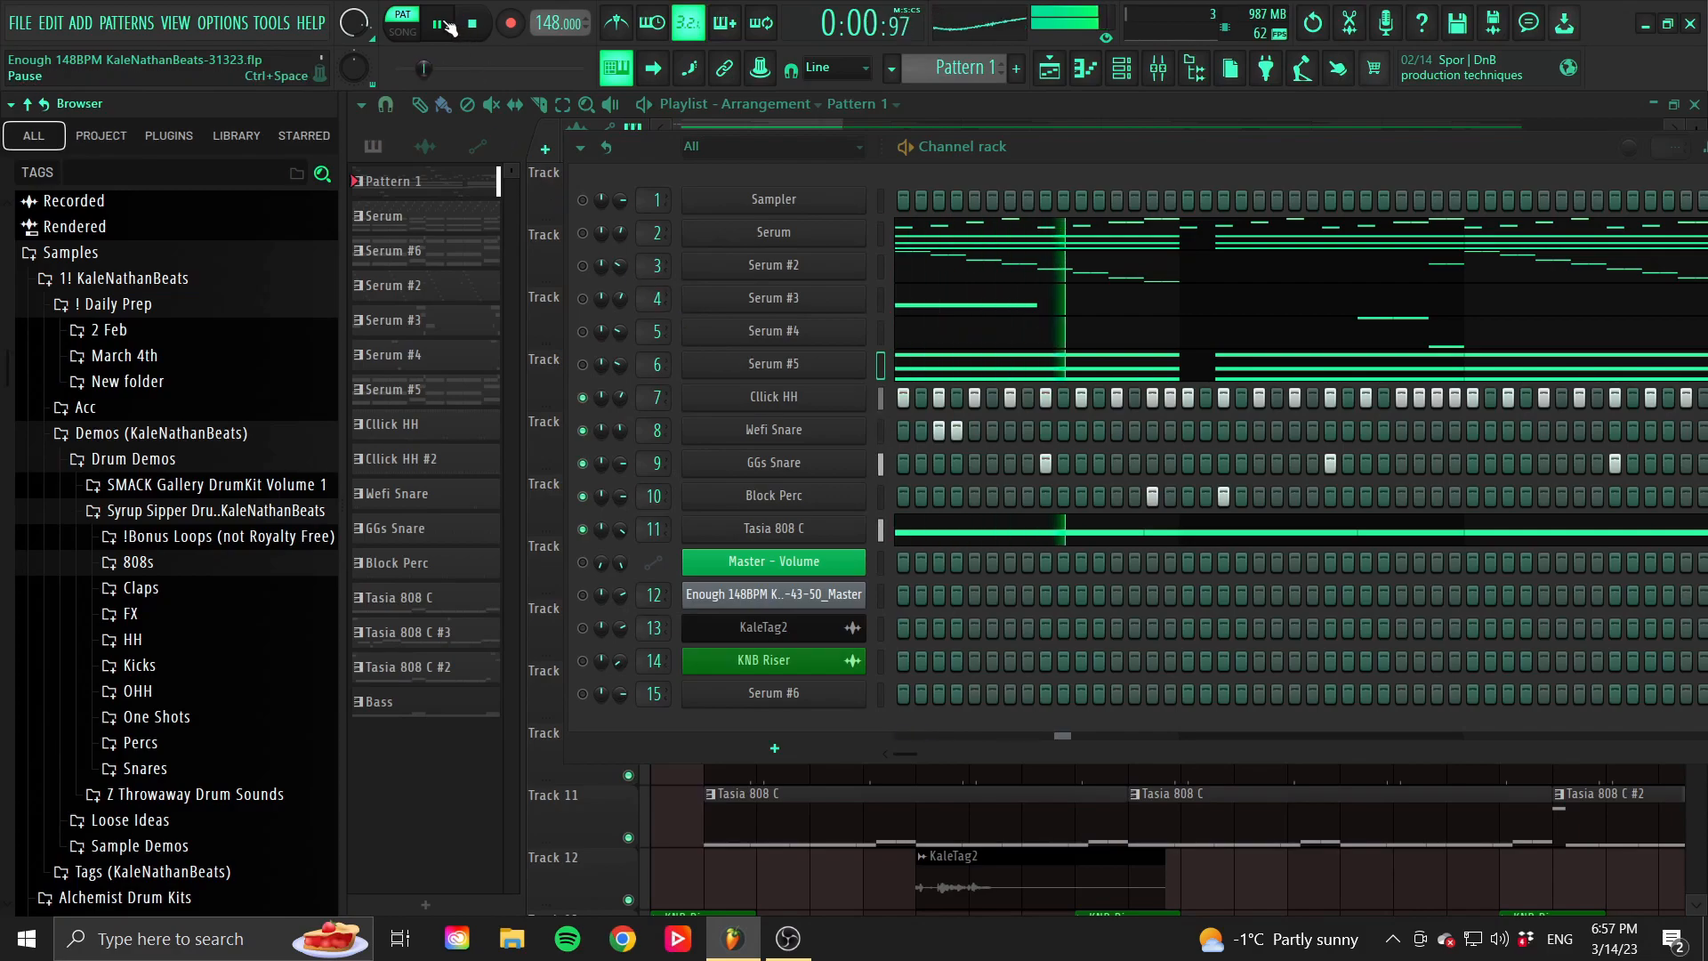
pyautogui.press('space')
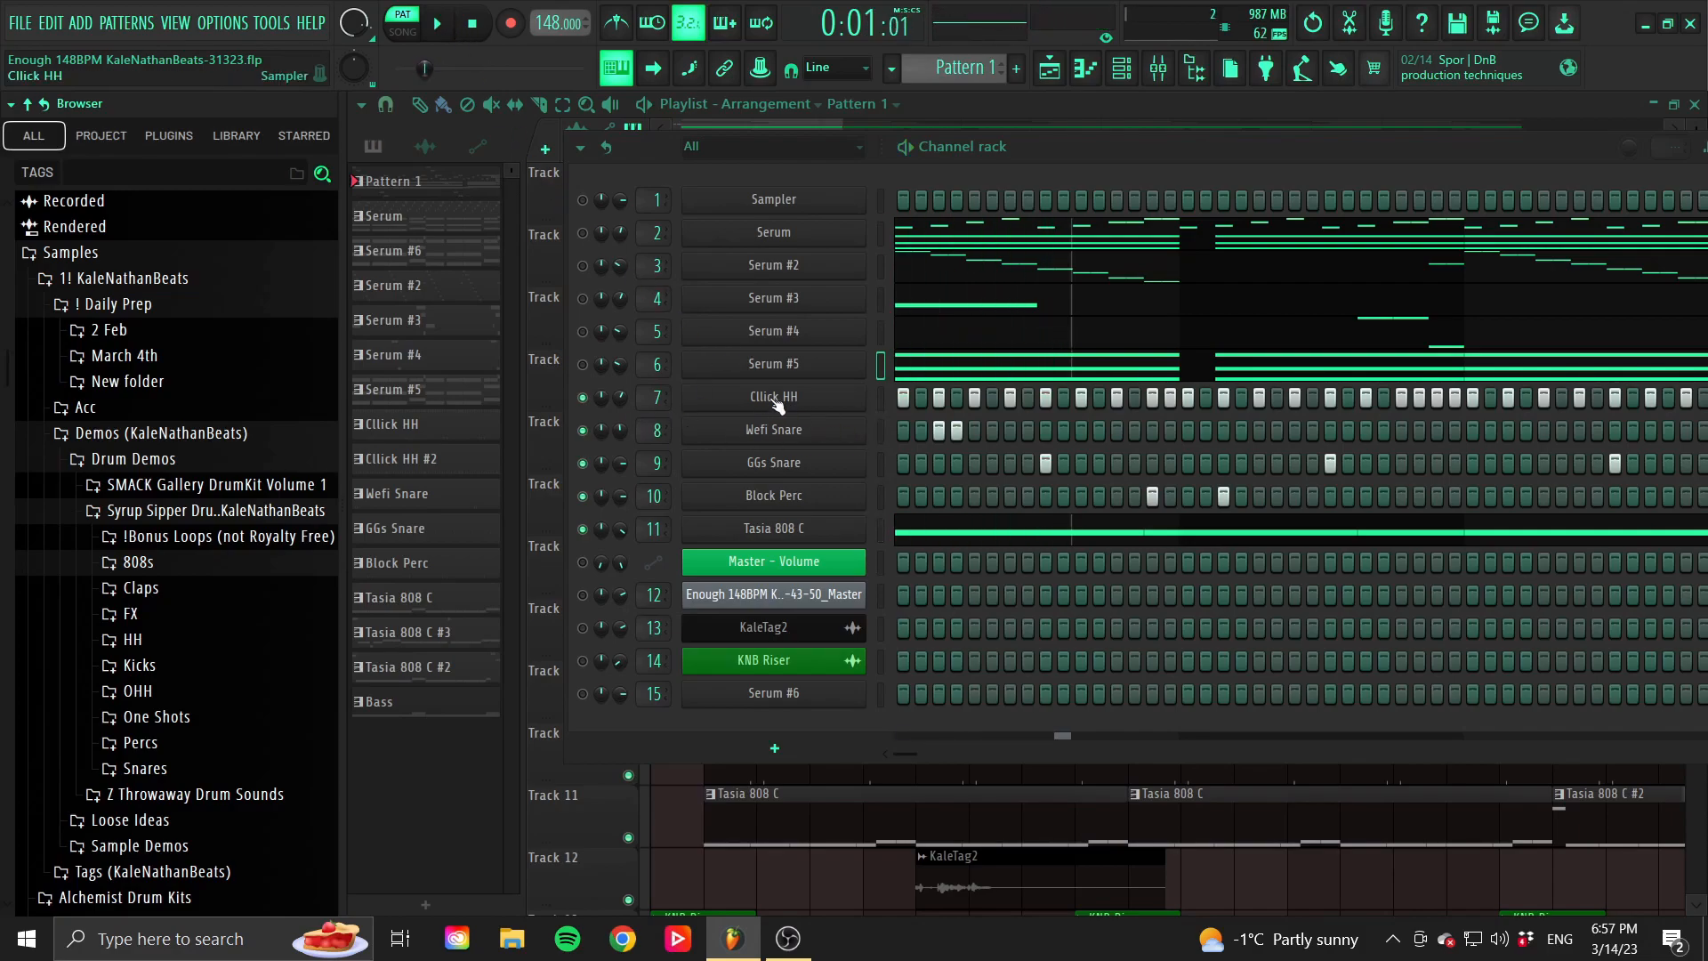
# Examine the Cllick HH channel's sample settings and its hi-hat notes in the piano roll.
pyautogui.click(812, 406)
pyautogui.click(383, 226)
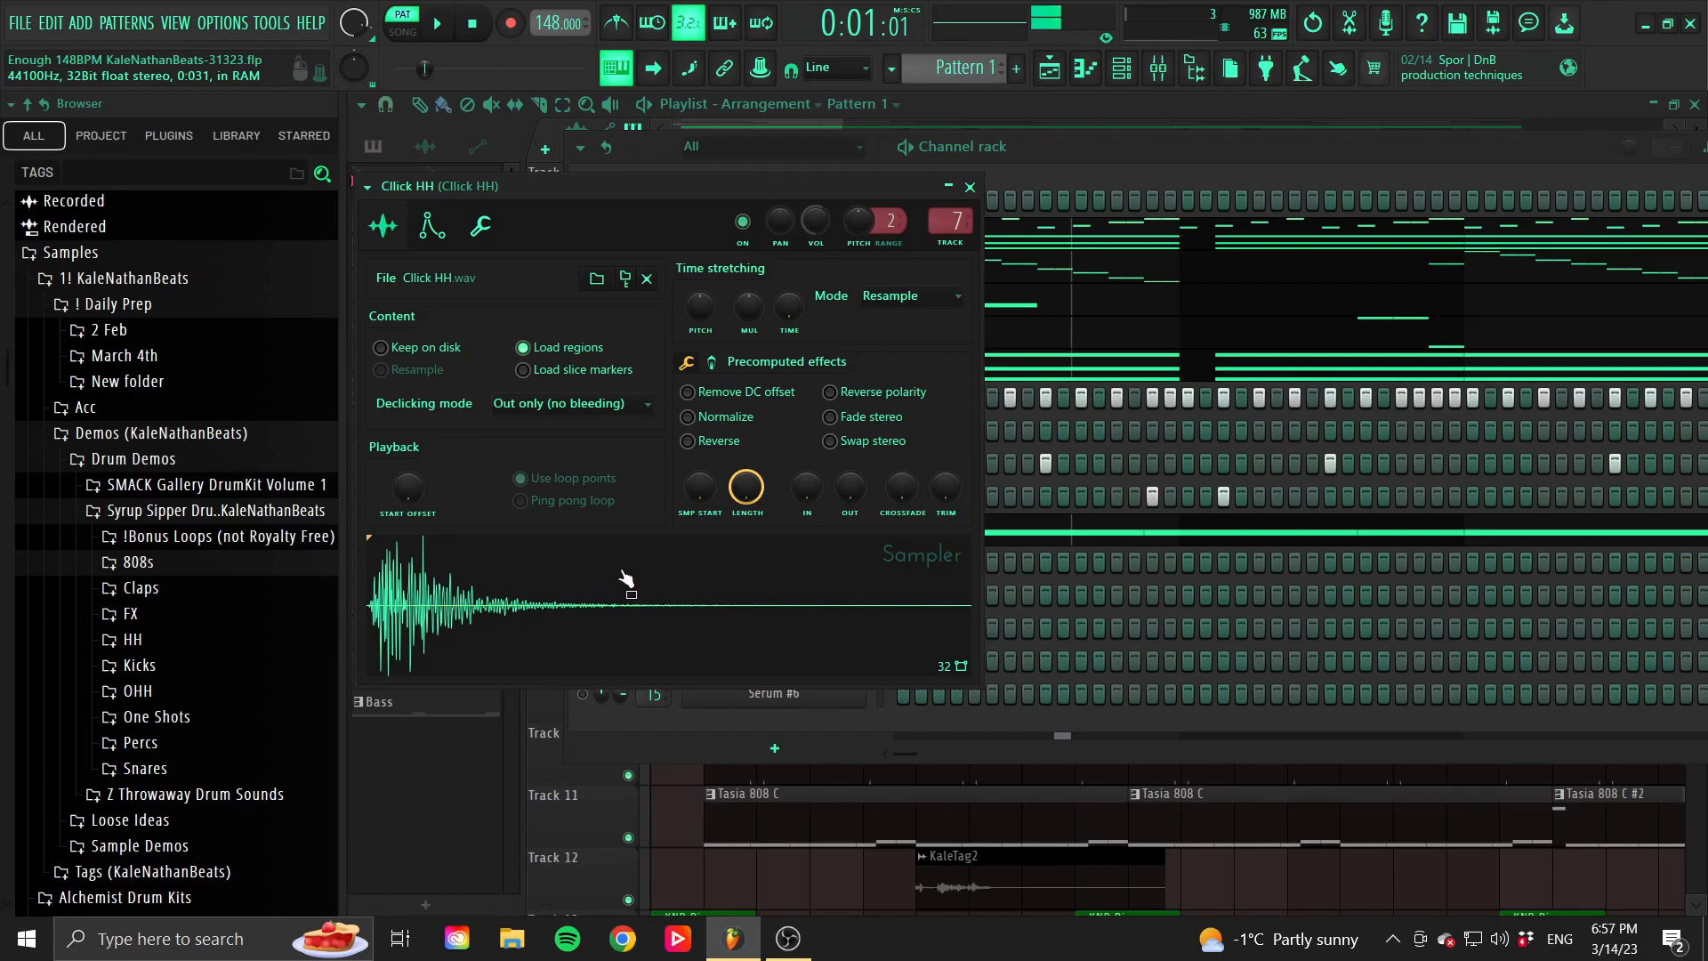
pyautogui.click(970, 187)
pyautogui.click(1105, 70)
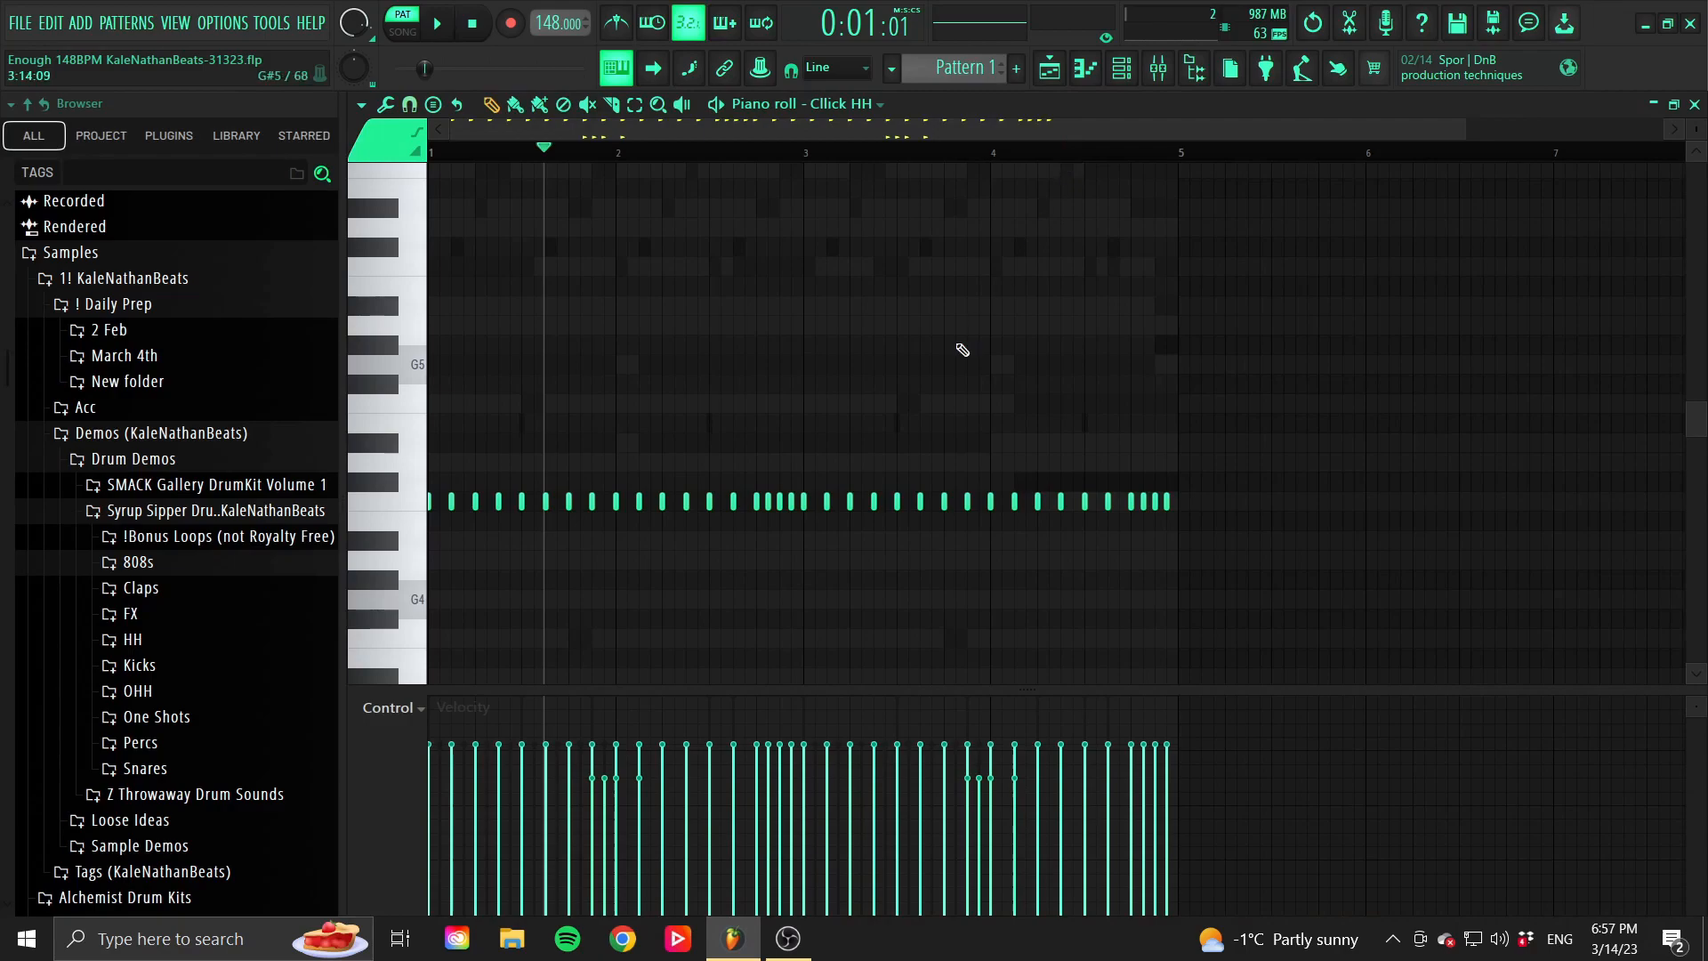
pyautogui.press('space')
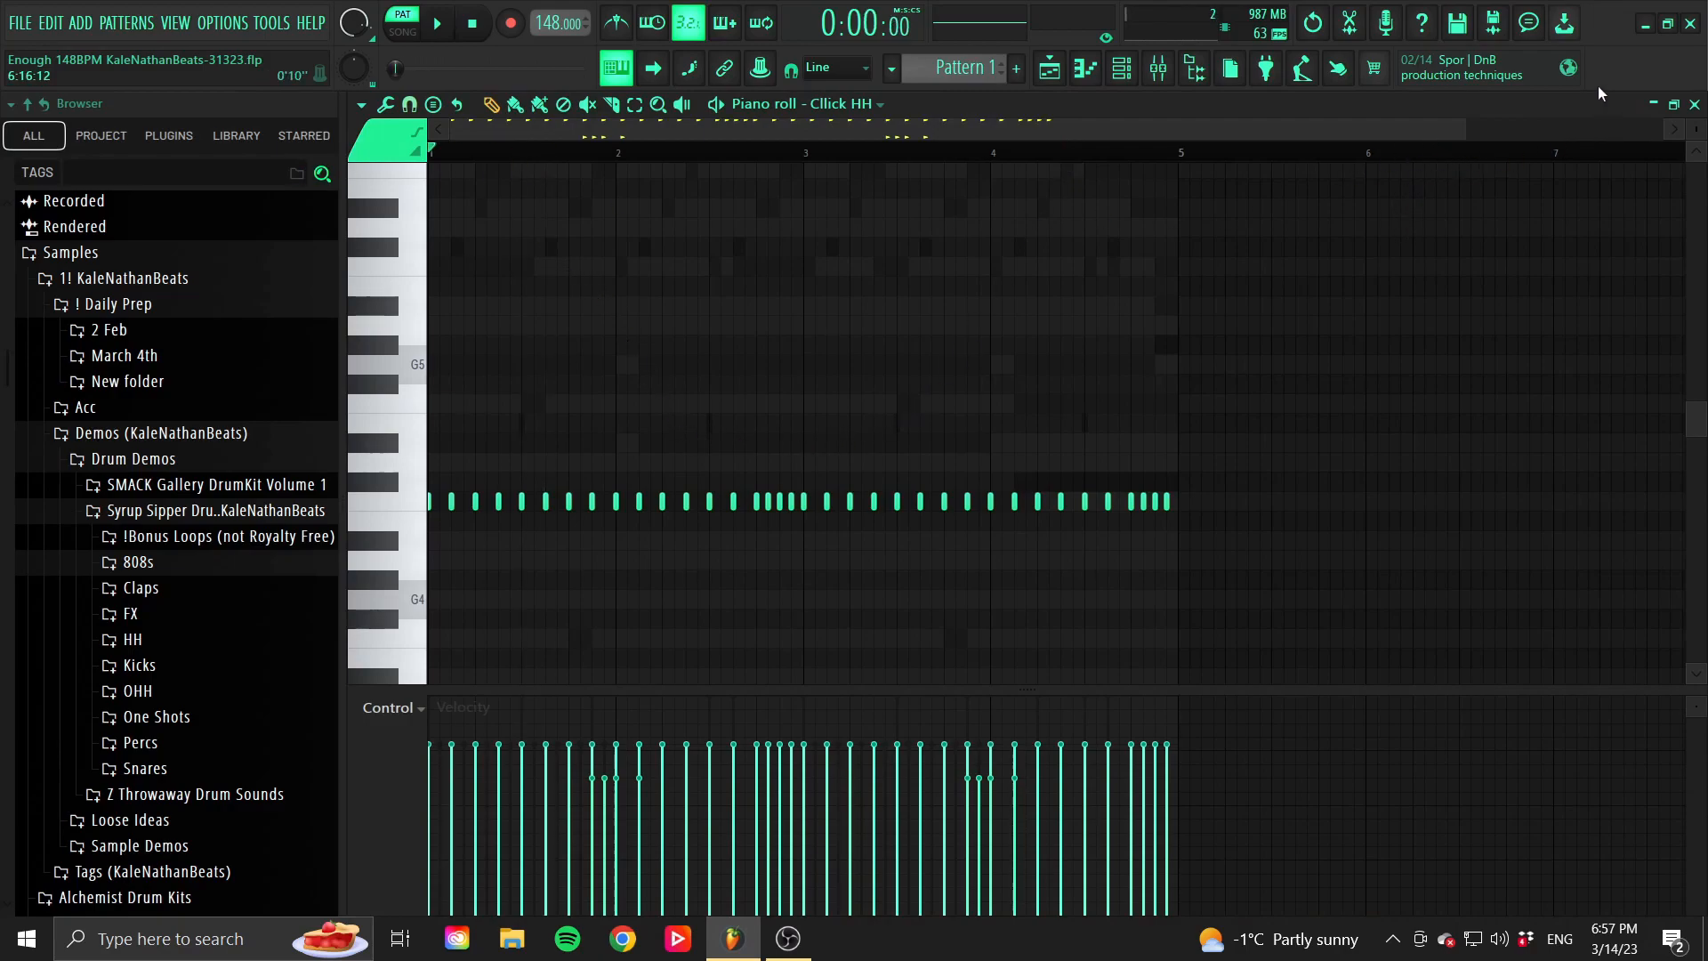
pyautogui.click(1695, 104)
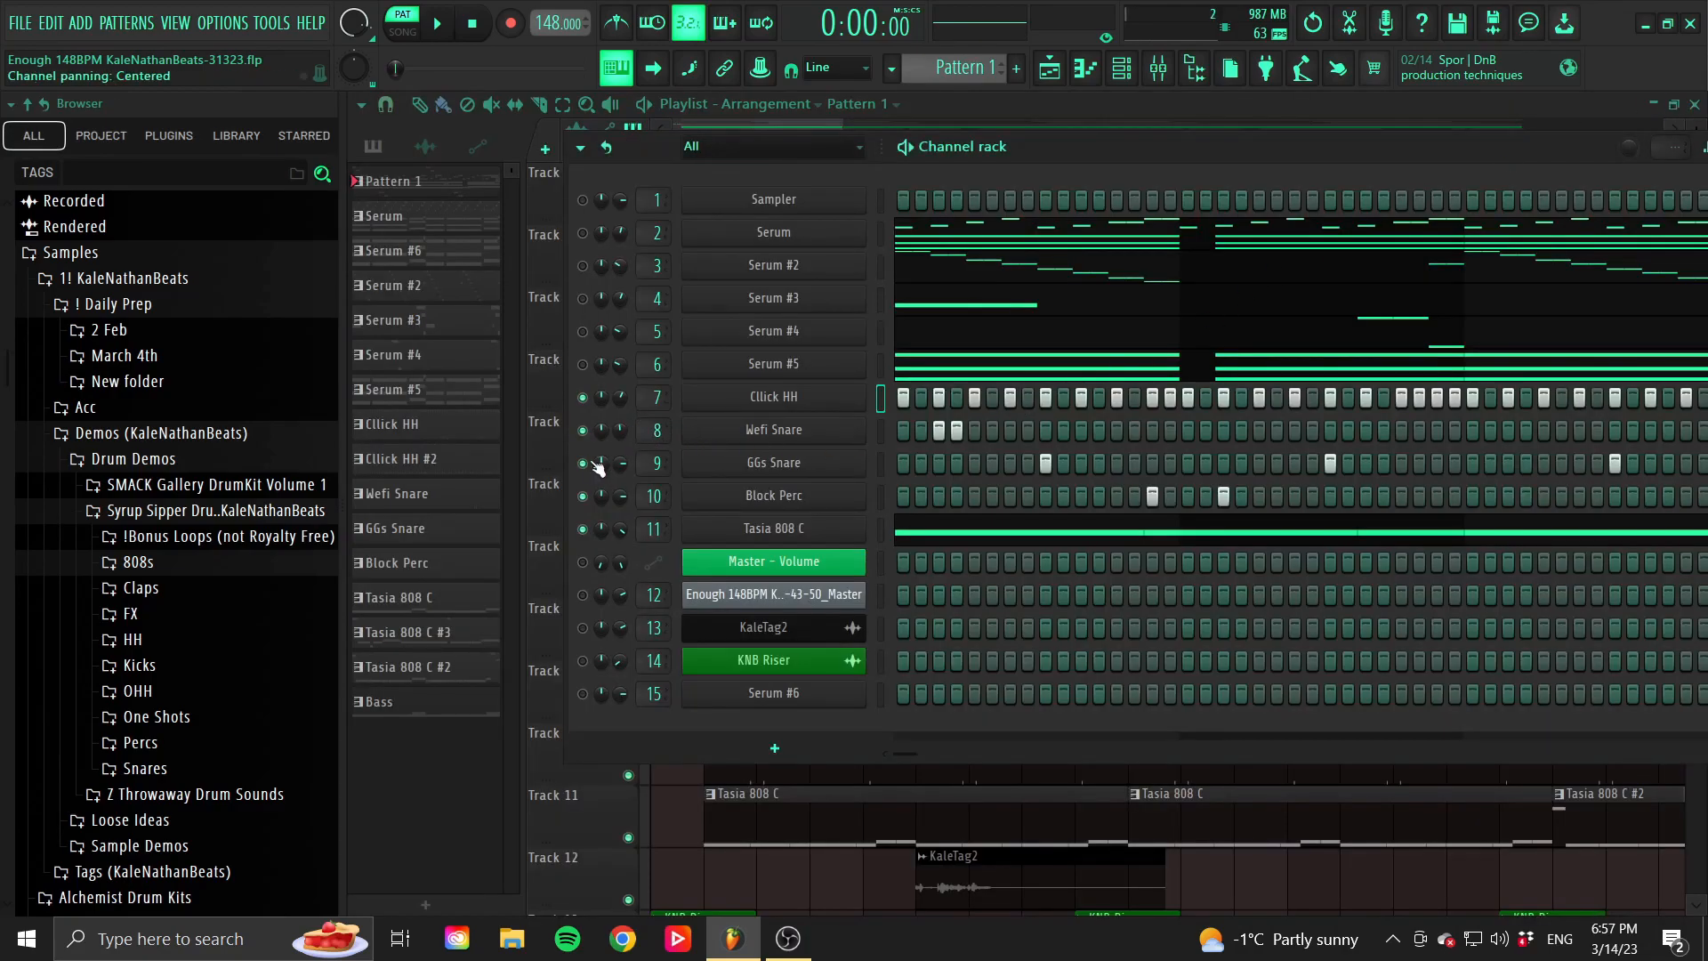
# Solo the Wefi Snare channel and examine the sample settings of Wefi Snare and Block Perc.
pyautogui.rightClick(583, 431)
pyautogui.press('Escape')
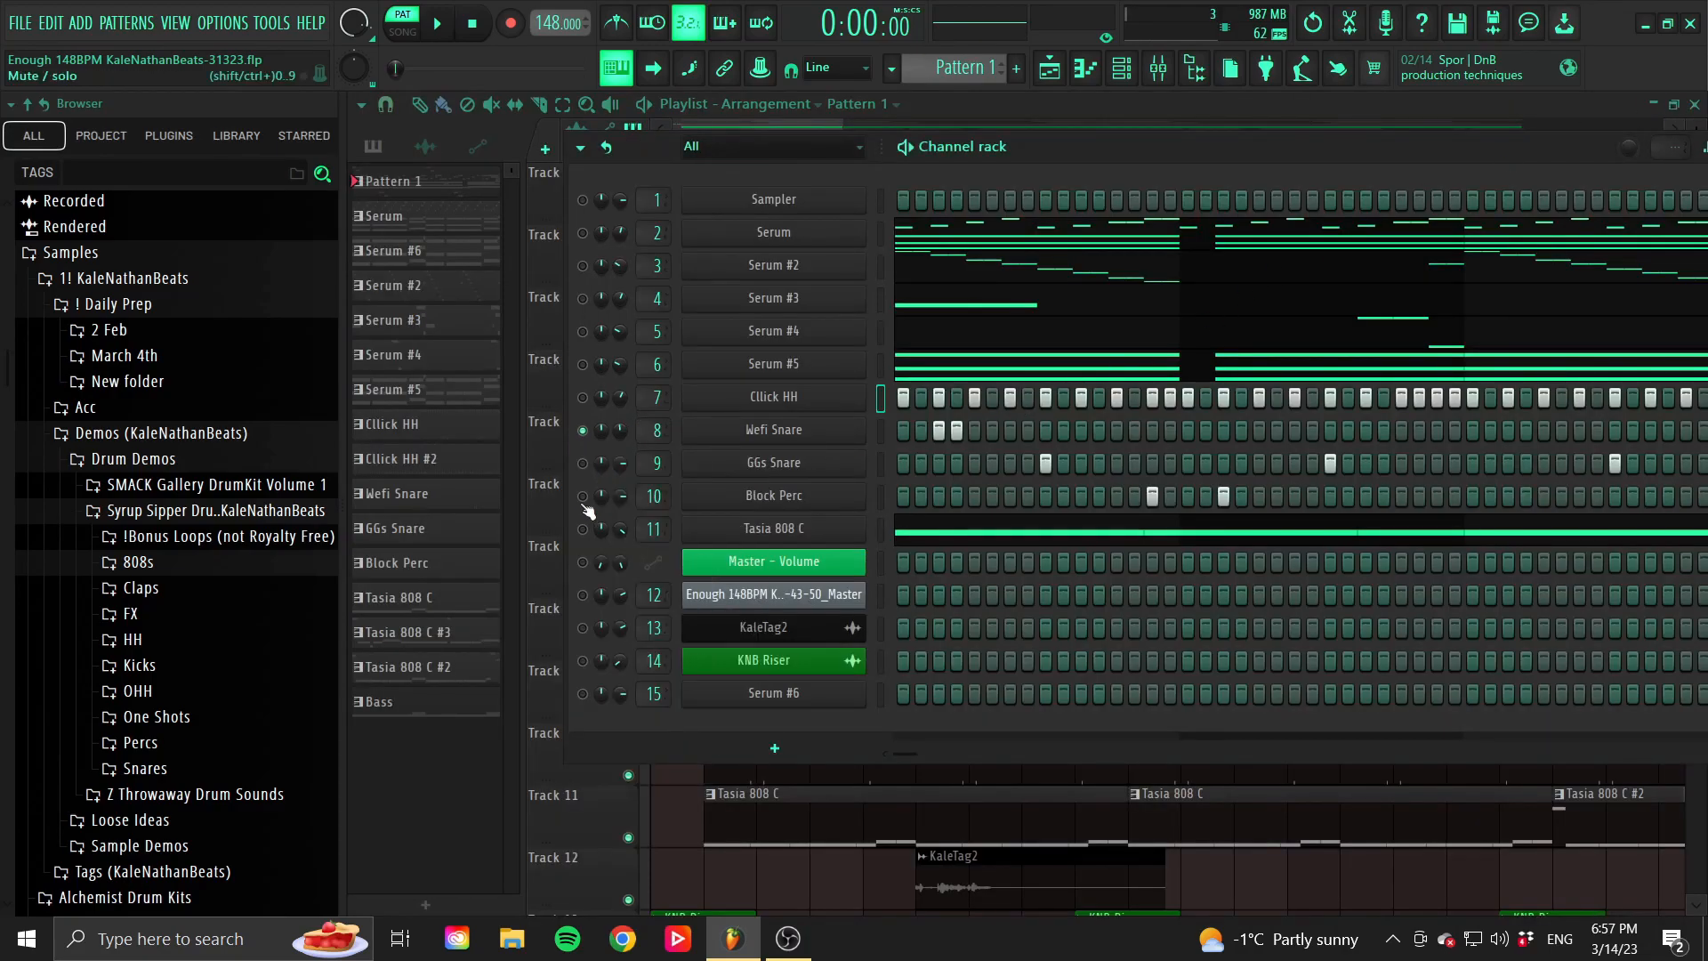
pyautogui.click(779, 432)
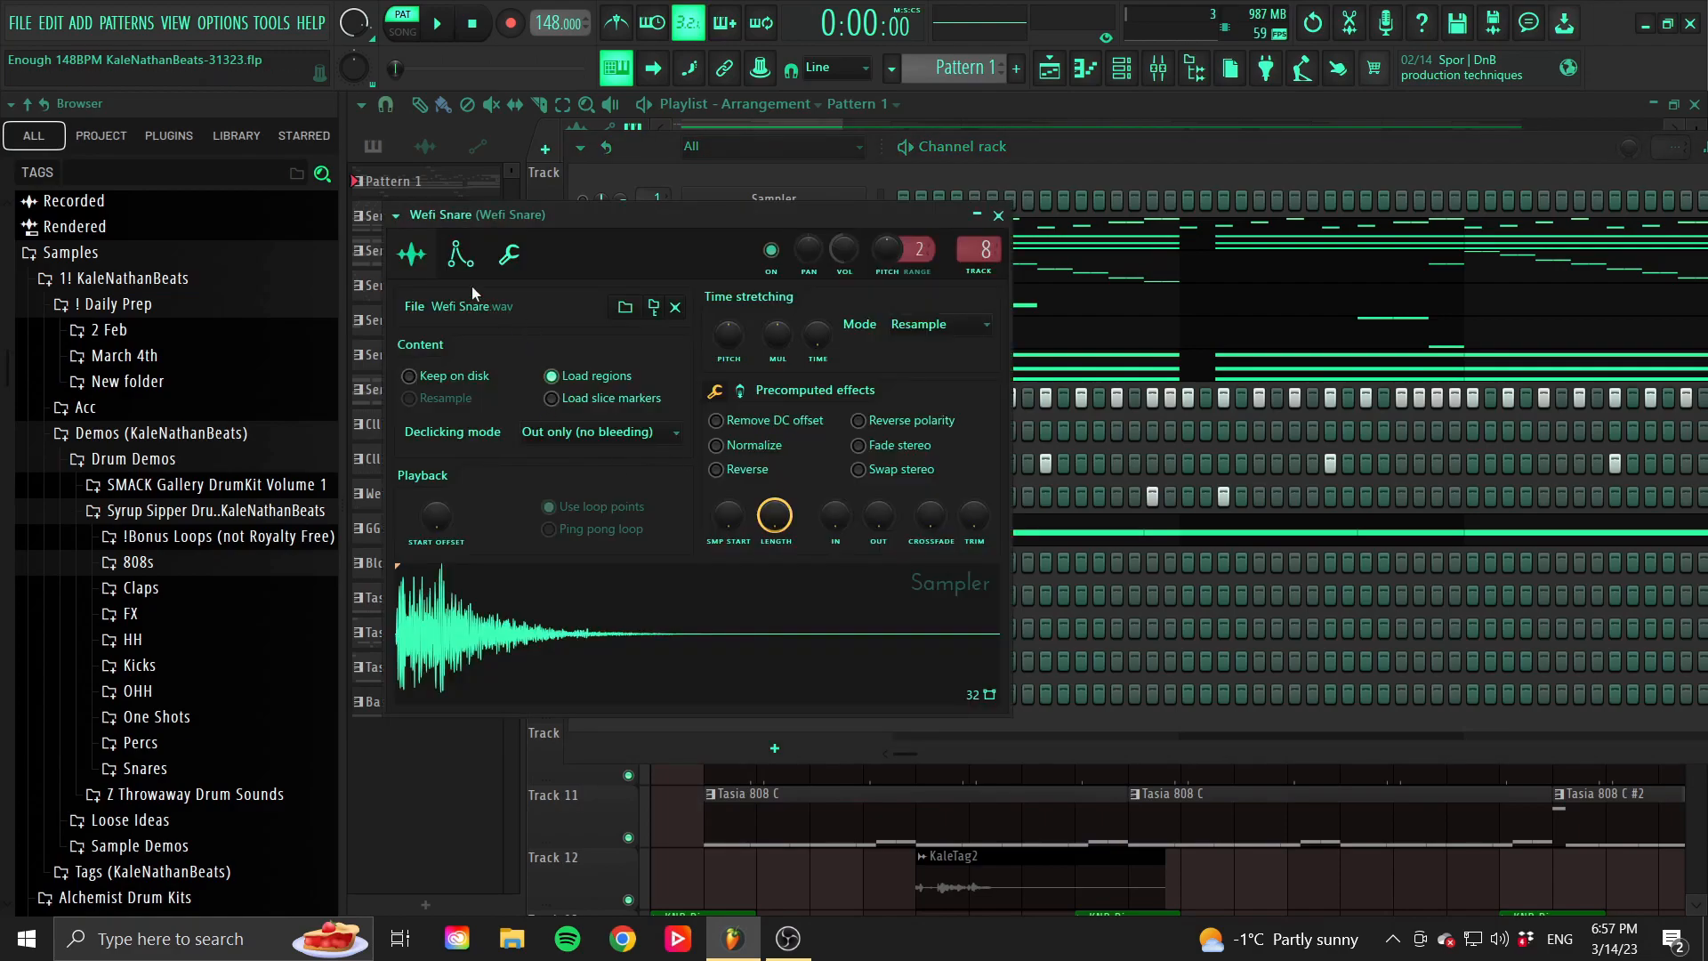
pyautogui.click(998, 216)
pyautogui.click(778, 498)
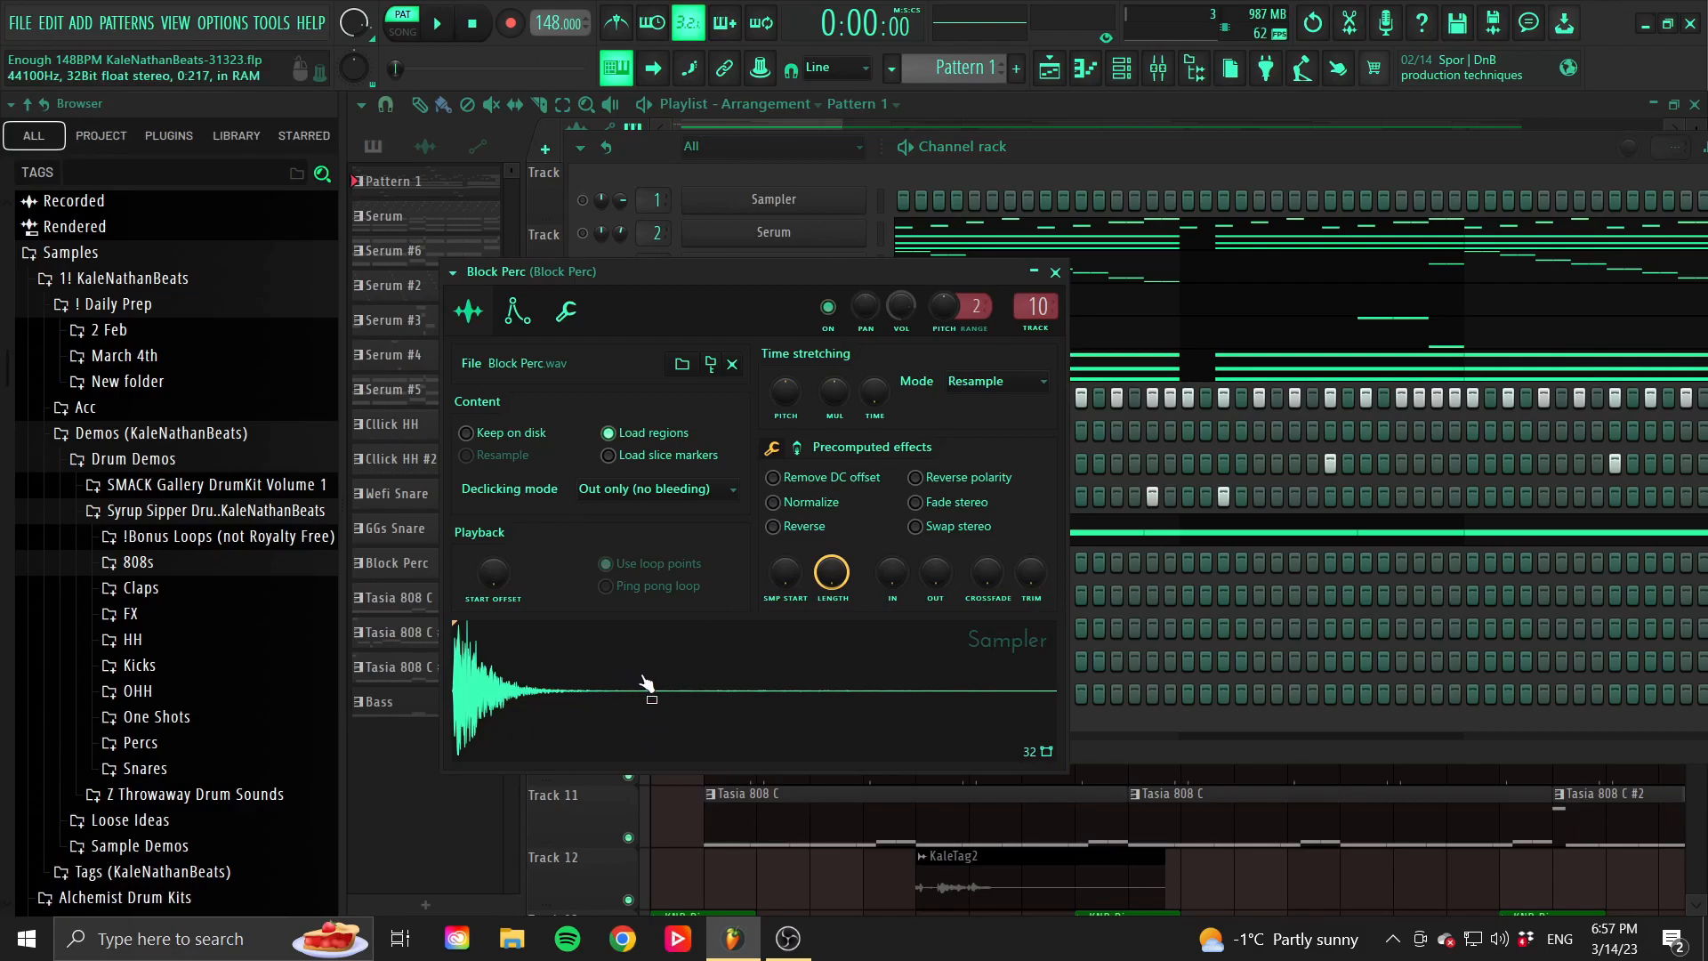
pyautogui.click(1056, 272)
# Play the isolated Wefi Snare and Block Perc channels together, and switch the GGs Snare channel's mute state.
pyautogui.press('space')
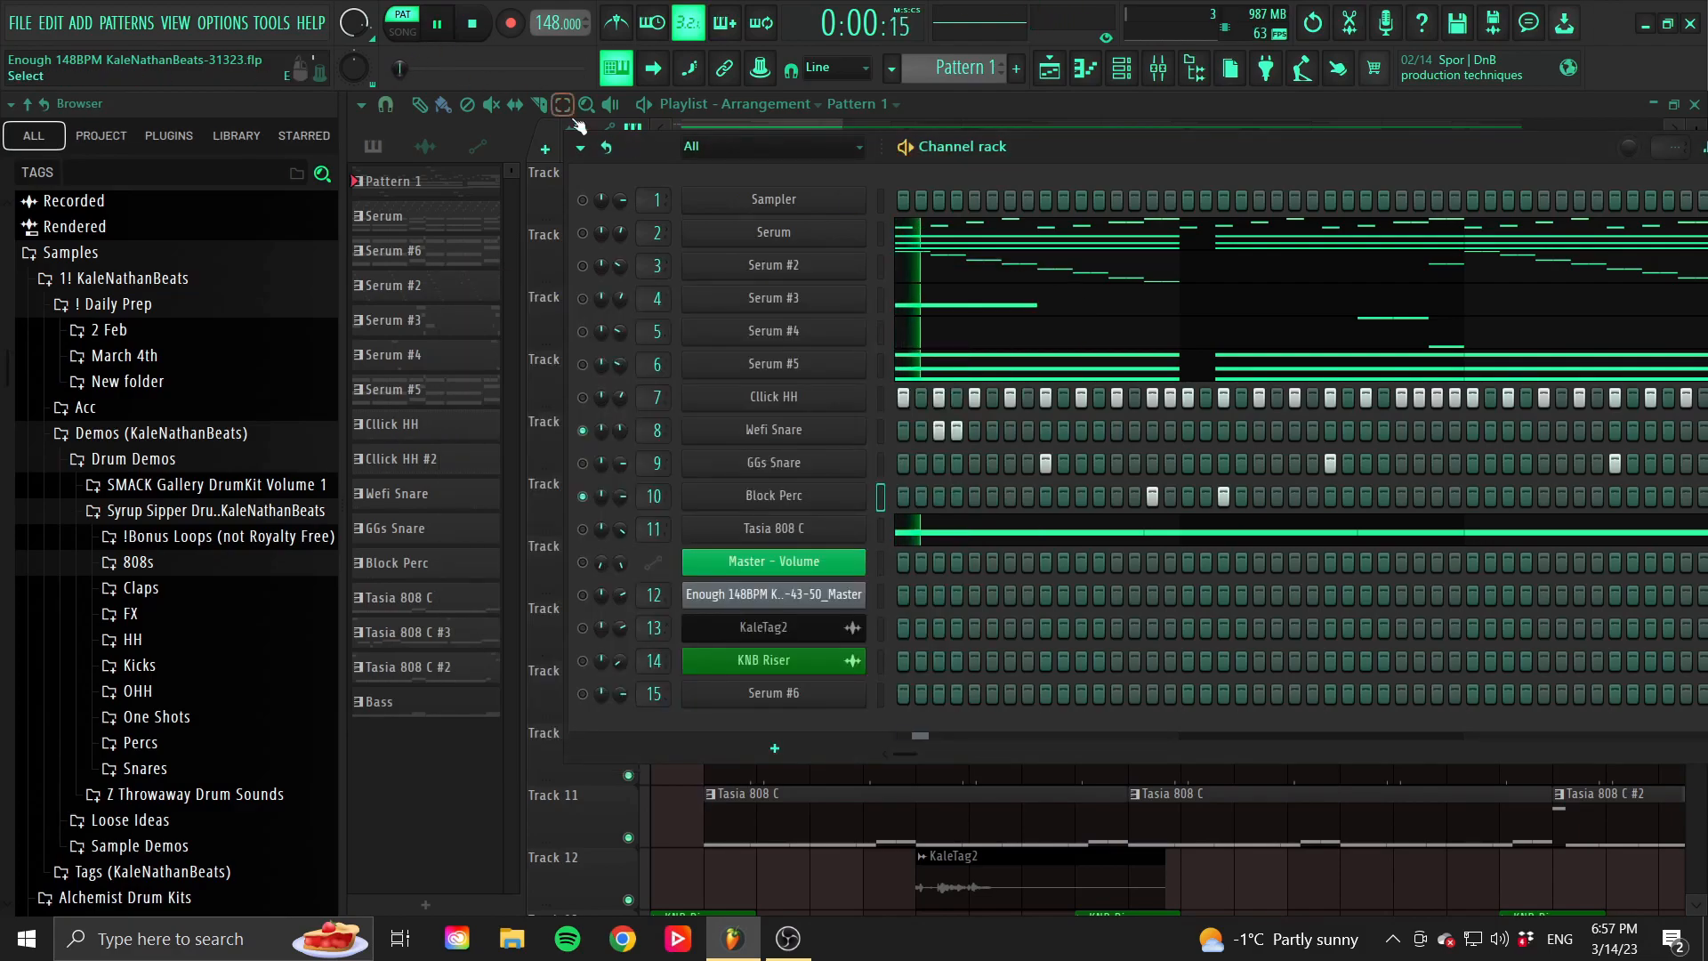
pyautogui.press('space')
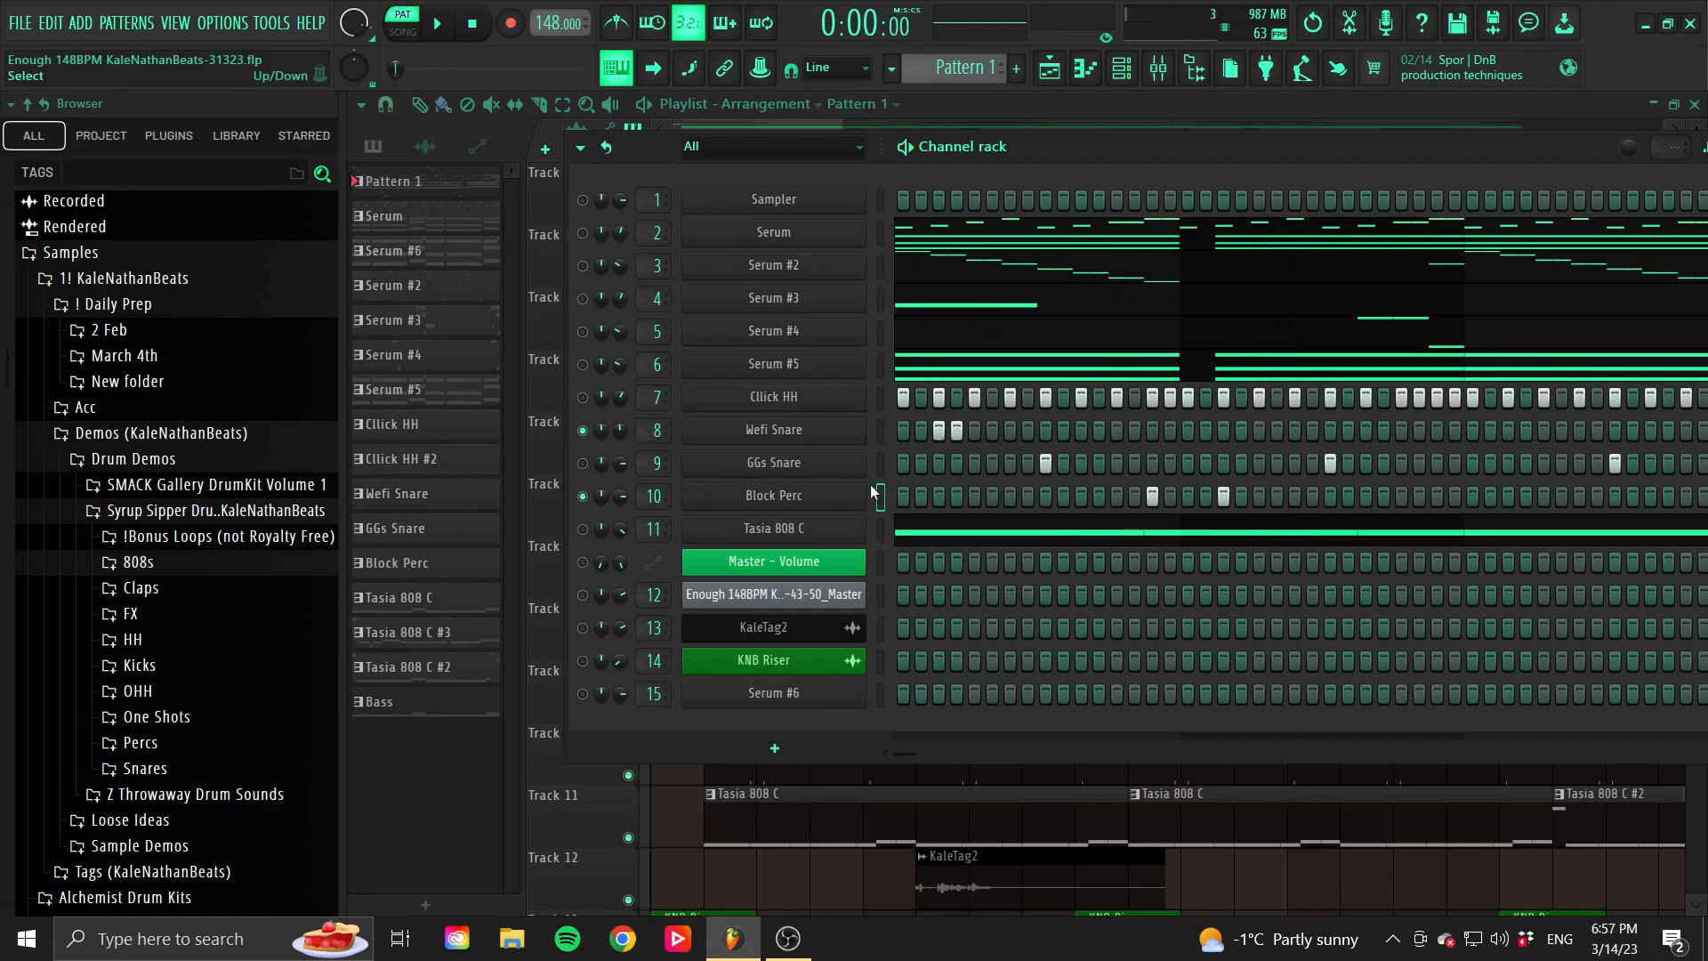
pyautogui.click(583, 462)
# Play the soloed Tasia 808 C notes while viewing them in the piano roll, and re-enable all channels.
pyautogui.rightClick(582, 531)
pyautogui.click(614, 542)
pyautogui.click(983, 536)
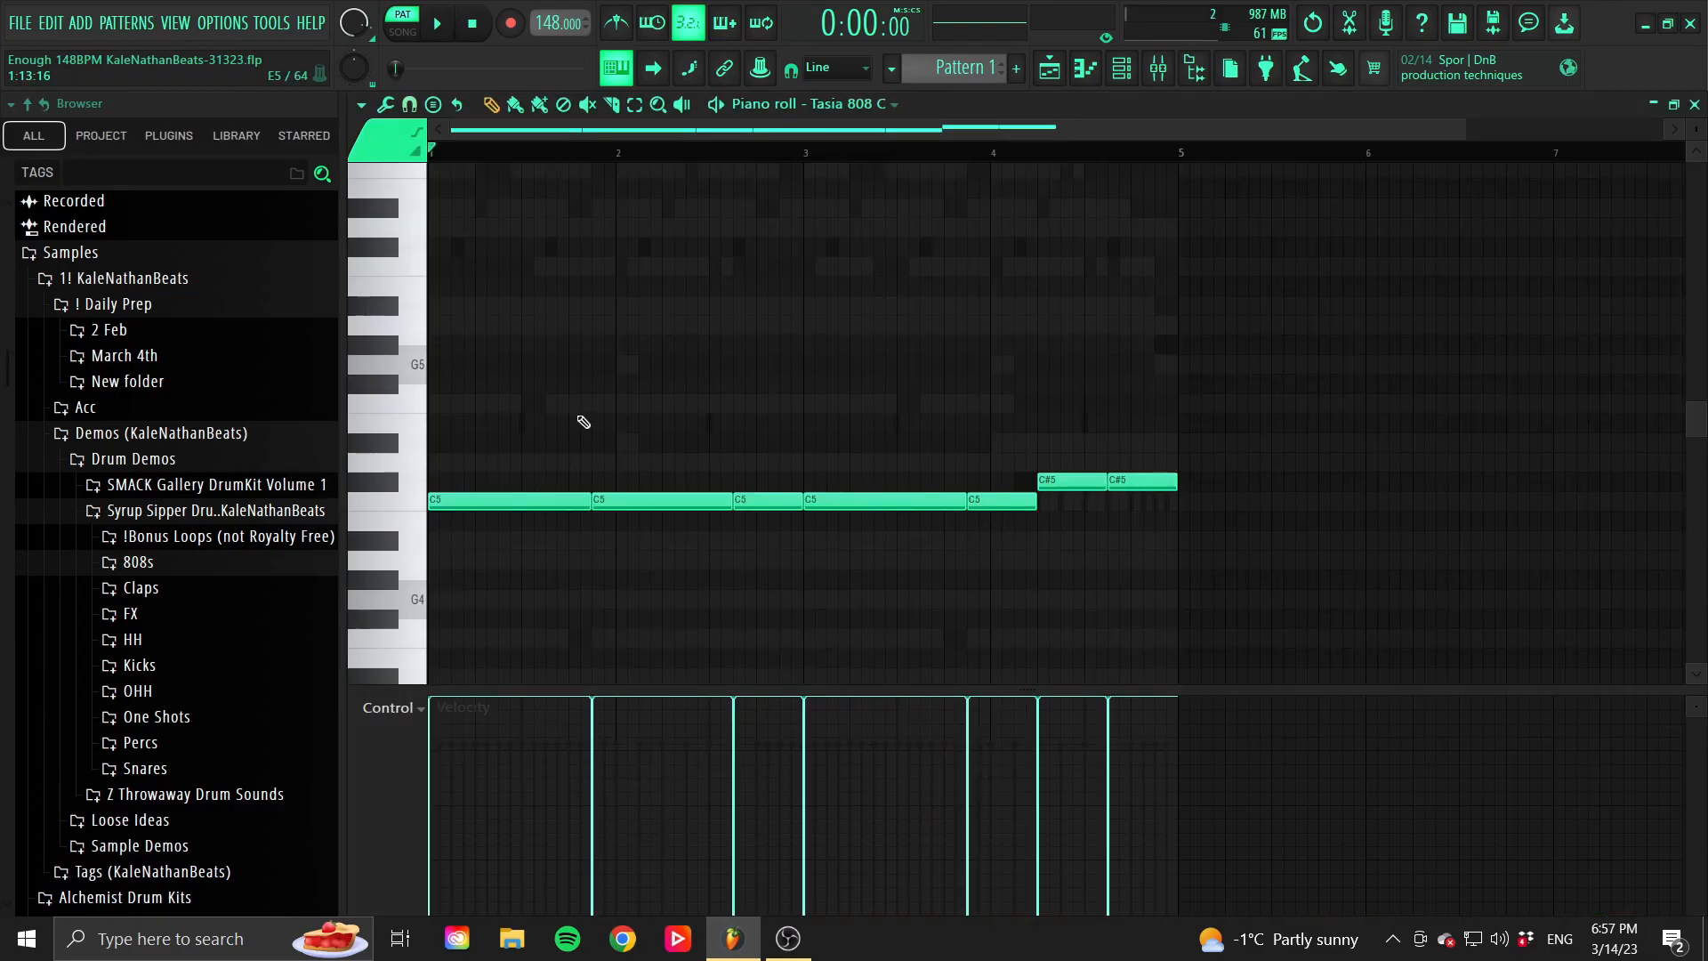
pyautogui.scroll(-3, 582, 420)
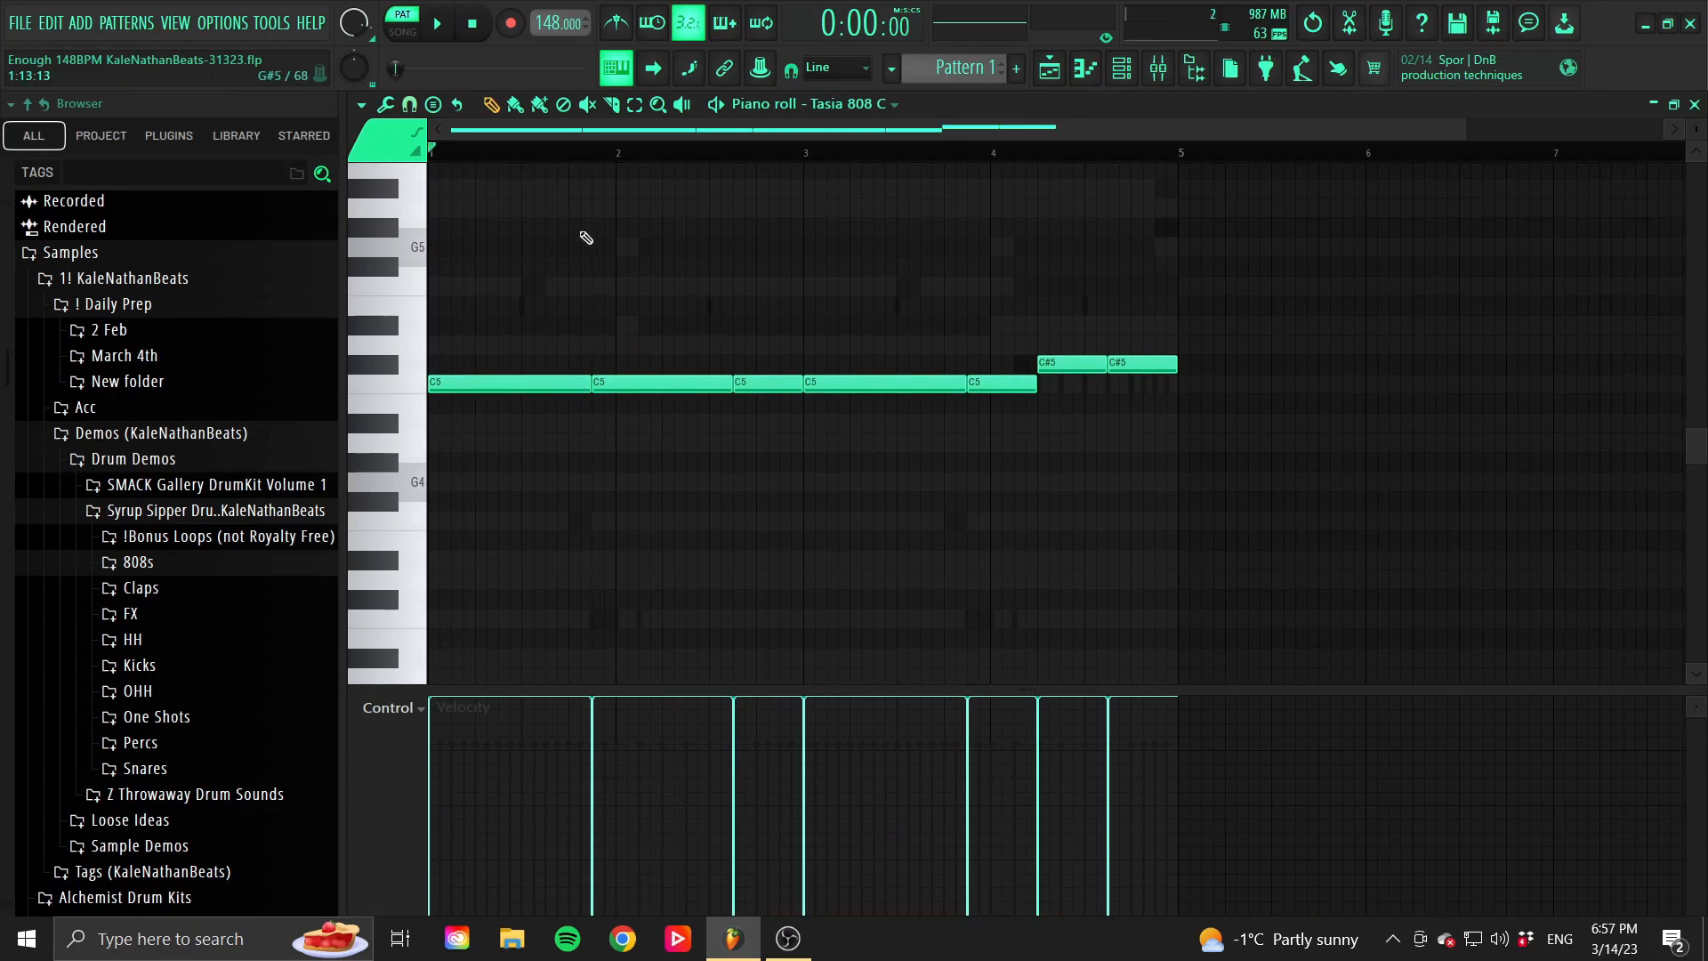
pyautogui.scroll(3, 570, 232)
pyautogui.press('space')
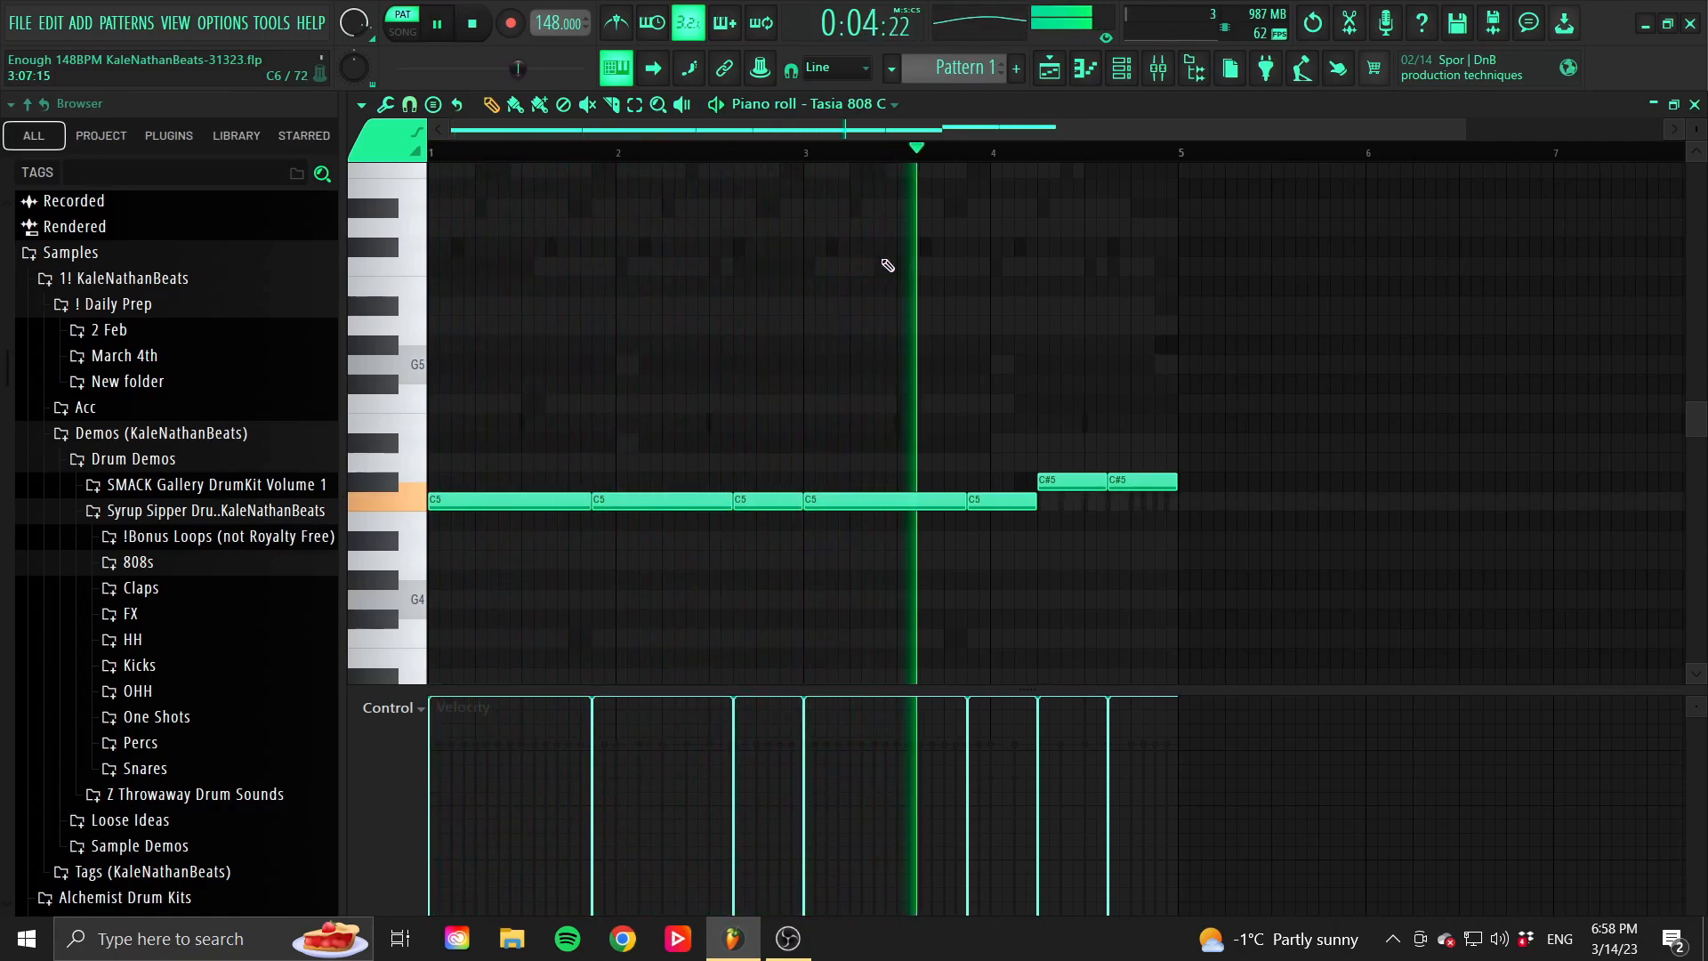
pyautogui.click(450, 34)
pyautogui.click(1695, 105)
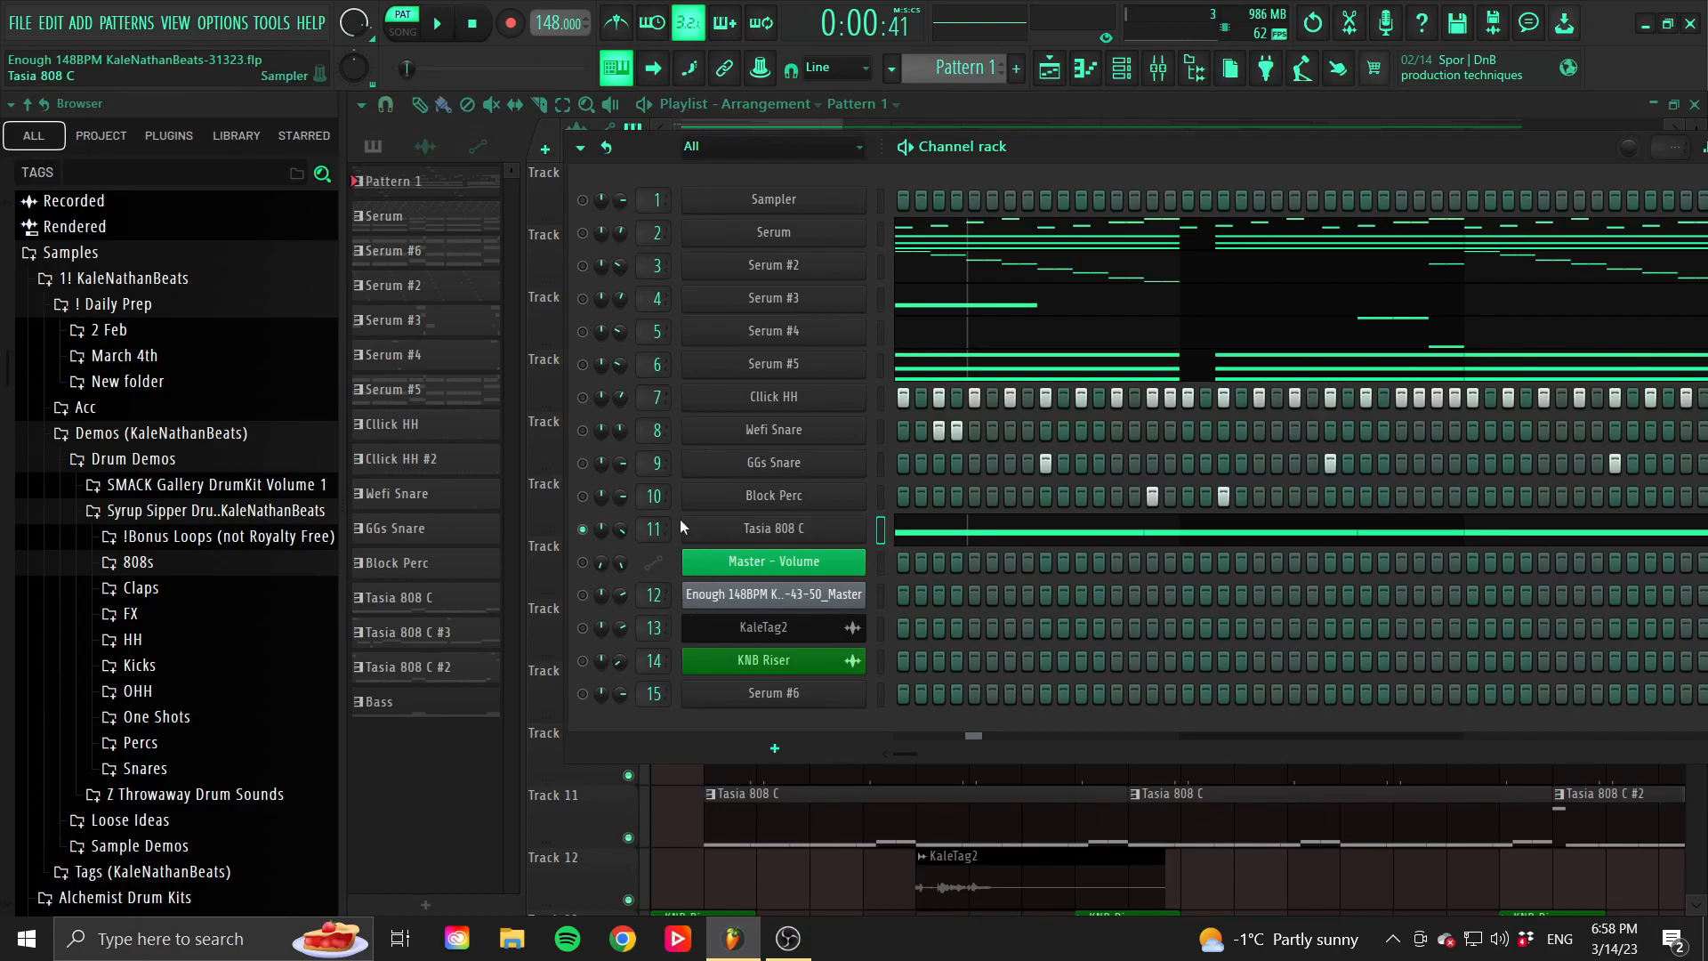
pyautogui.rightClick(584, 532)
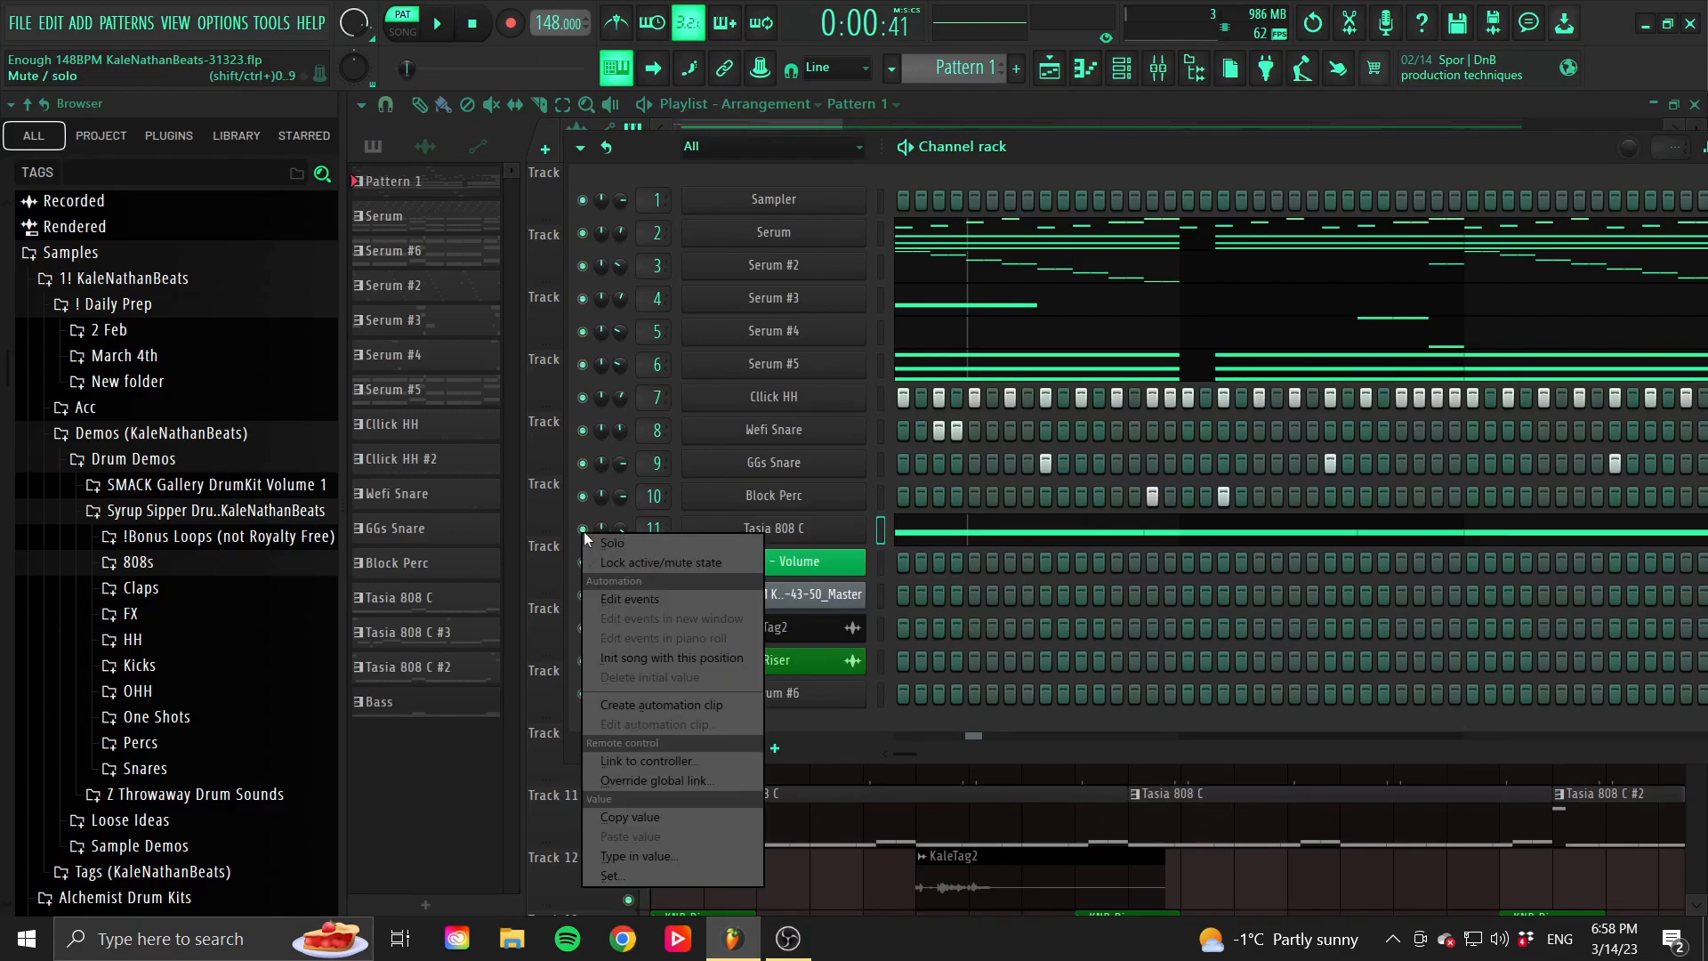
# Inspect the effect slots of the Serum through Serum #5 mixer tracks and of Insert 1.
pyautogui.click(1159, 70)
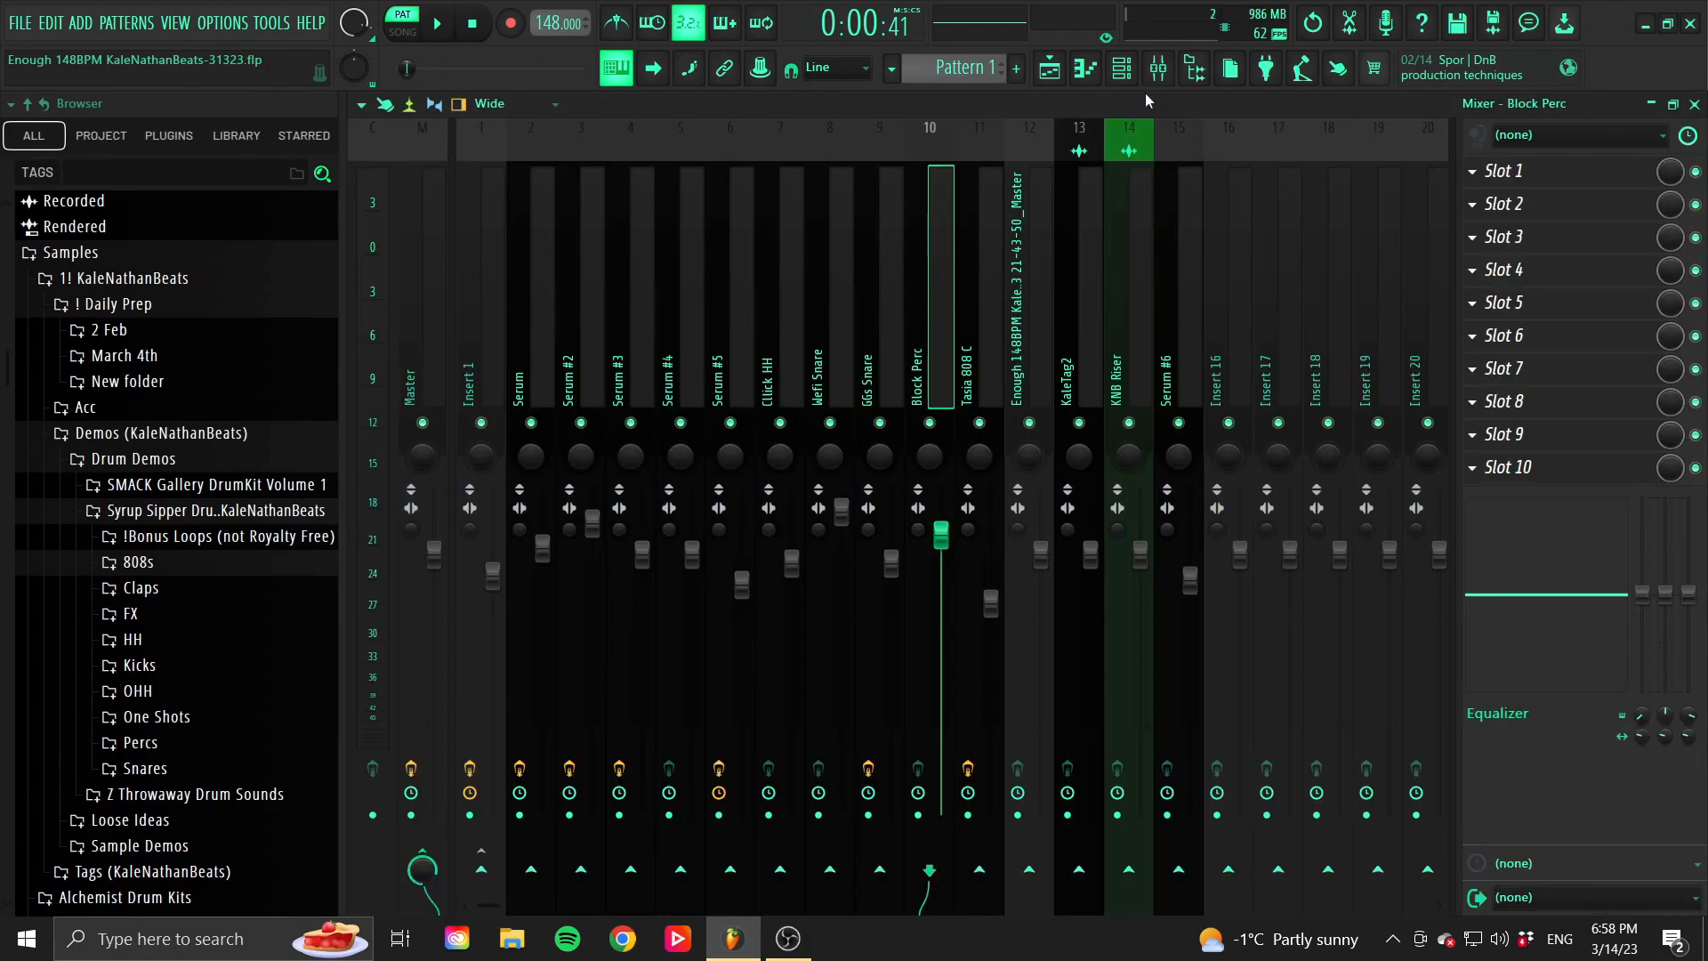
pyautogui.click(539, 347)
pyautogui.click(574, 354)
pyautogui.click(618, 359)
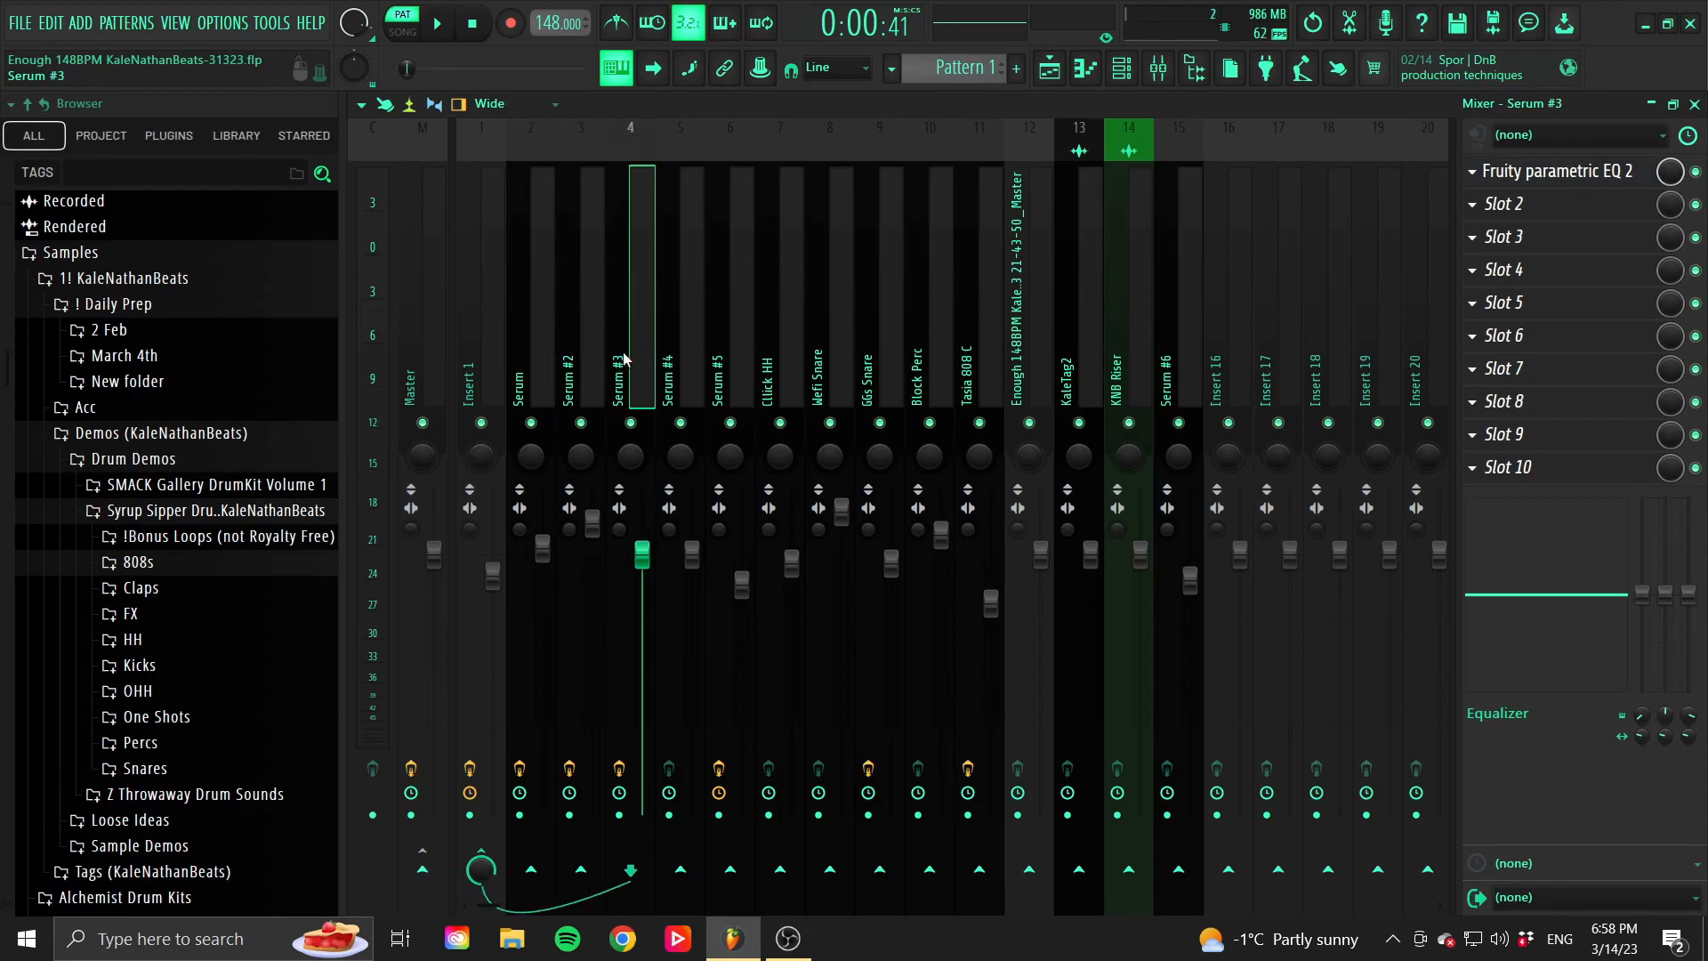
pyautogui.click(669, 362)
pyautogui.click(737, 371)
pyautogui.click(486, 370)
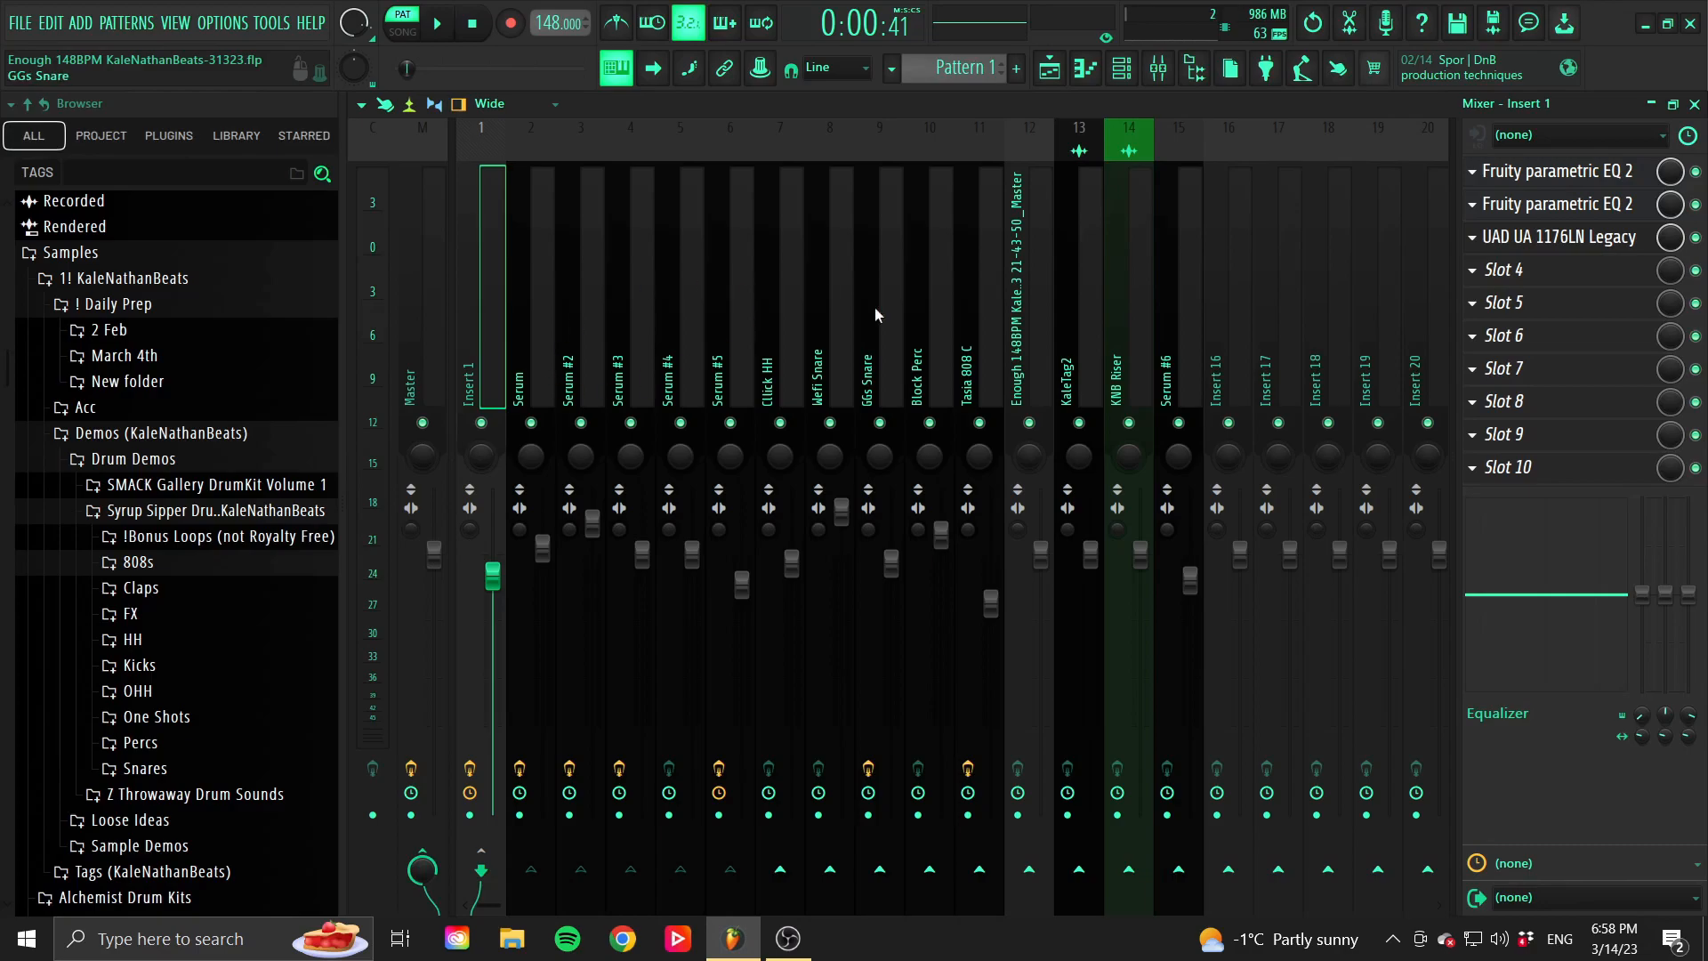
# Inspect the effect slots of the drum and 808 mixer tracks, from Cllick HH to Tasia 808 C, and of track 12.
pyautogui.click(794, 362)
pyautogui.click(831, 365)
pyautogui.click(869, 369)
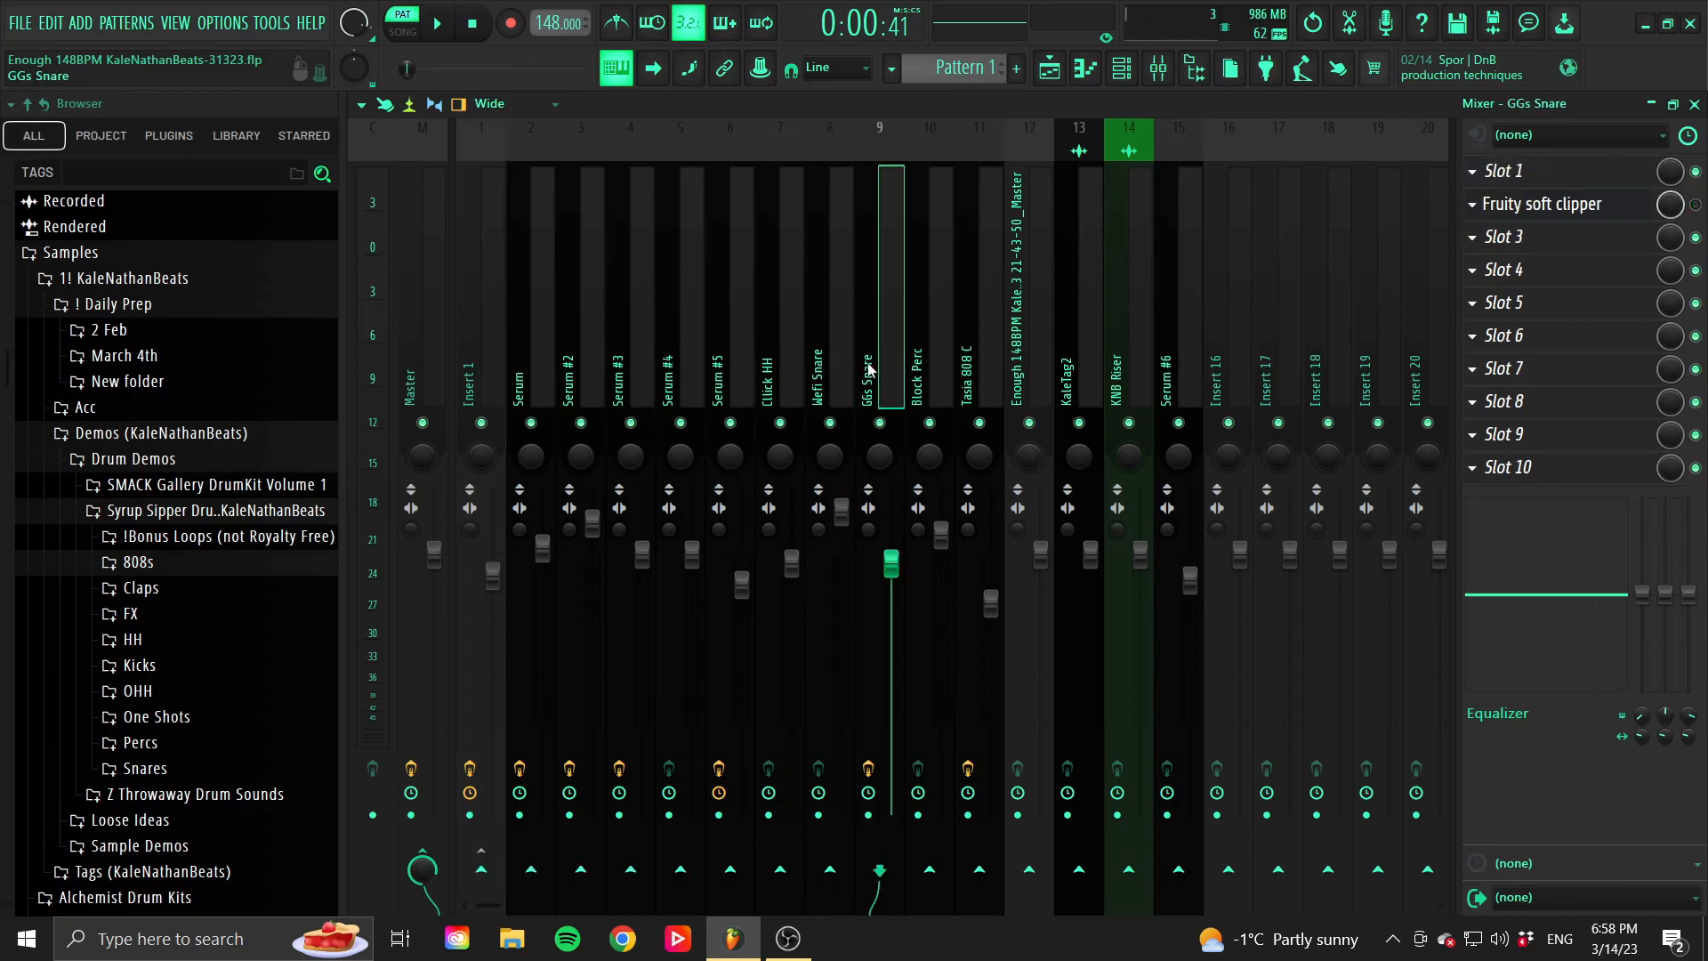
pyautogui.click(926, 365)
pyautogui.click(980, 365)
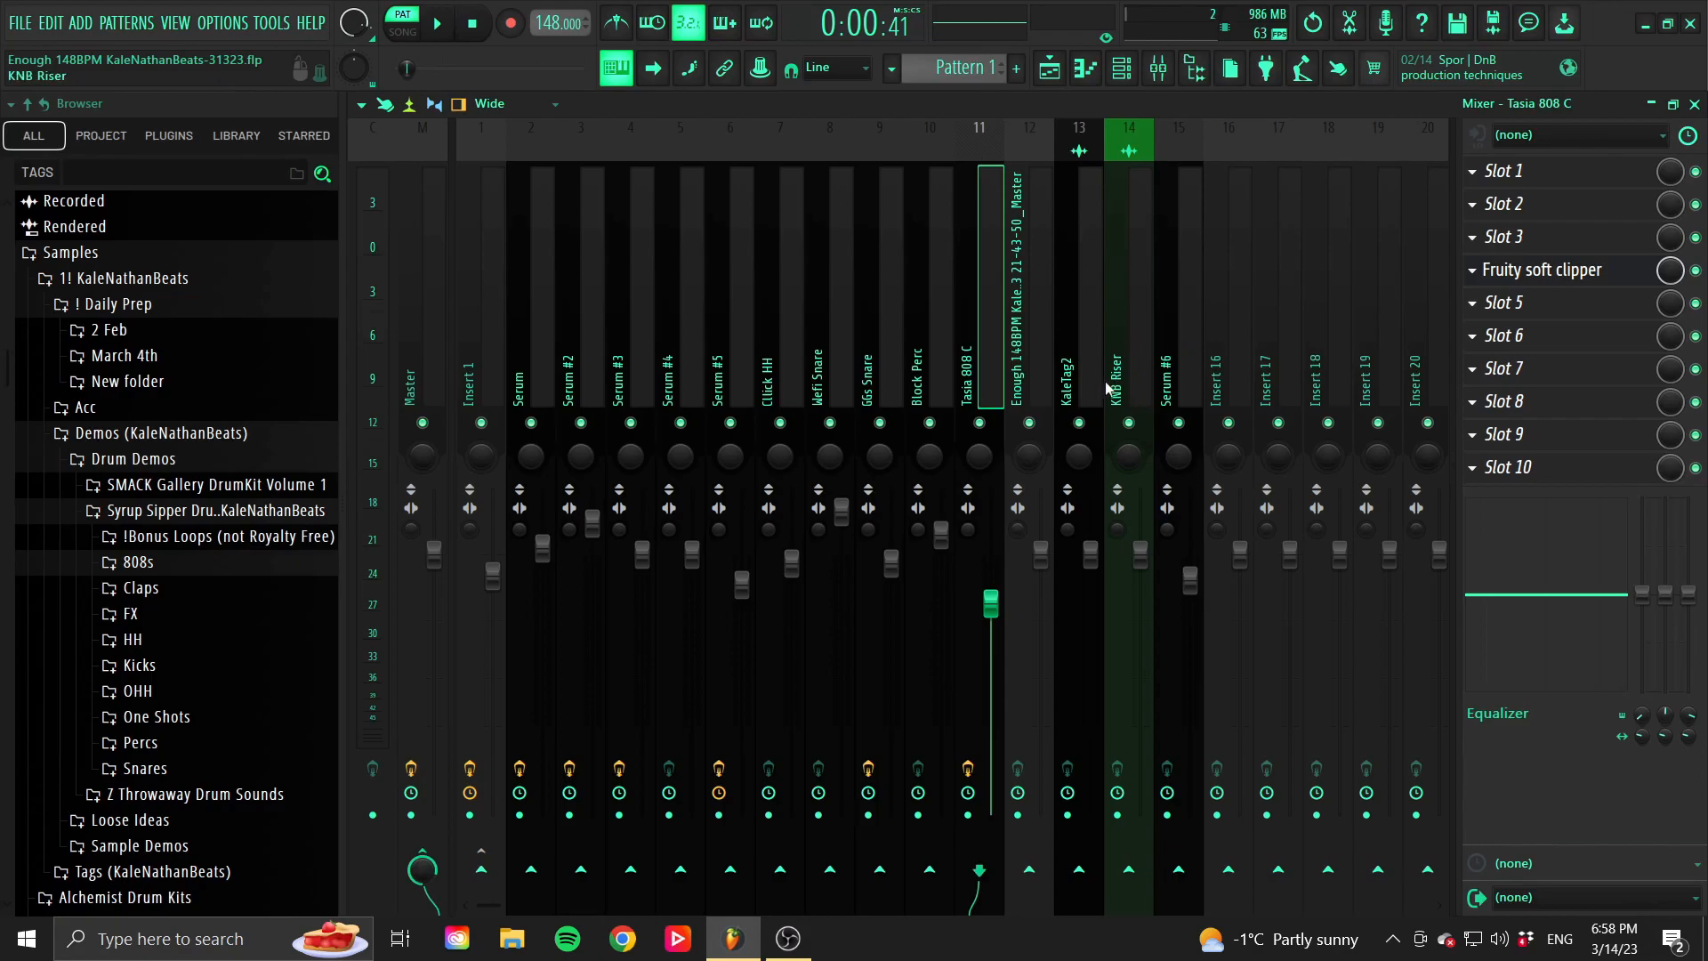
pyautogui.click(1043, 352)
# Examine the full song arrangement in the playlist, from the Serum tracks down to the riser clips.
pyautogui.click(1052, 68)
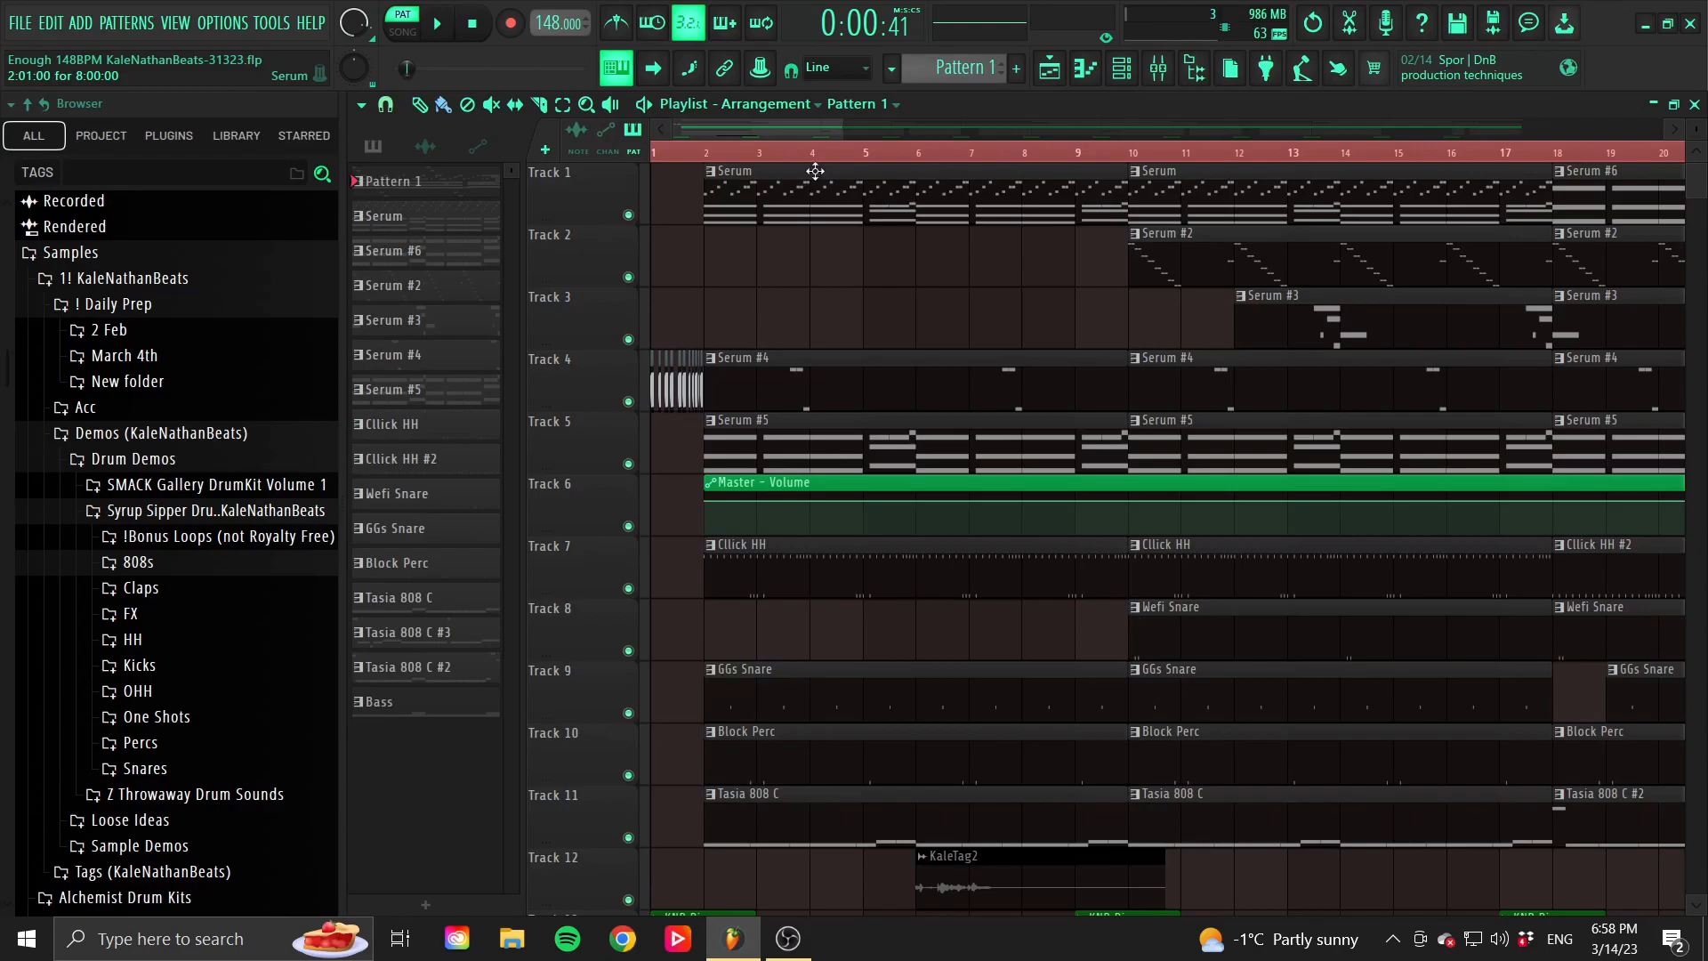
pyautogui.scroll(-3, 1161, 152)
pyautogui.moveTo(1160, 152); pyautogui.dragTo(1643, 244)
pyautogui.scroll(-4, 1018, 473)
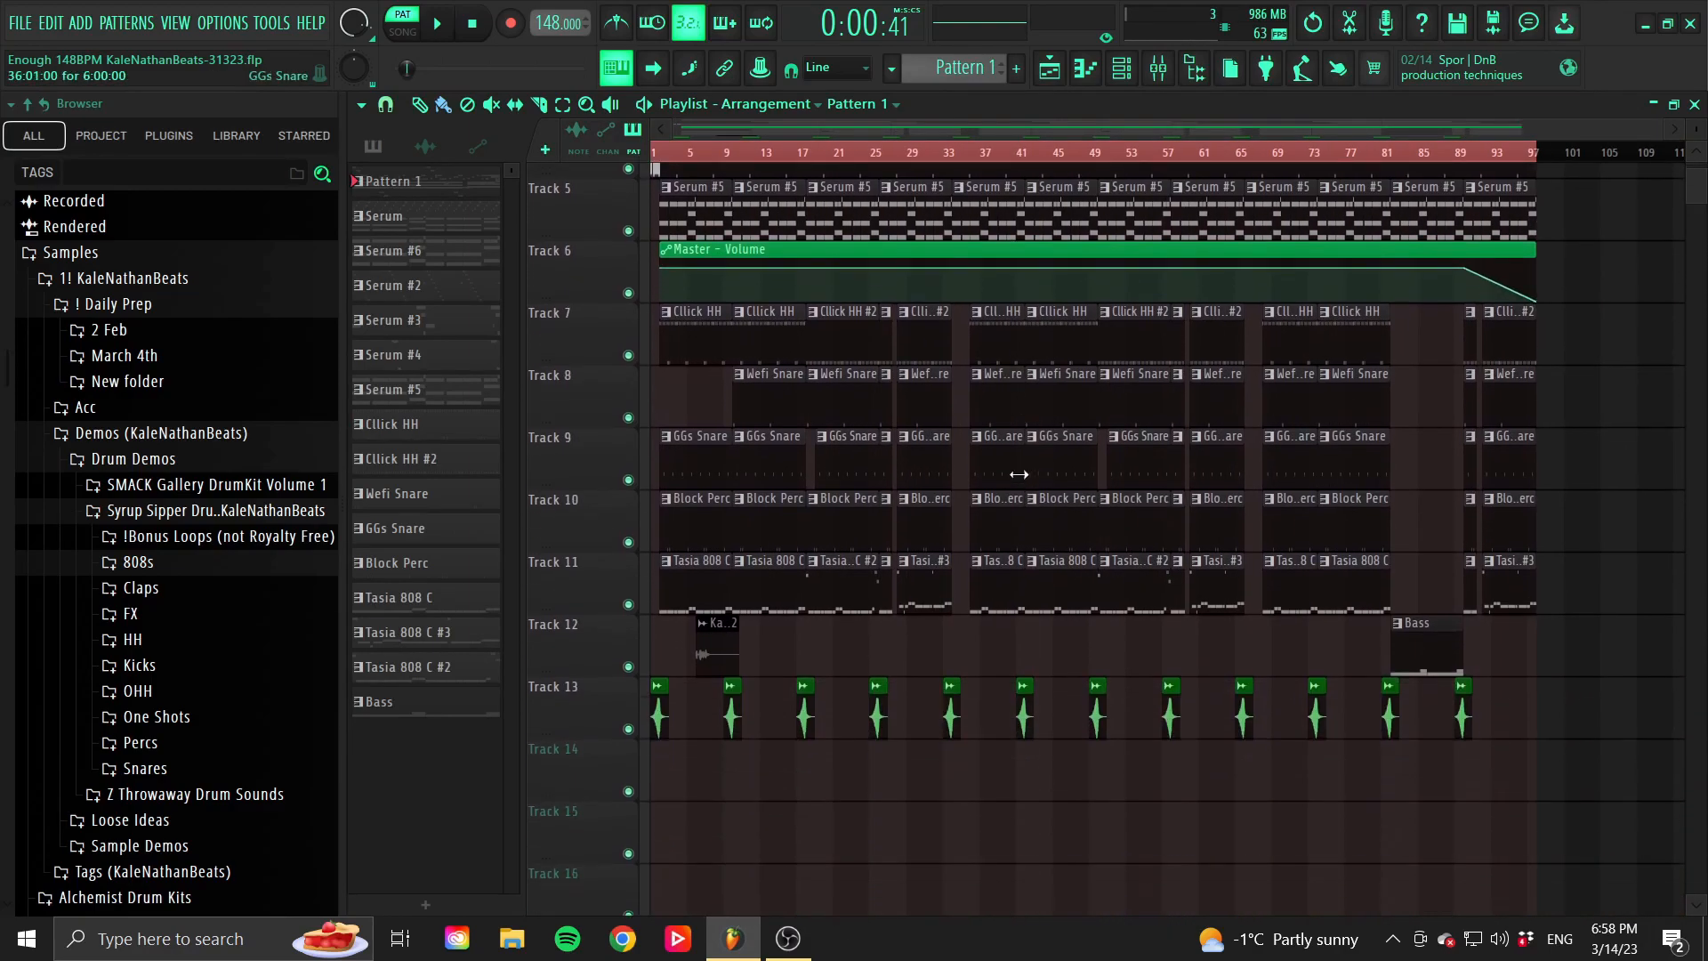
pyautogui.scroll(4, 939, 461)
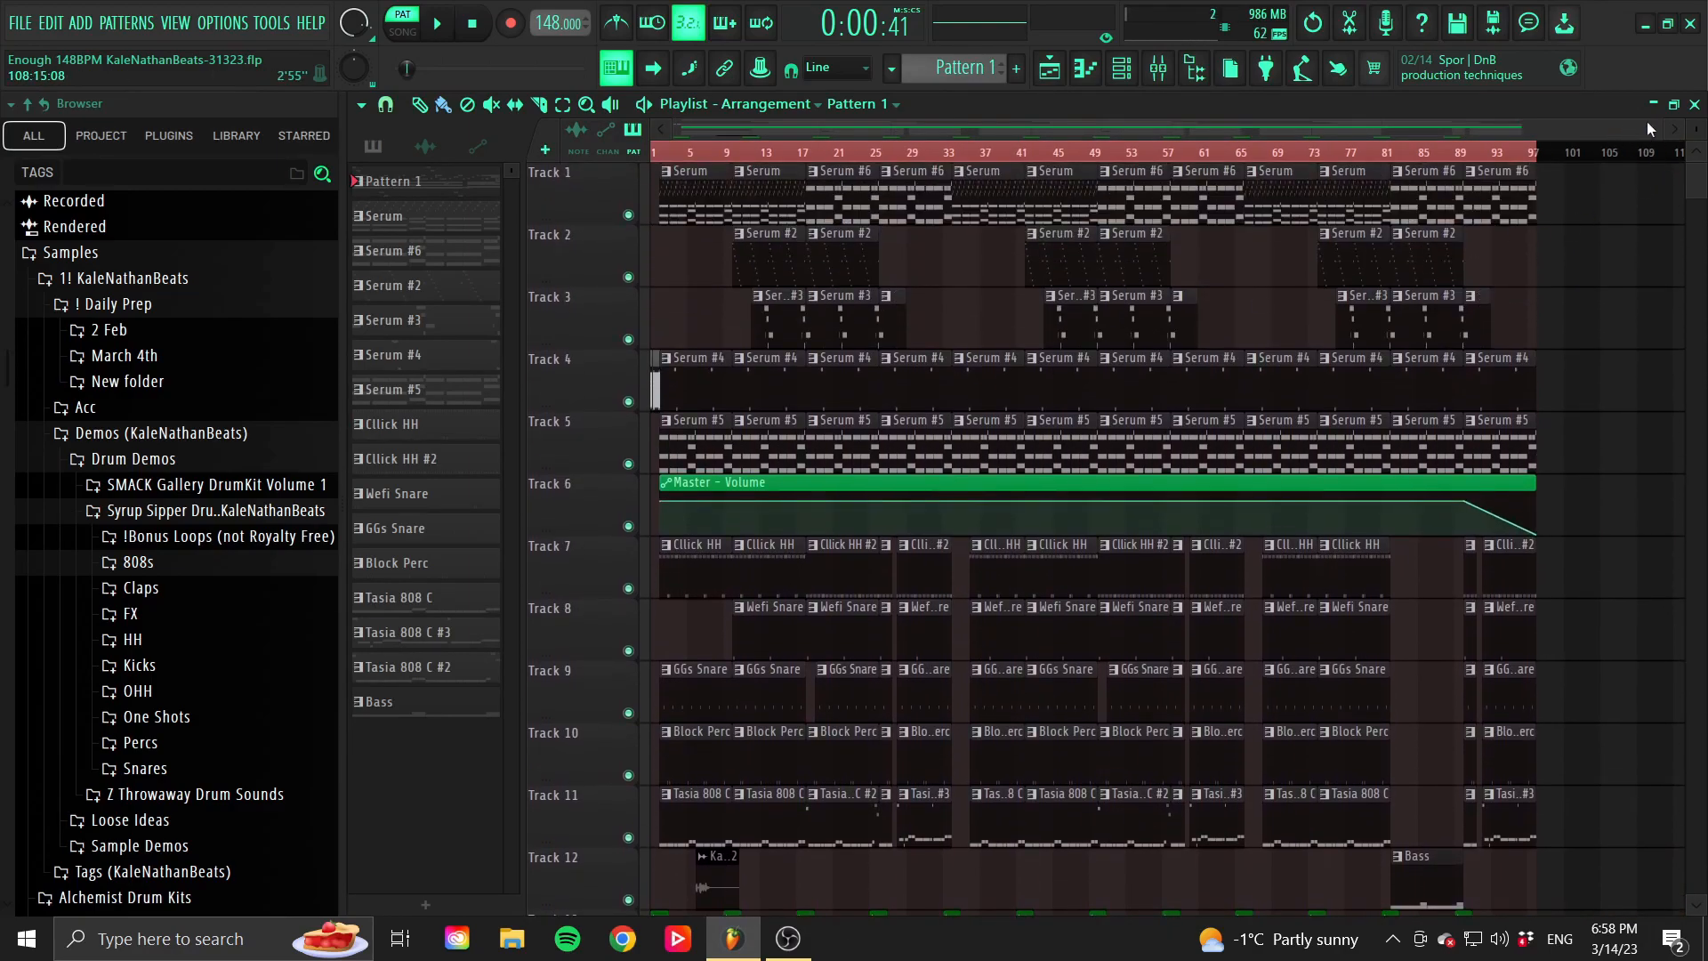
# Highlight bars 2 to 18 and bars 18 to 34 of the arrangement to compare the two sections, and clear the selection.
pyautogui.moveTo(1658, 131); pyautogui.dragTo(1117, 235)
pyautogui.moveTo(996, 150); pyautogui.dragTo(676, 163)
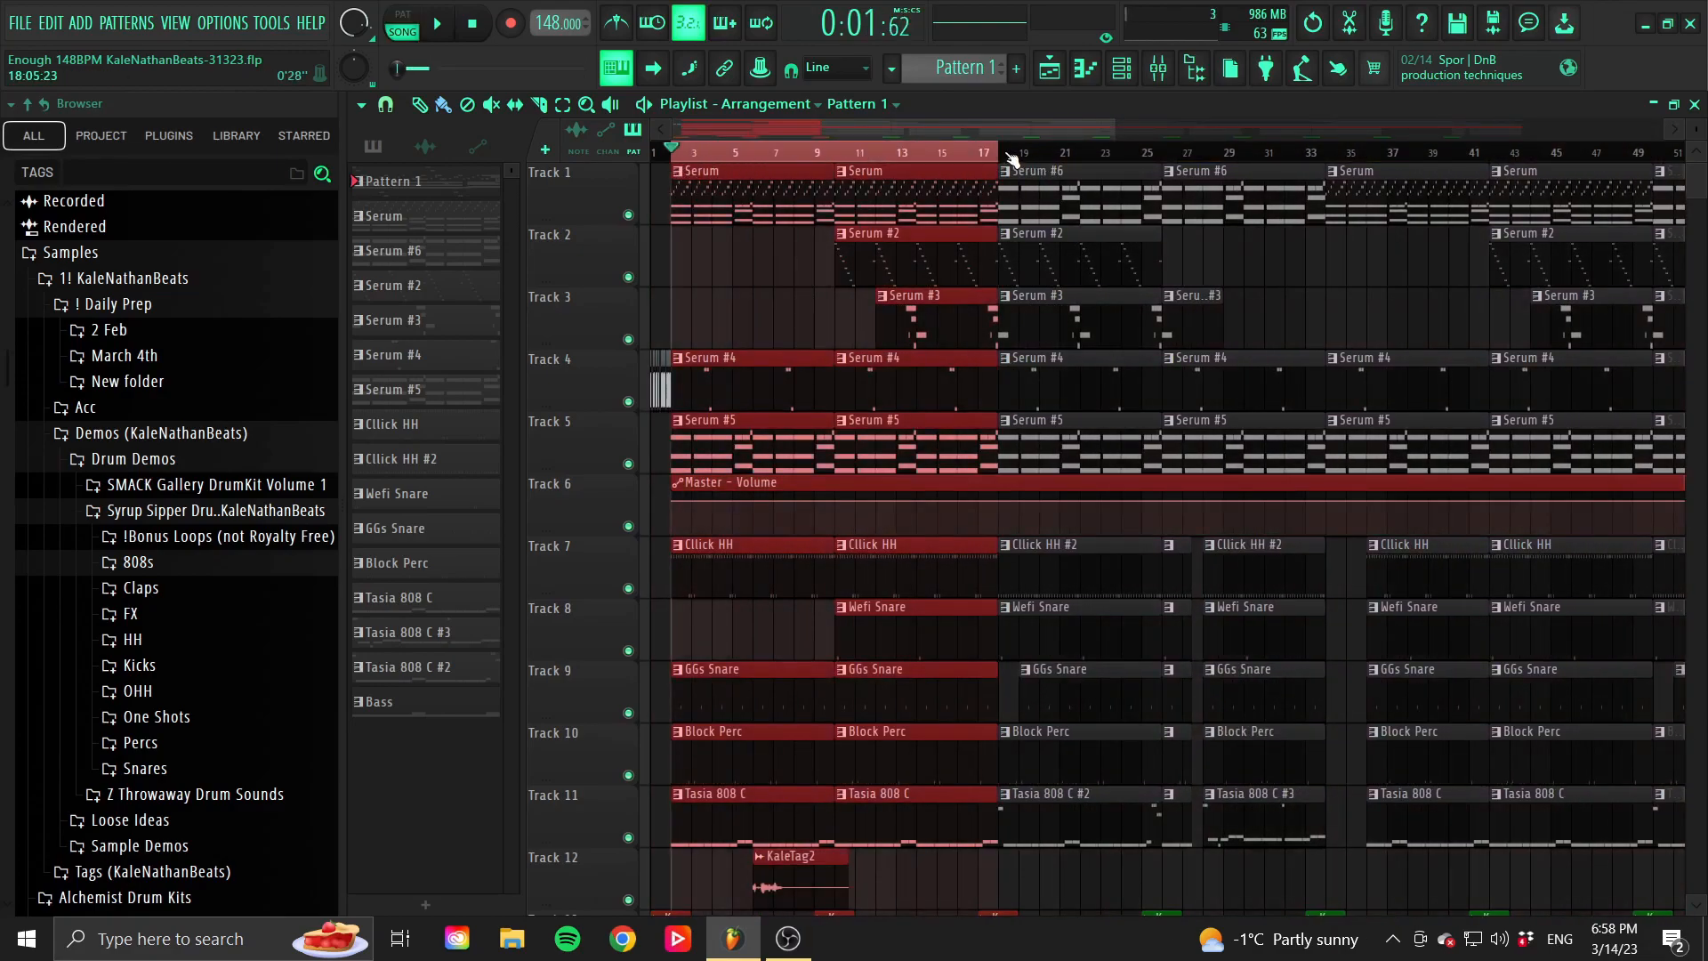
pyautogui.moveTo(1012, 158); pyautogui.dragTo(1326, 156)
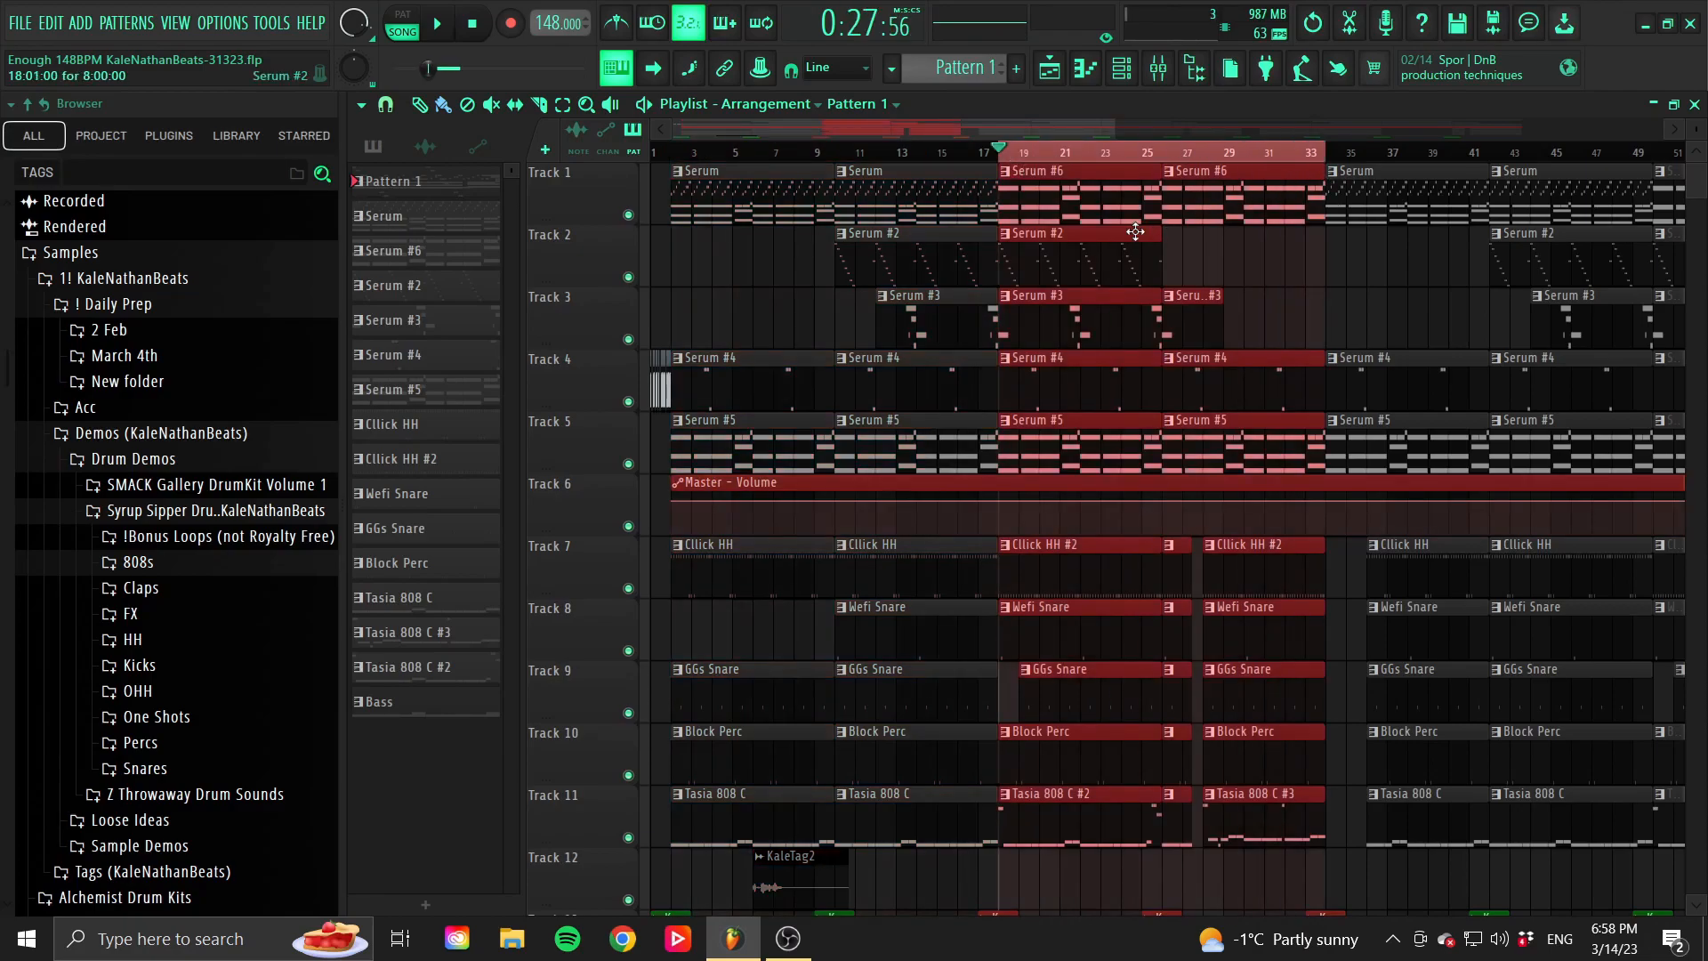
pyautogui.keyDown('ctrl'); pyautogui.click(772, 154); pyautogui.keyUp('ctrl')
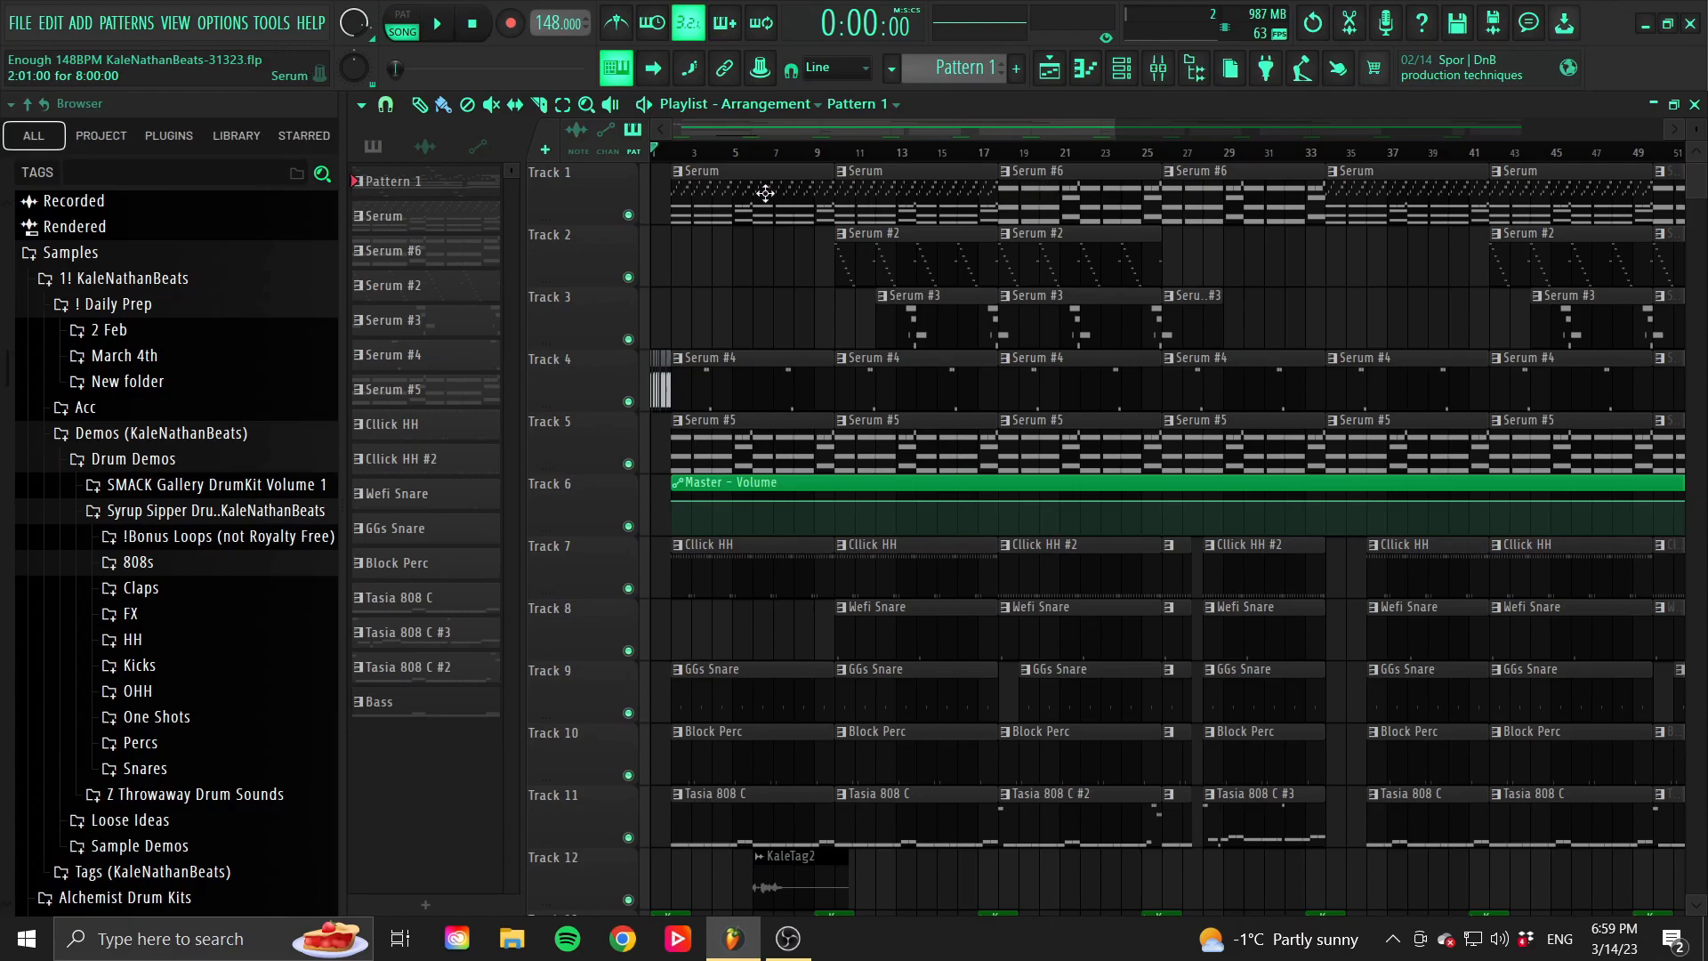
# Solo playlist Track 1 and play its Serum clip from around bar 14.
pyautogui.click(1008, 153)
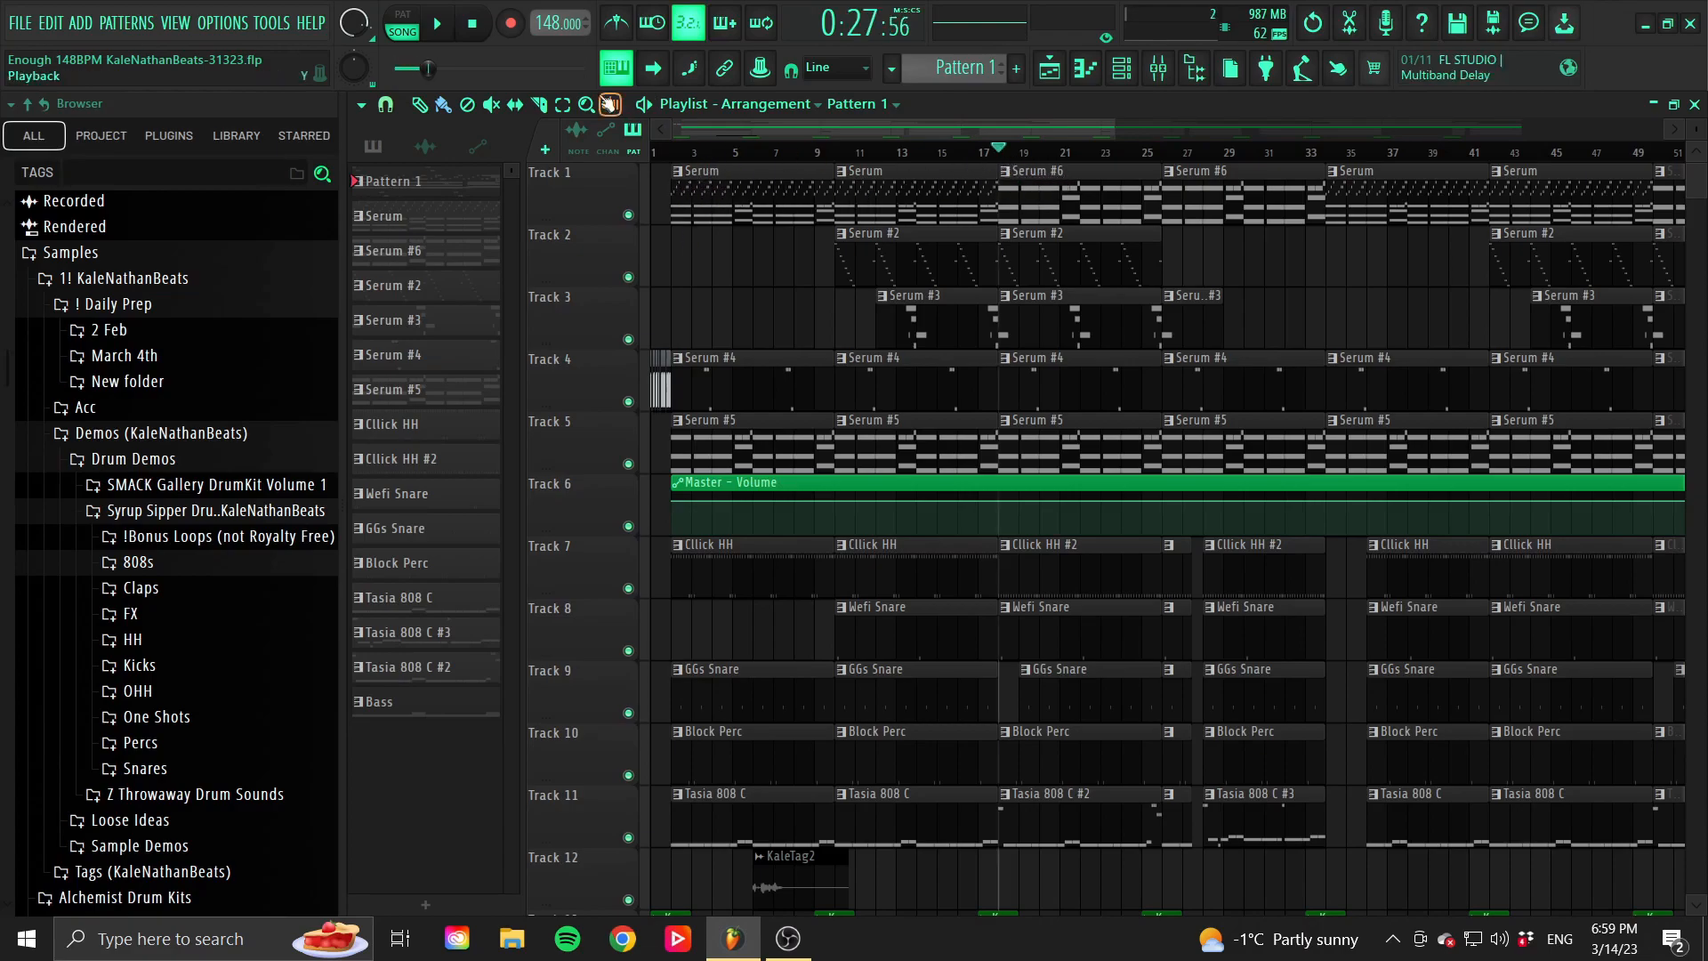
pyautogui.rightClick(628, 413)
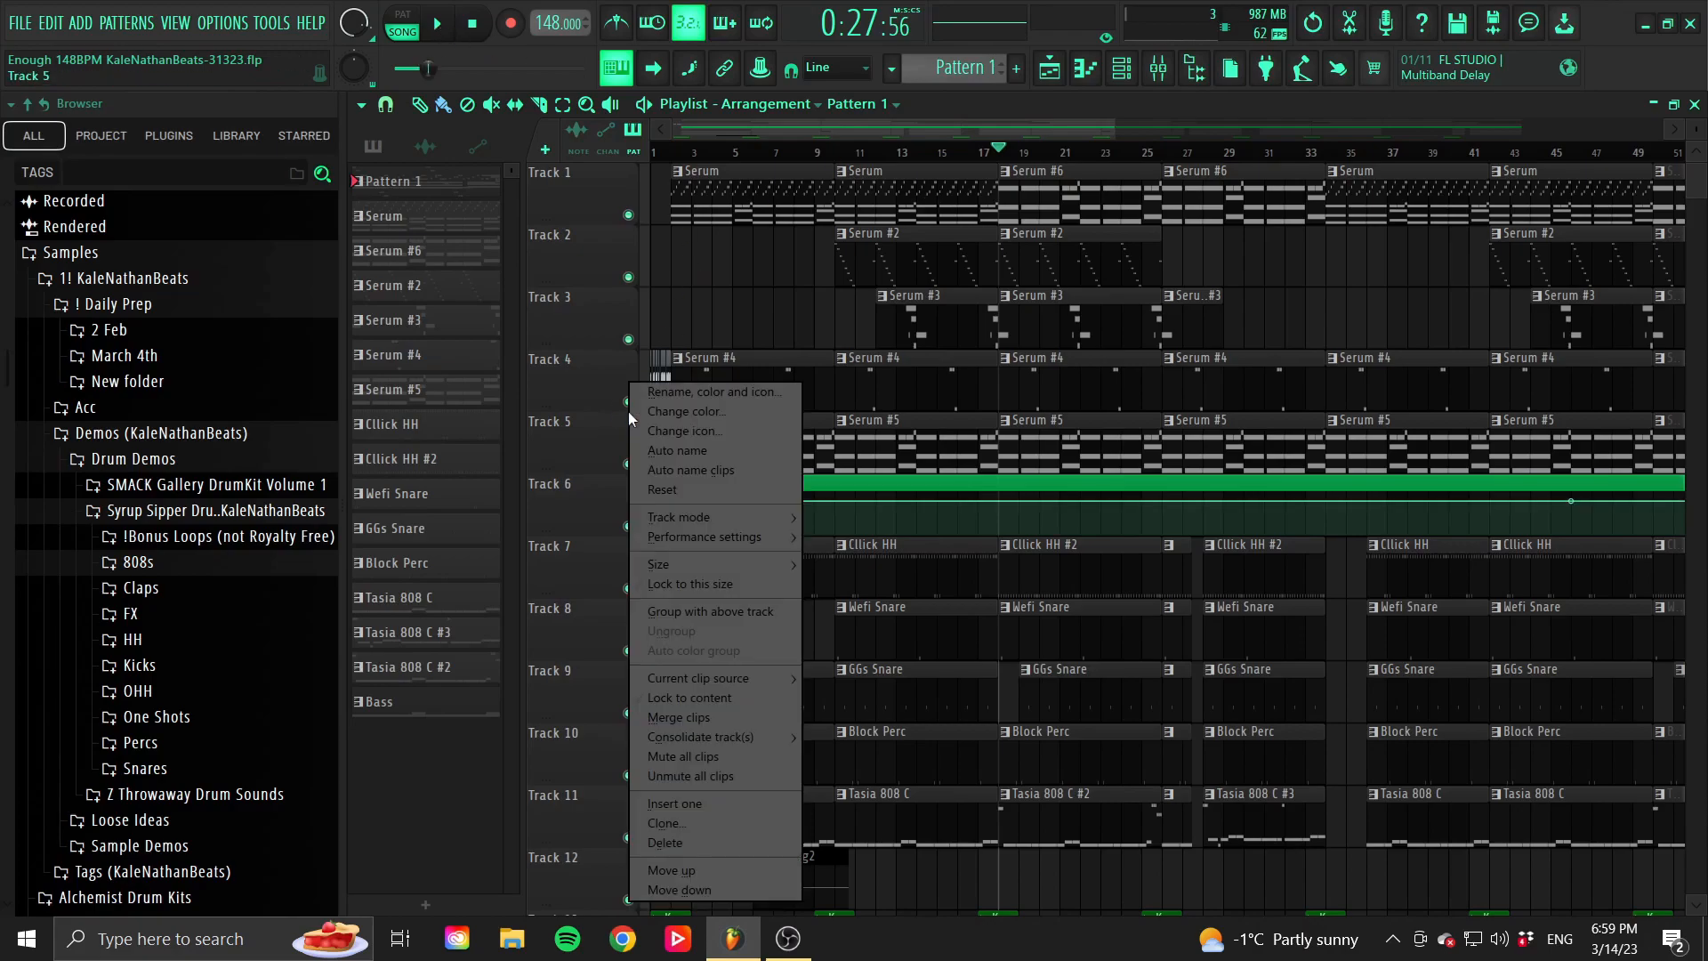
pyautogui.rightClick(632, 222)
pyautogui.rightClick(628, 216)
pyautogui.moveTo(904, 153); pyautogui.dragTo(925, 153)
pyautogui.press('space')
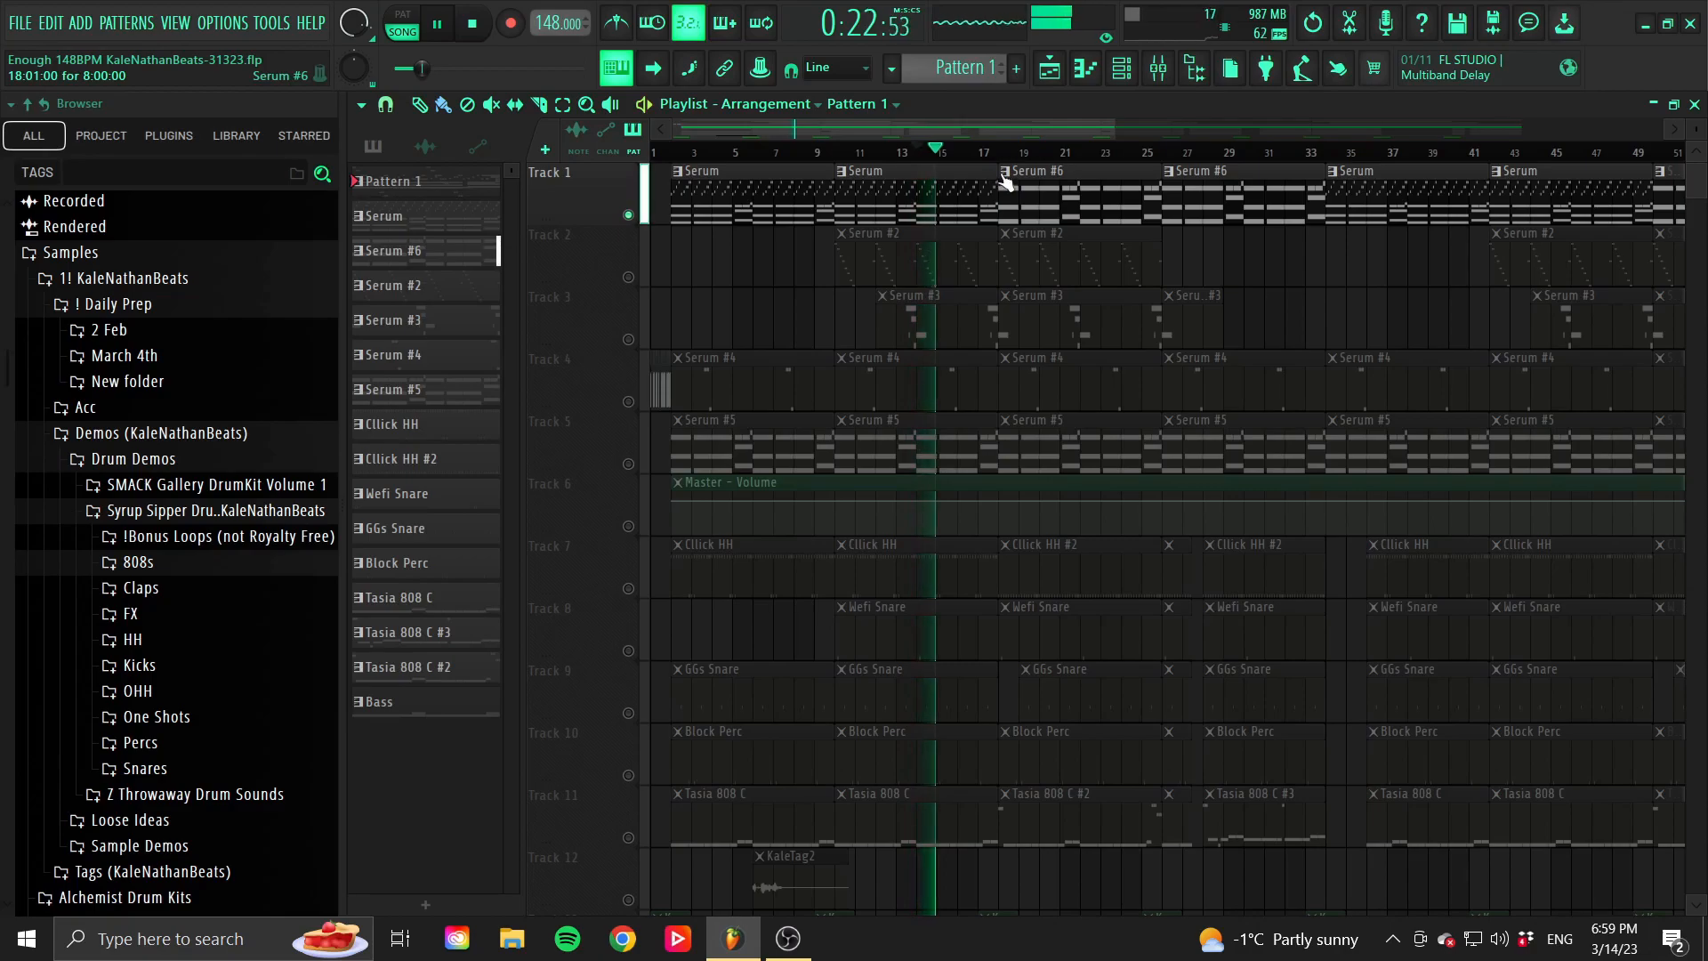
pyautogui.press('space')
# Play the soloed Serum #6 clips from bar 18, and unmute all the other playlist tracks.
pyautogui.click(1006, 159)
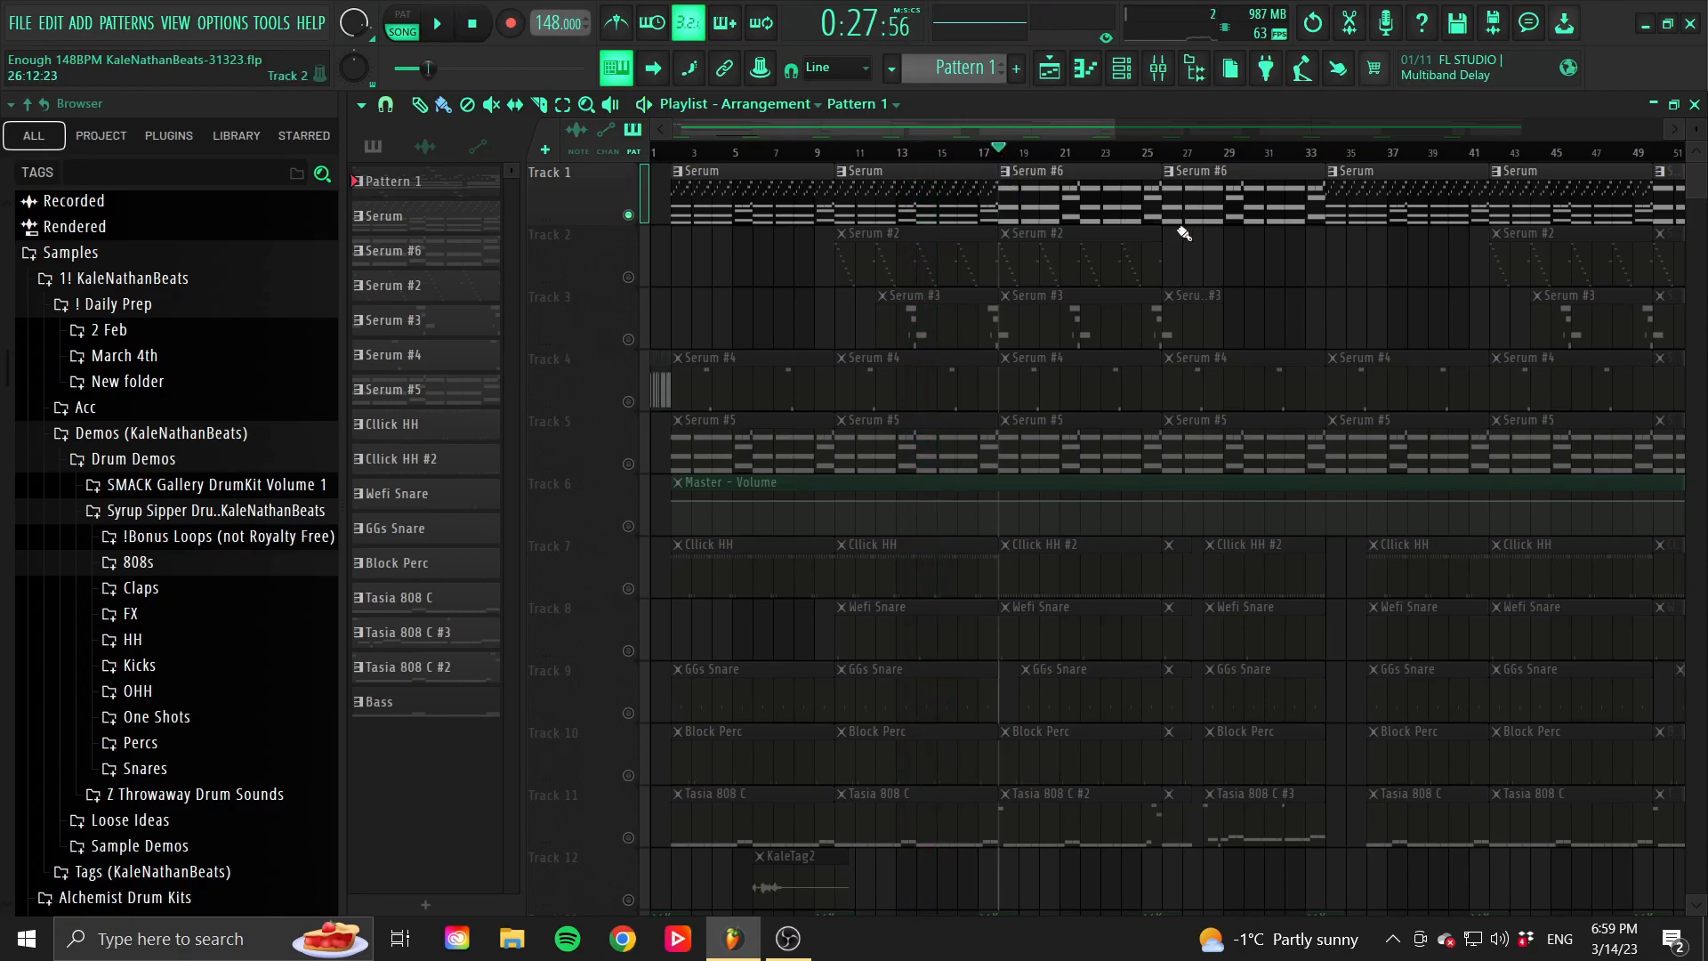
pyautogui.press('space')
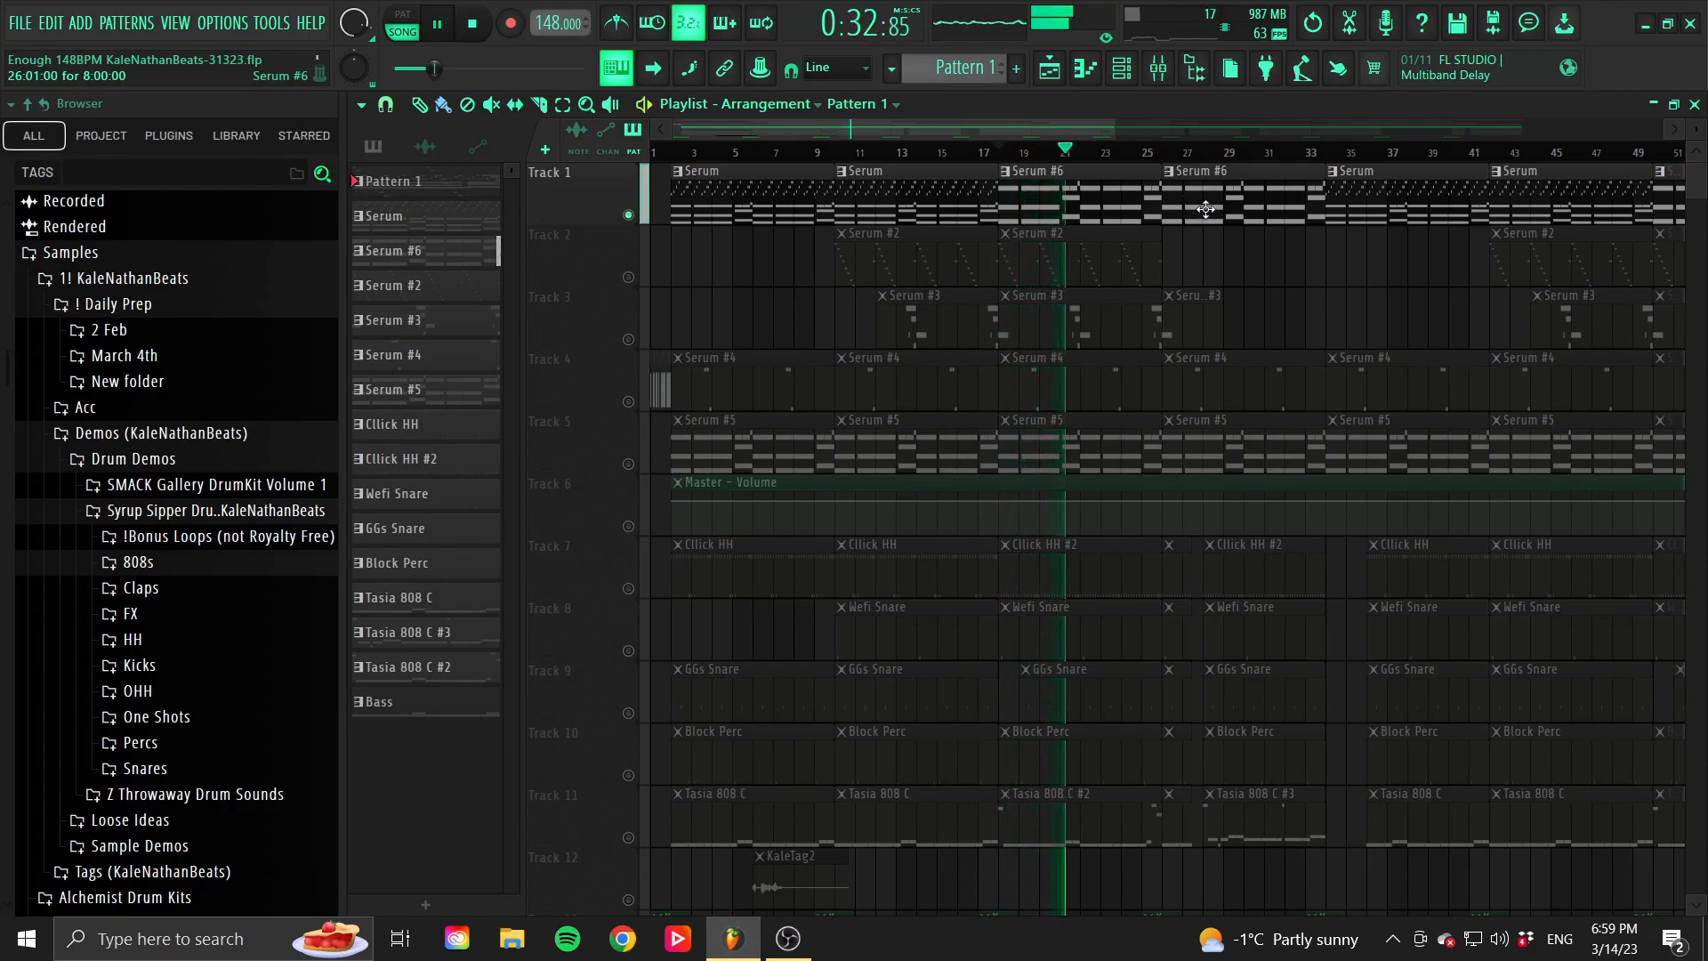
pyautogui.press('space')
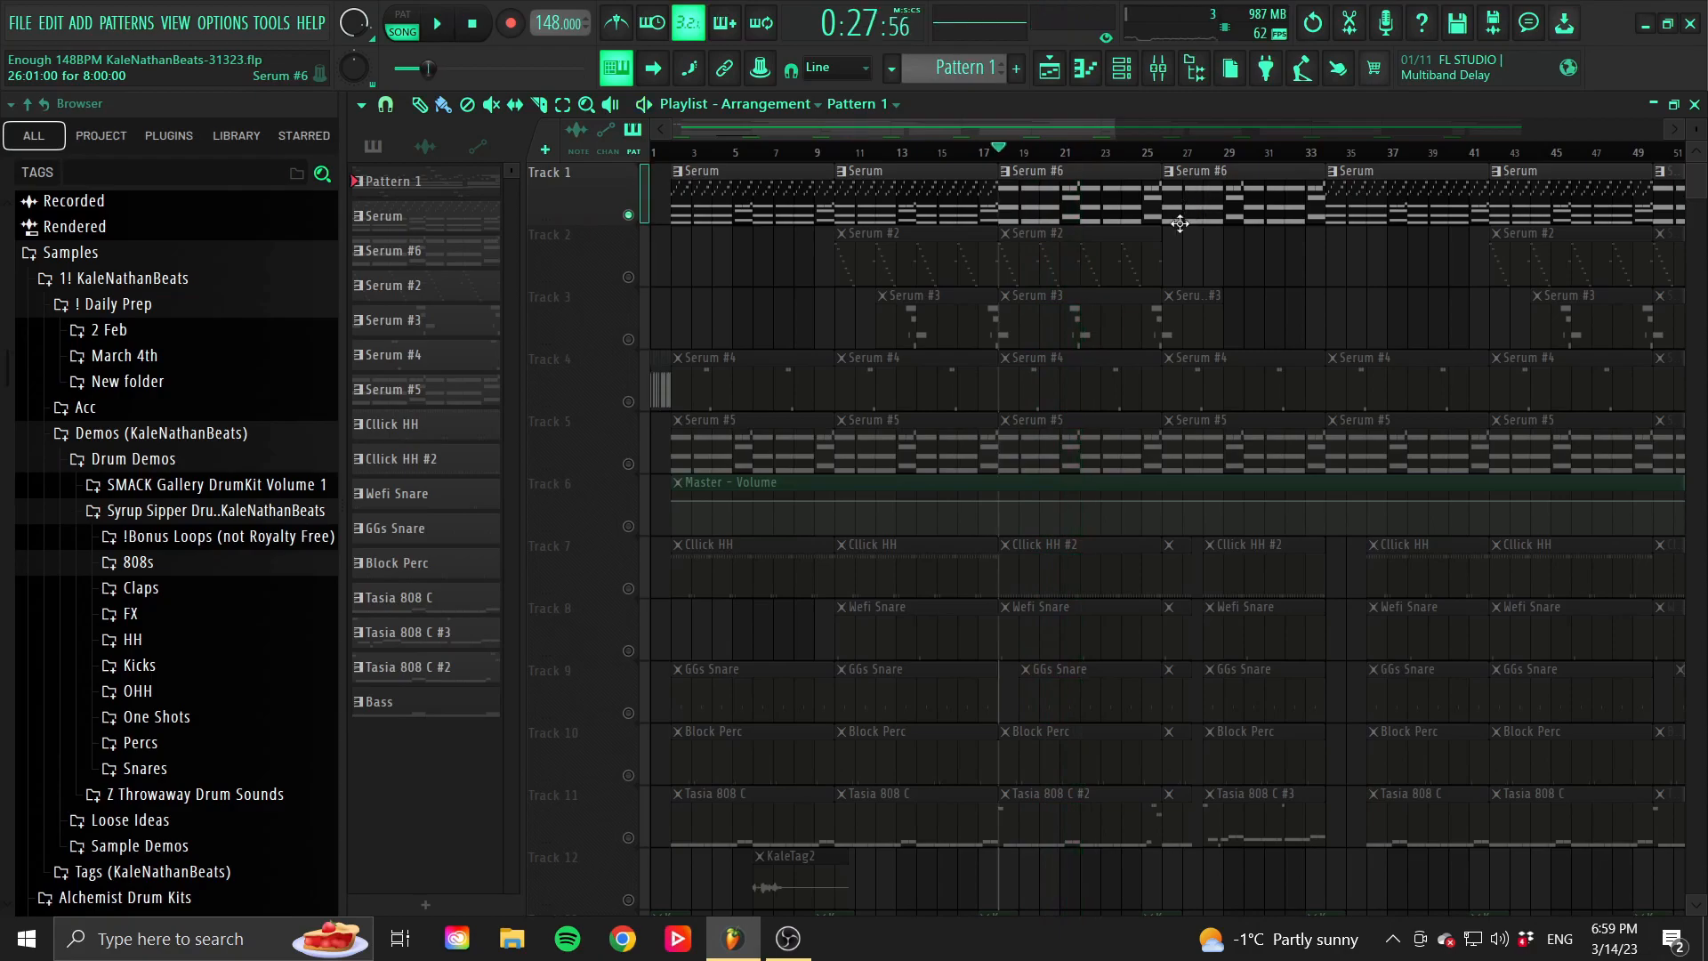
pyautogui.scroll(-2, 735, 496)
pyautogui.rightClick(636, 531)
pyautogui.rightClick(636, 531)
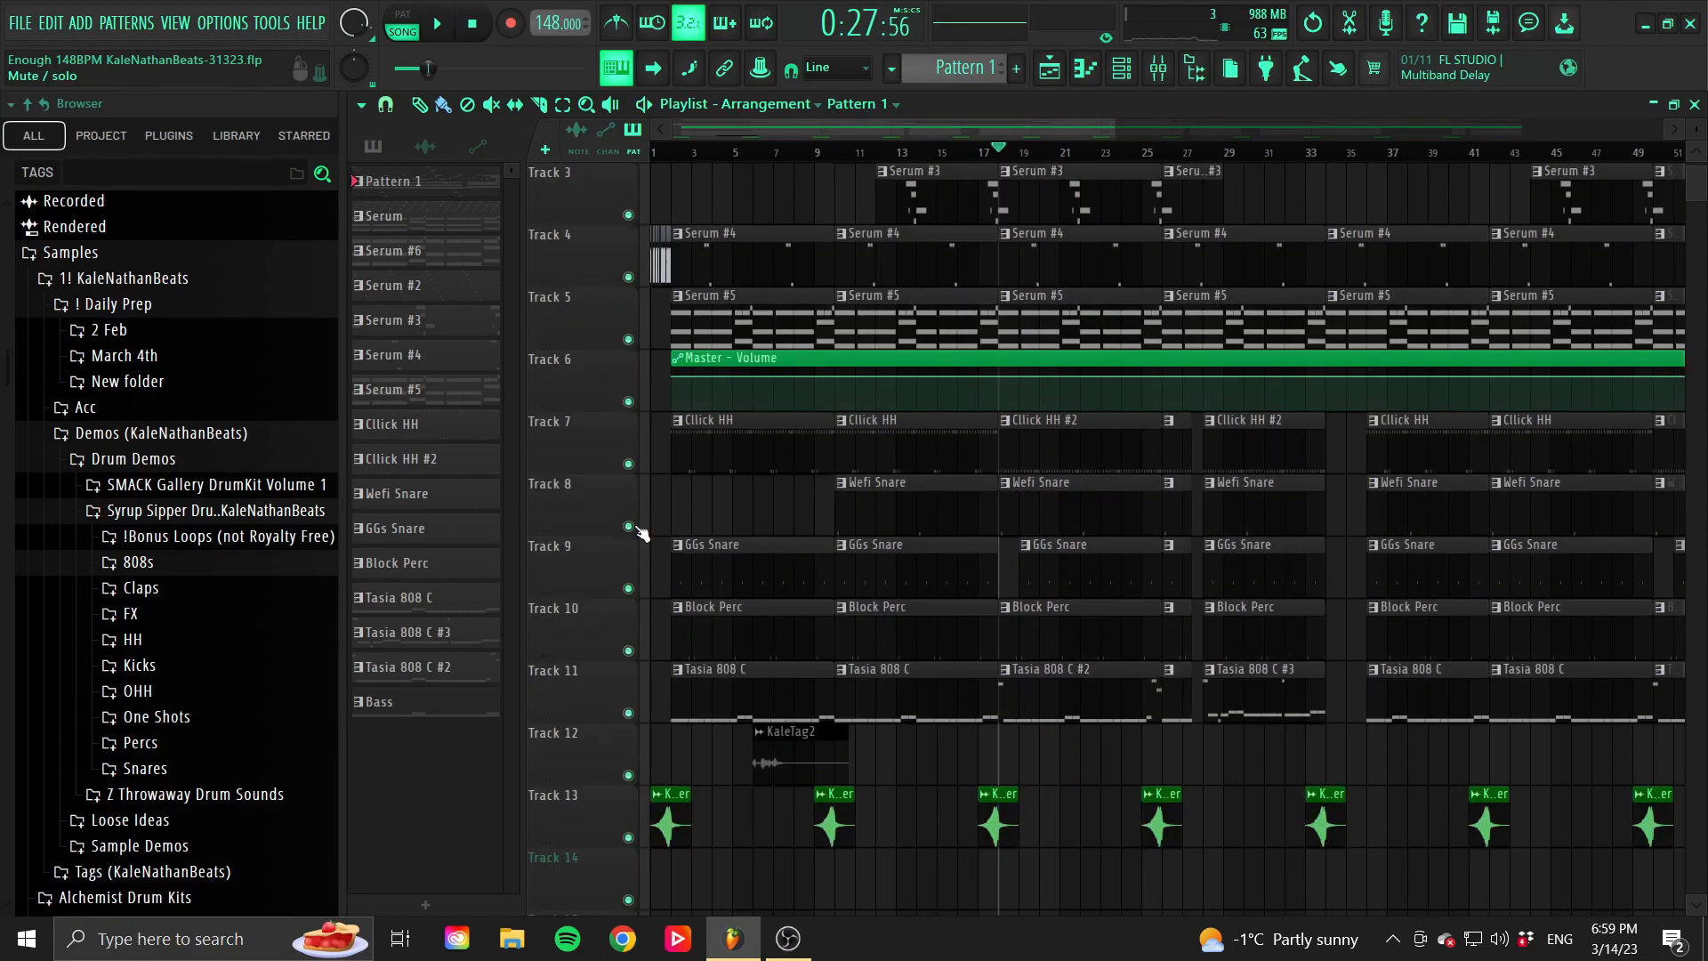
# Set the playlist's snap to Beat.
pyautogui.scroll(-2, 1057, 557)
pyautogui.scroll(-2, 1057, 557)
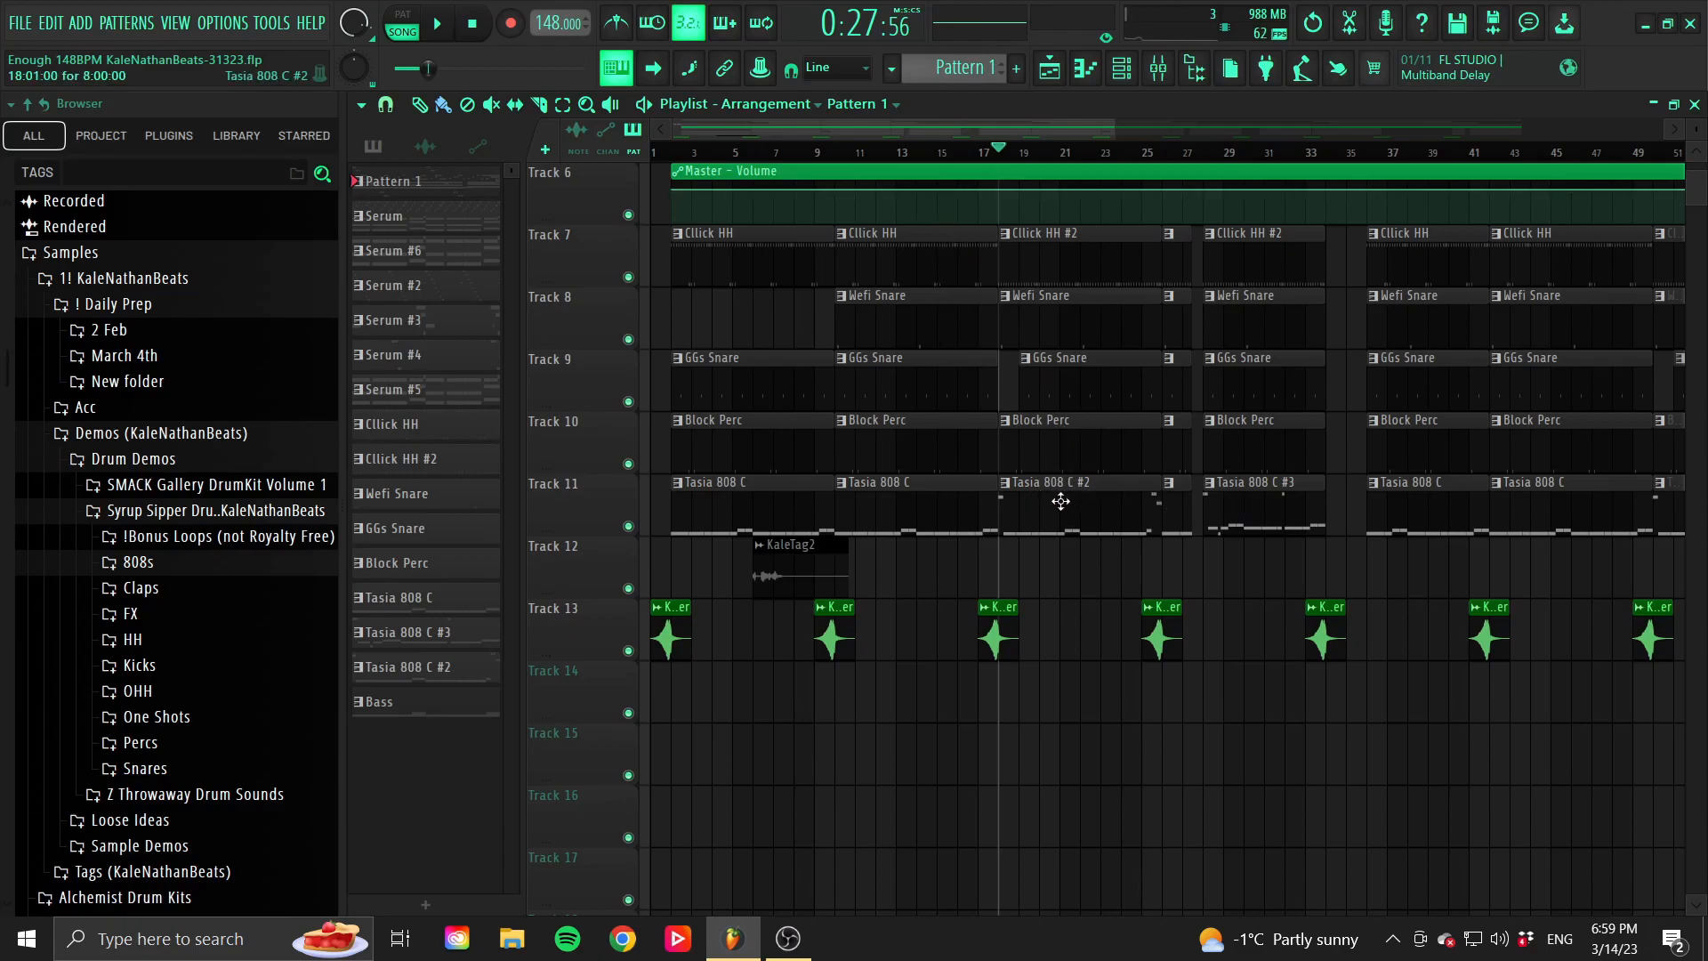
pyautogui.press('space')
pyautogui.moveTo(1117, 133); pyautogui.dragTo(719, 150)
pyautogui.scroll(5, 851, 290)
pyautogui.click(391, 105)
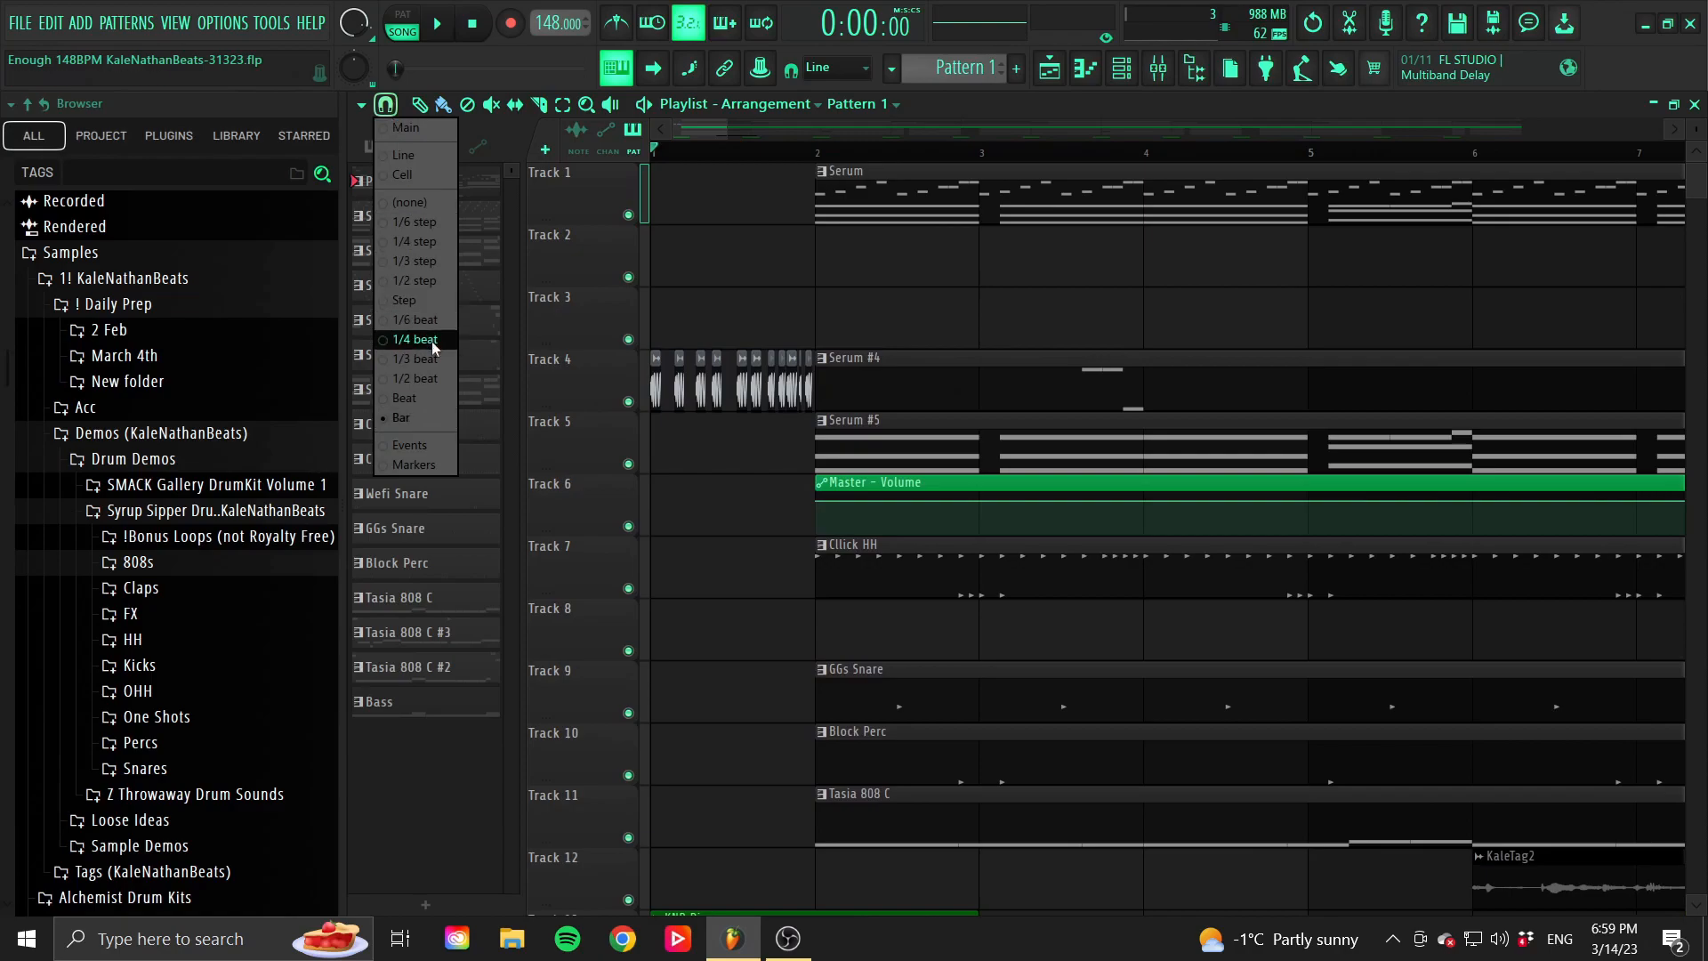
pyautogui.click(432, 399)
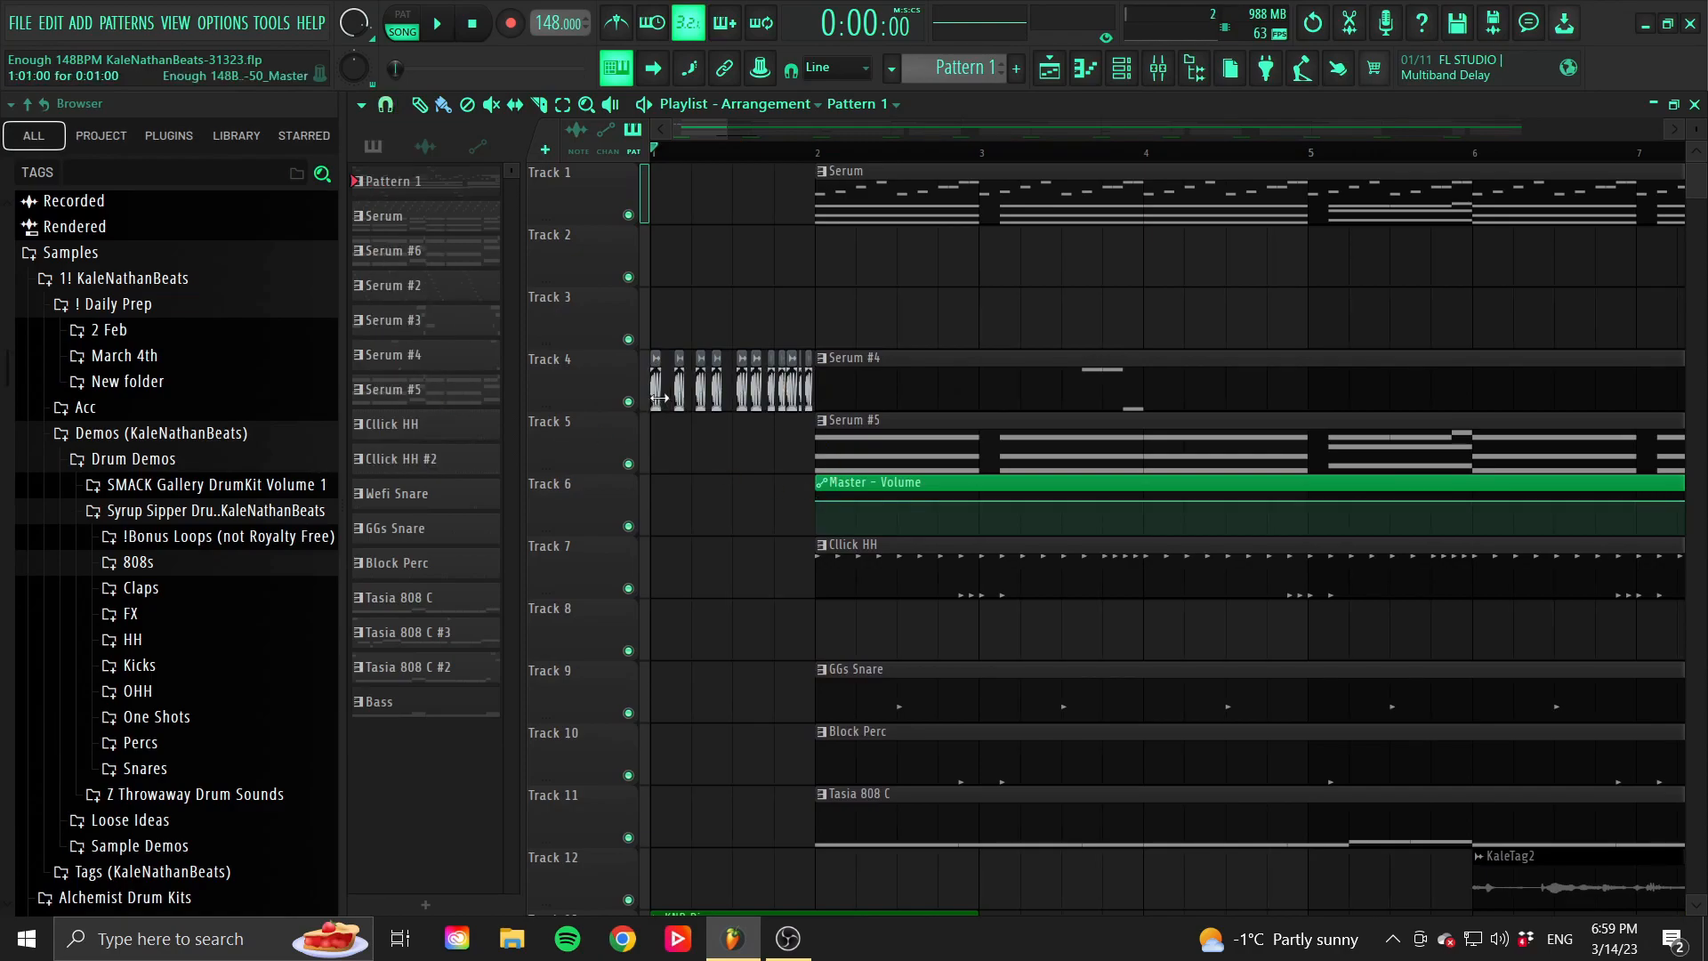
# Examine the intro before bar 2, from the chopped audio clips on Track 4 to the KNB Riser on Track 13.
pyautogui.moveTo(826, 160); pyautogui.dragTo(859, 167)
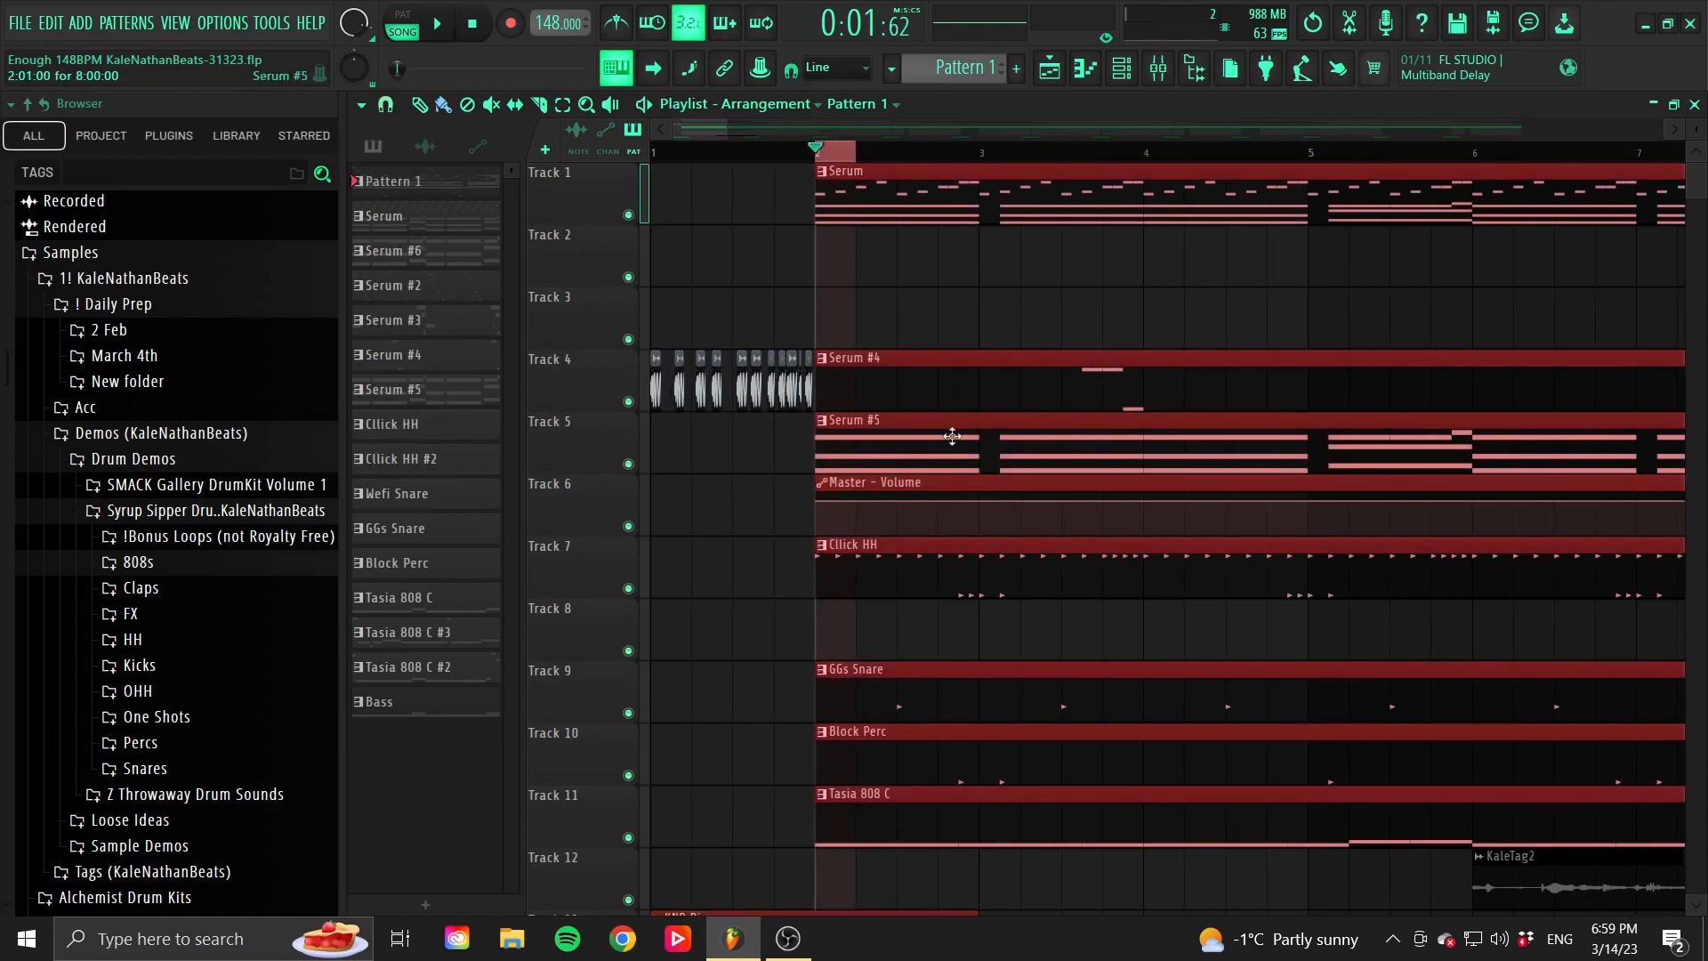
pyautogui.click(686, 155)
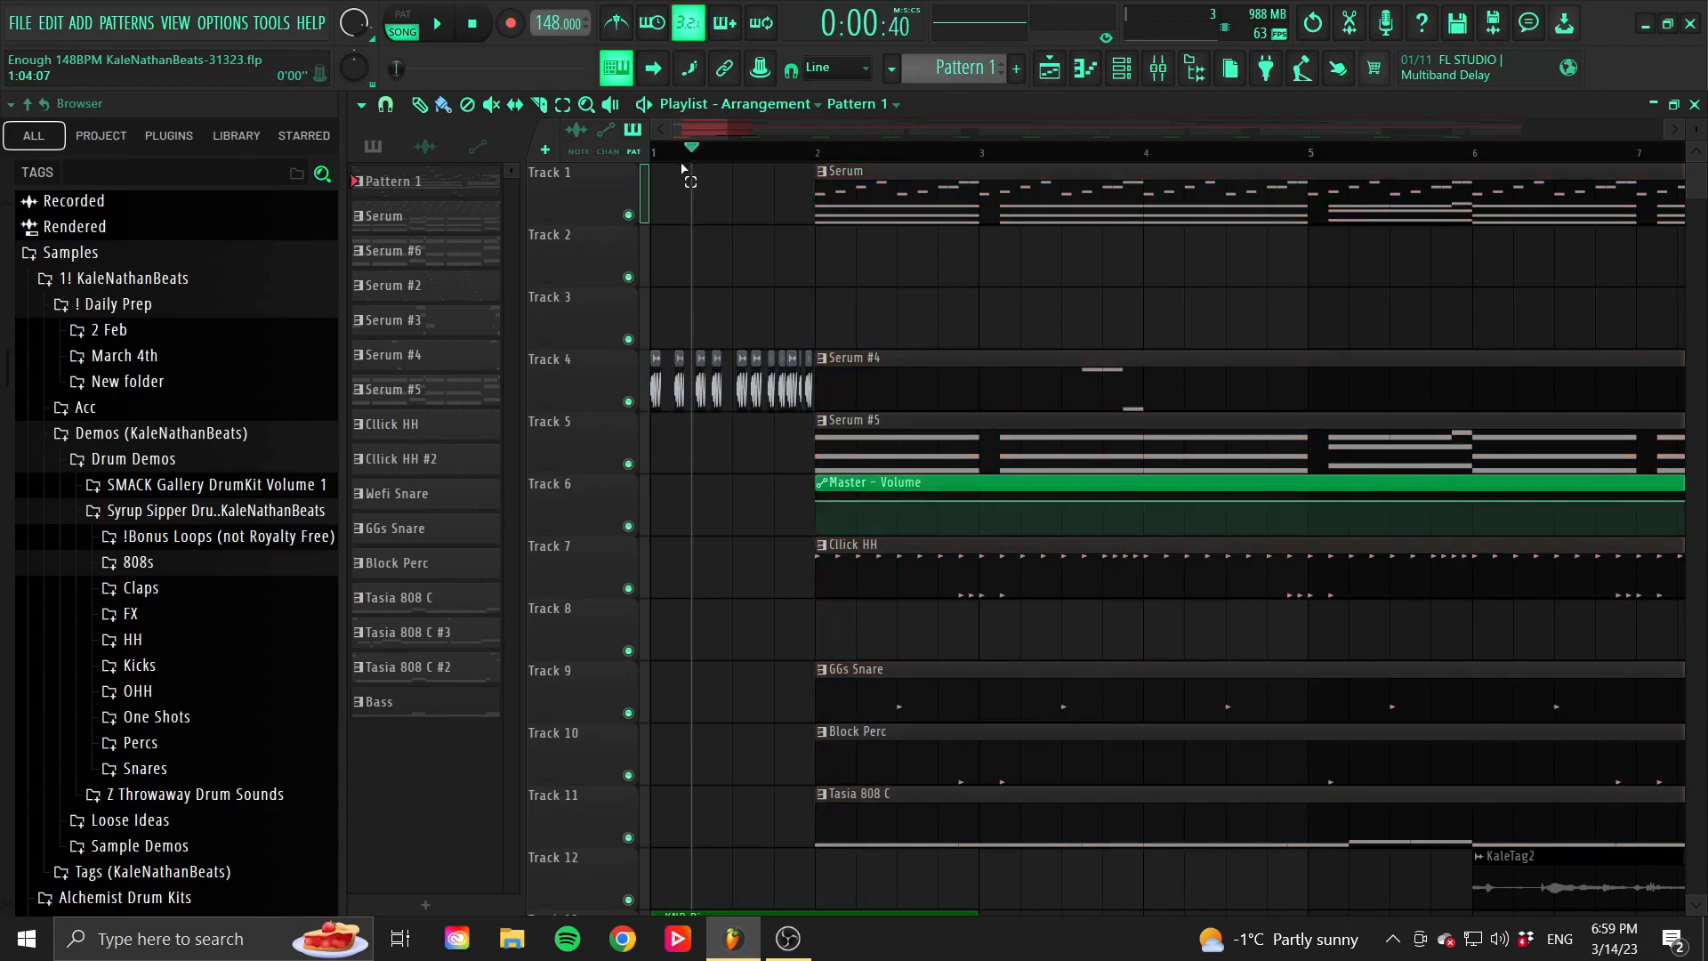
pyautogui.moveTo(725, 128)
pyautogui.mouseDown()
pyautogui.moveTo(691, 136)
pyautogui.moveTo(707, 140)
pyautogui.mouseUp()
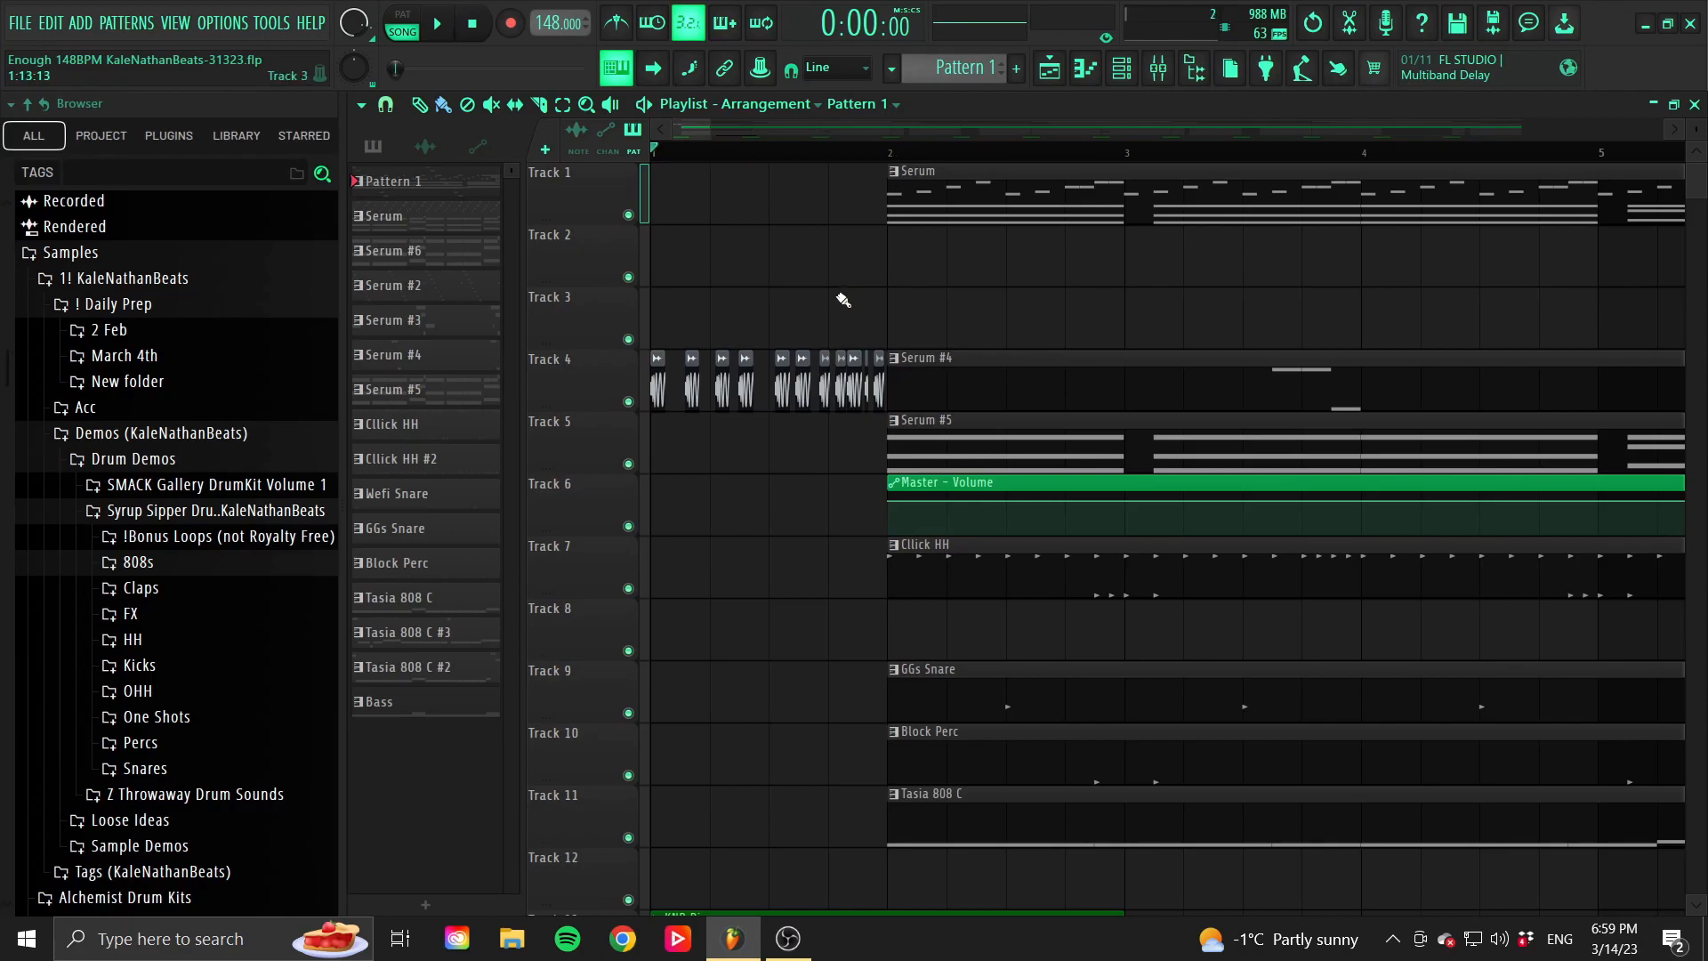
pyautogui.moveTo(717, 149); pyautogui.dragTo(771, 160)
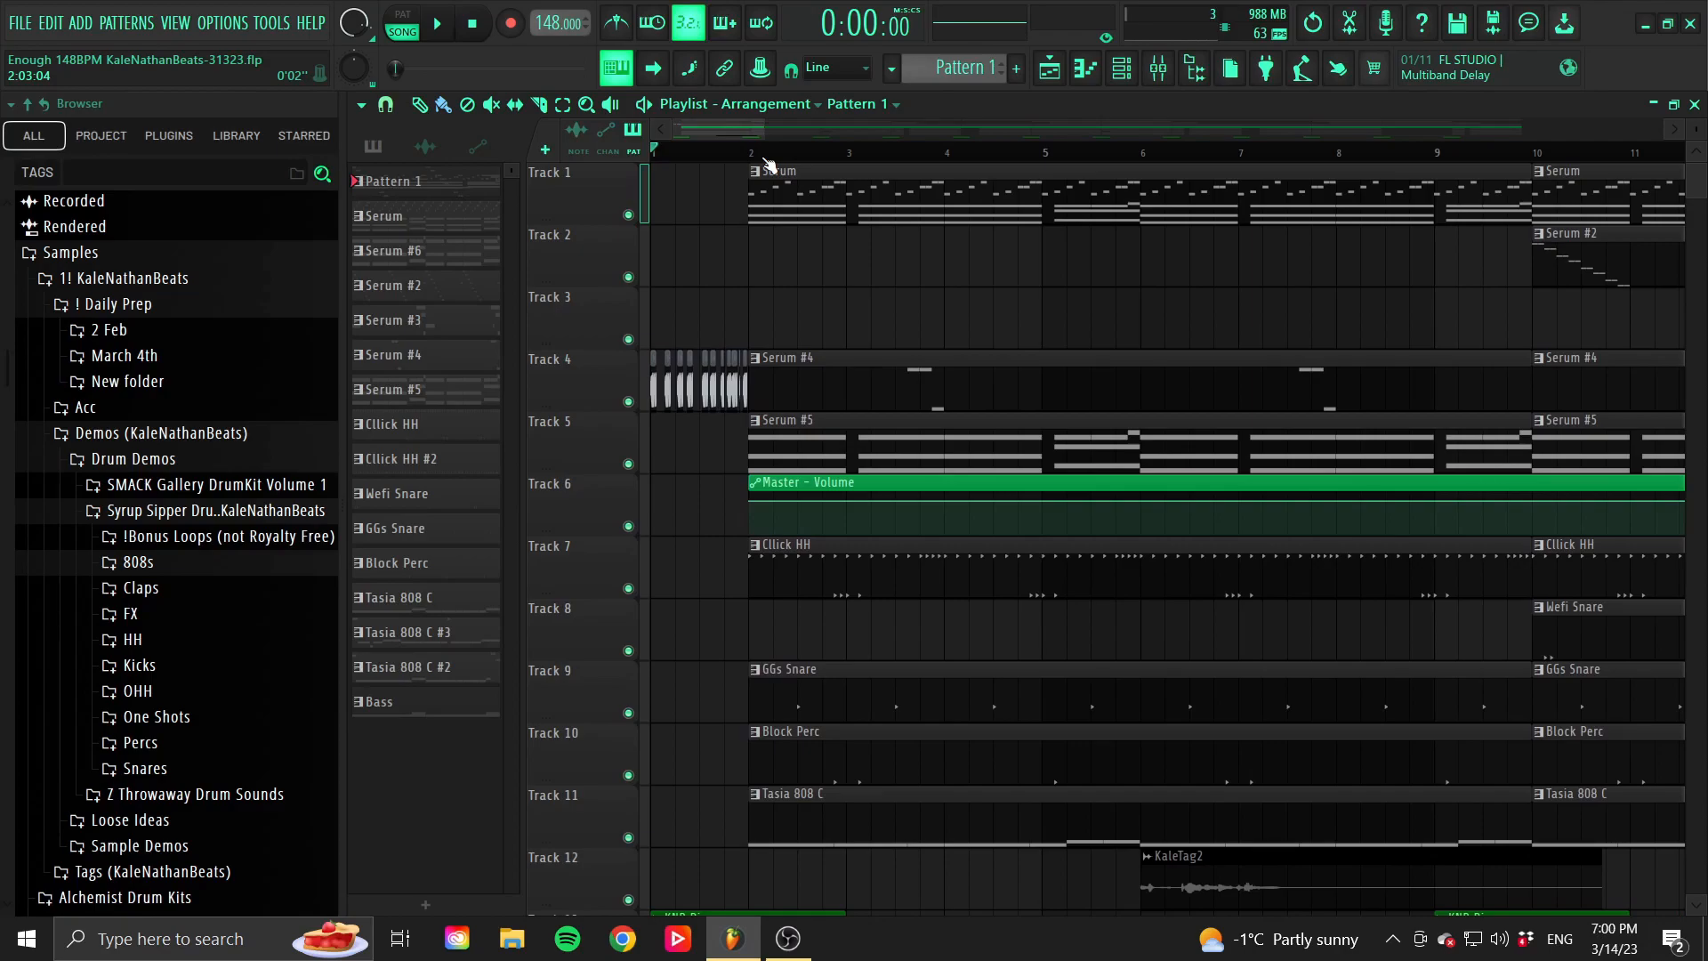
pyautogui.moveTo(766, 133)
pyautogui.mouseDown()
pyautogui.moveTo(734, 133)
pyautogui.moveTo(749, 135)
pyautogui.mouseUp()
pyautogui.scroll(-4, 1192, 436)
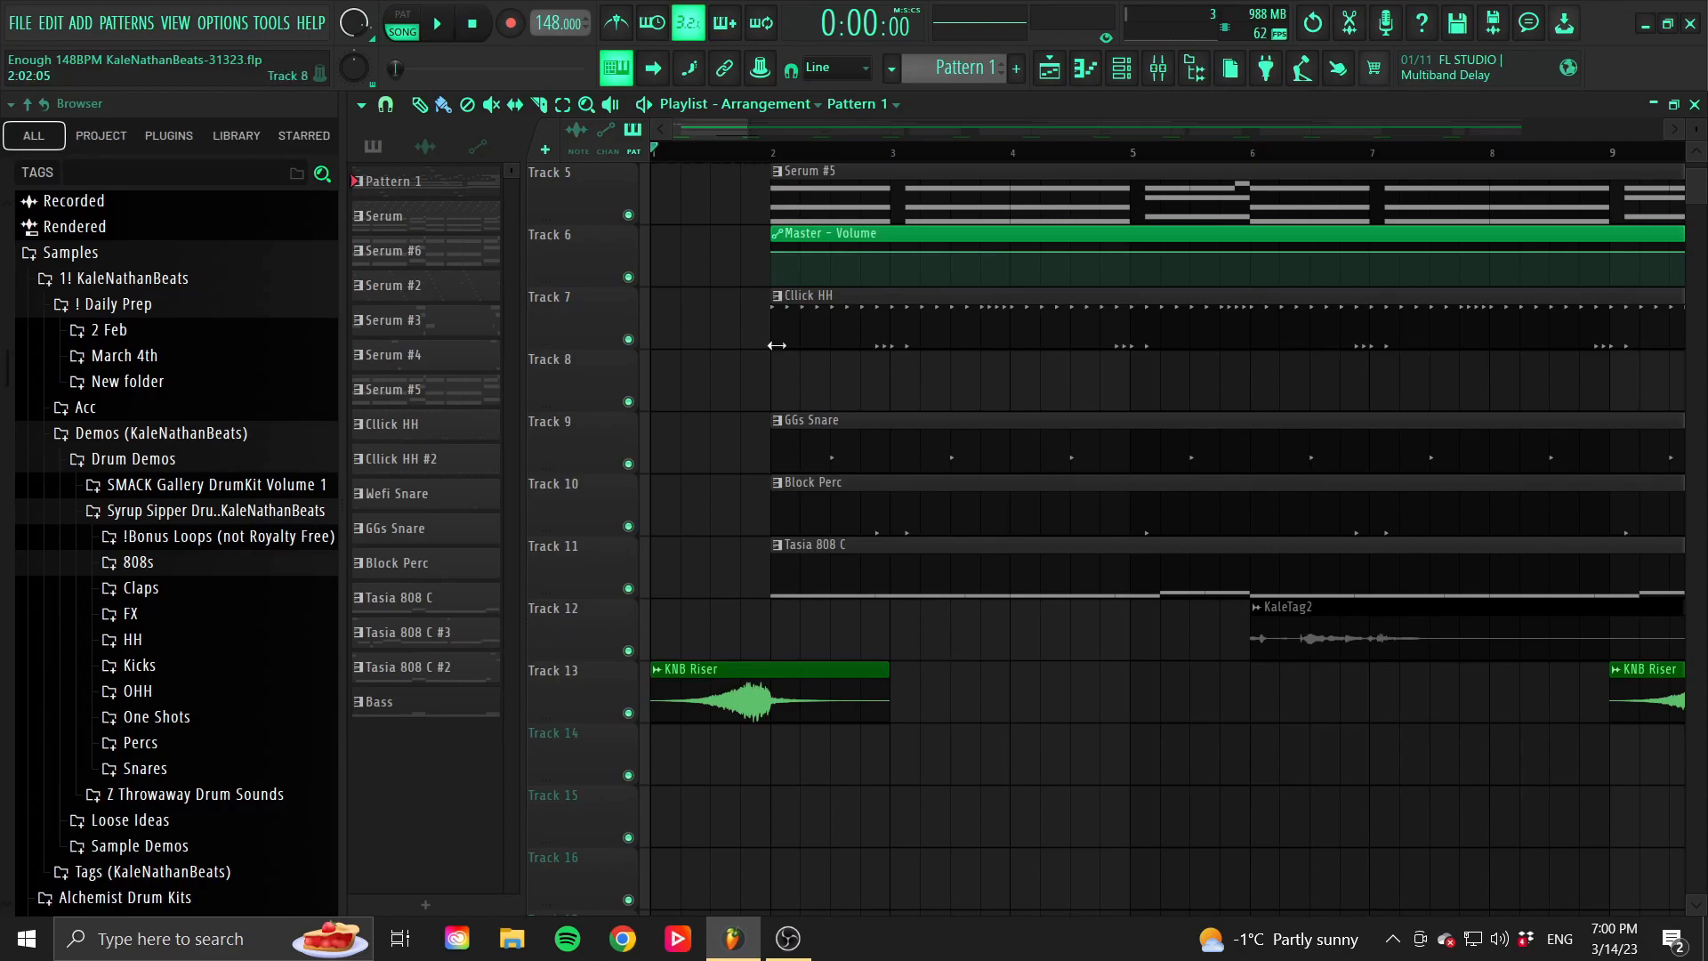
pyautogui.moveTo(747, 132); pyautogui.dragTo(797, 323)
pyautogui.scroll(4, 795, 267)
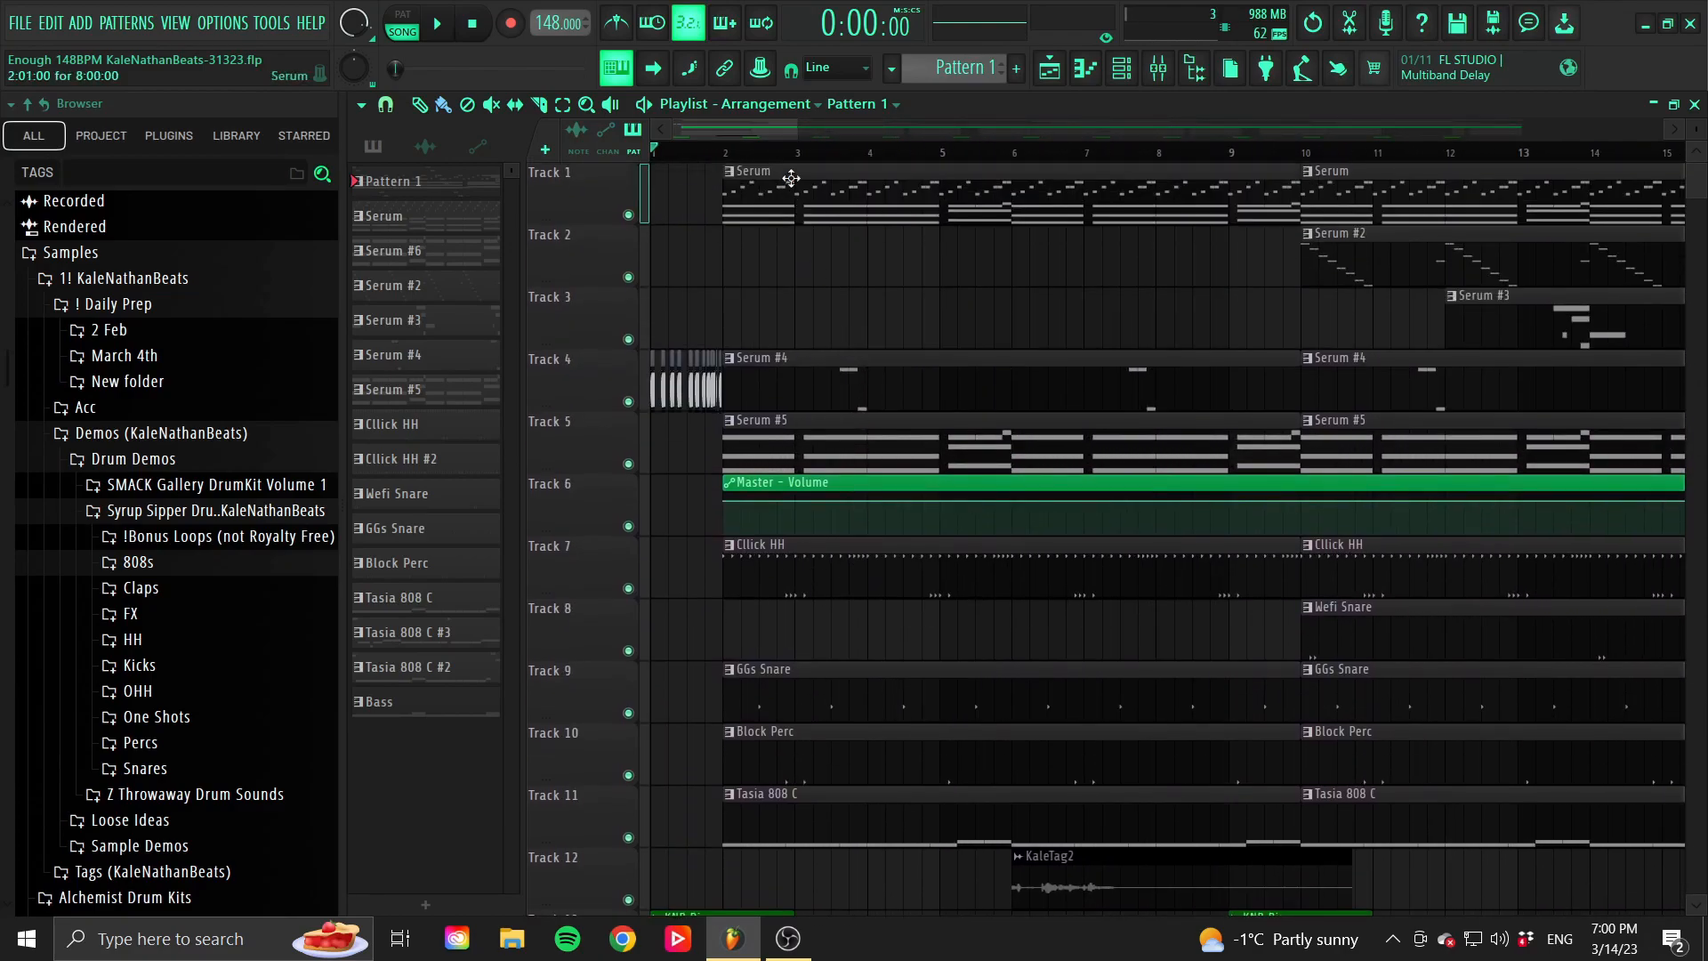
# Select the arrangement from its start through bar 33 and play it from the beginning.
pyautogui.moveTo(798, 132); pyautogui.dragTo(1431, 383)
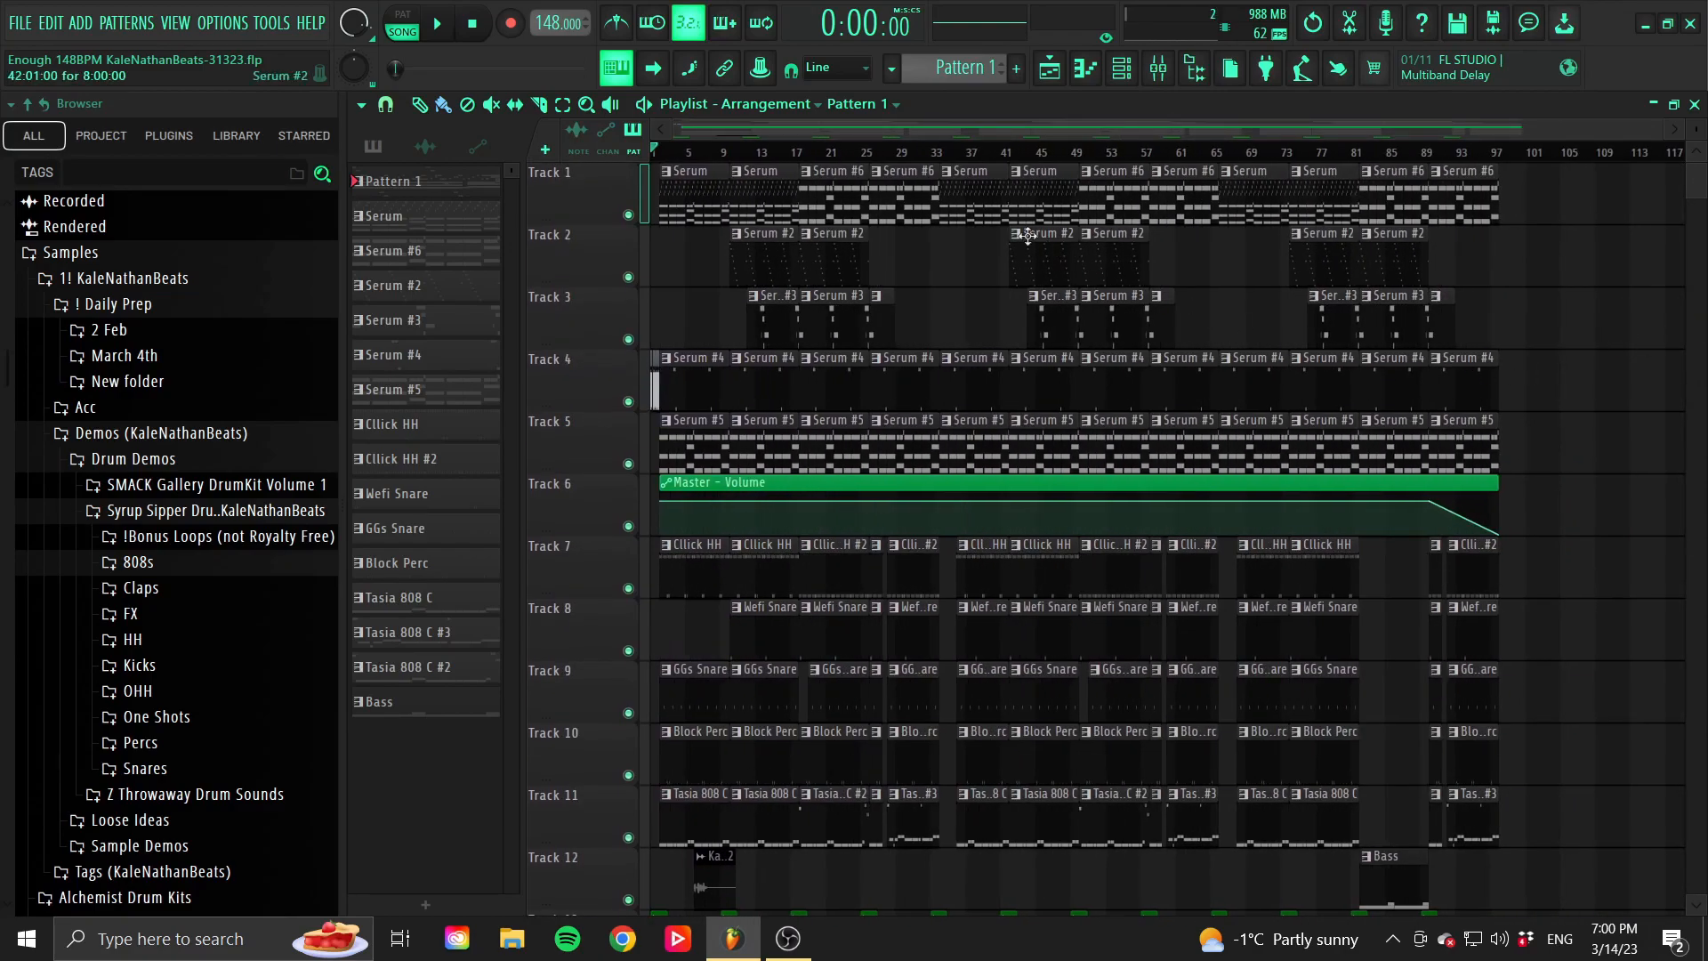
pyautogui.click(941, 160)
pyautogui.moveTo(947, 160); pyautogui.dragTo(655, 155)
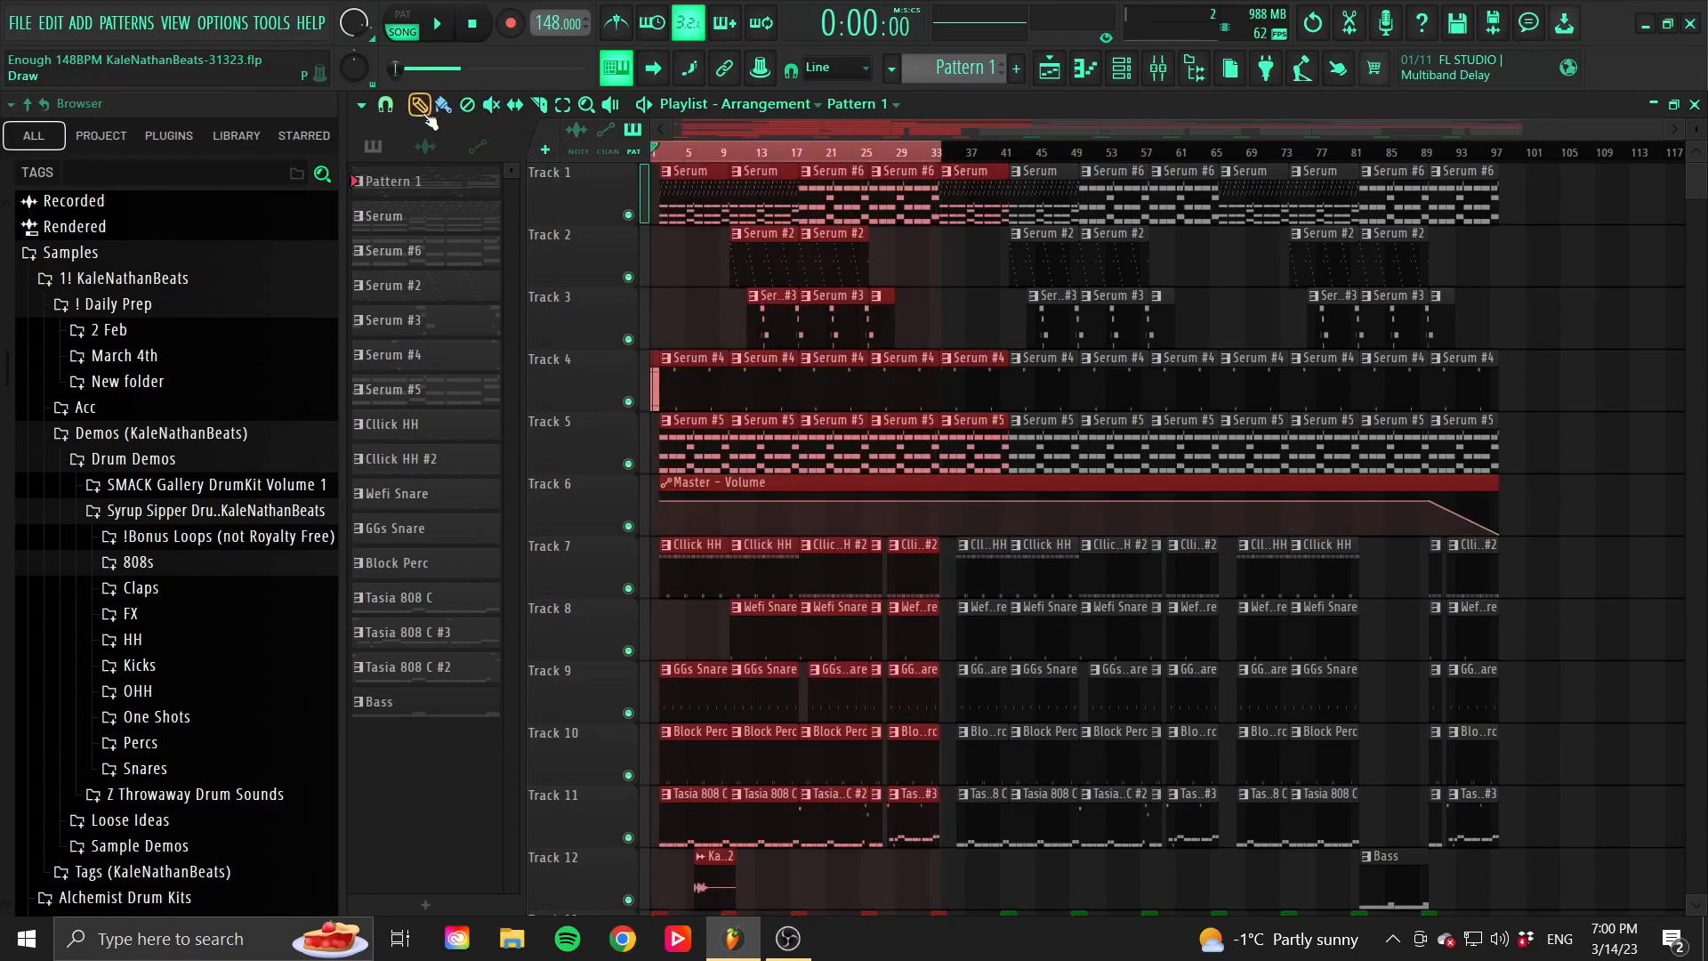
pyautogui.press('space')
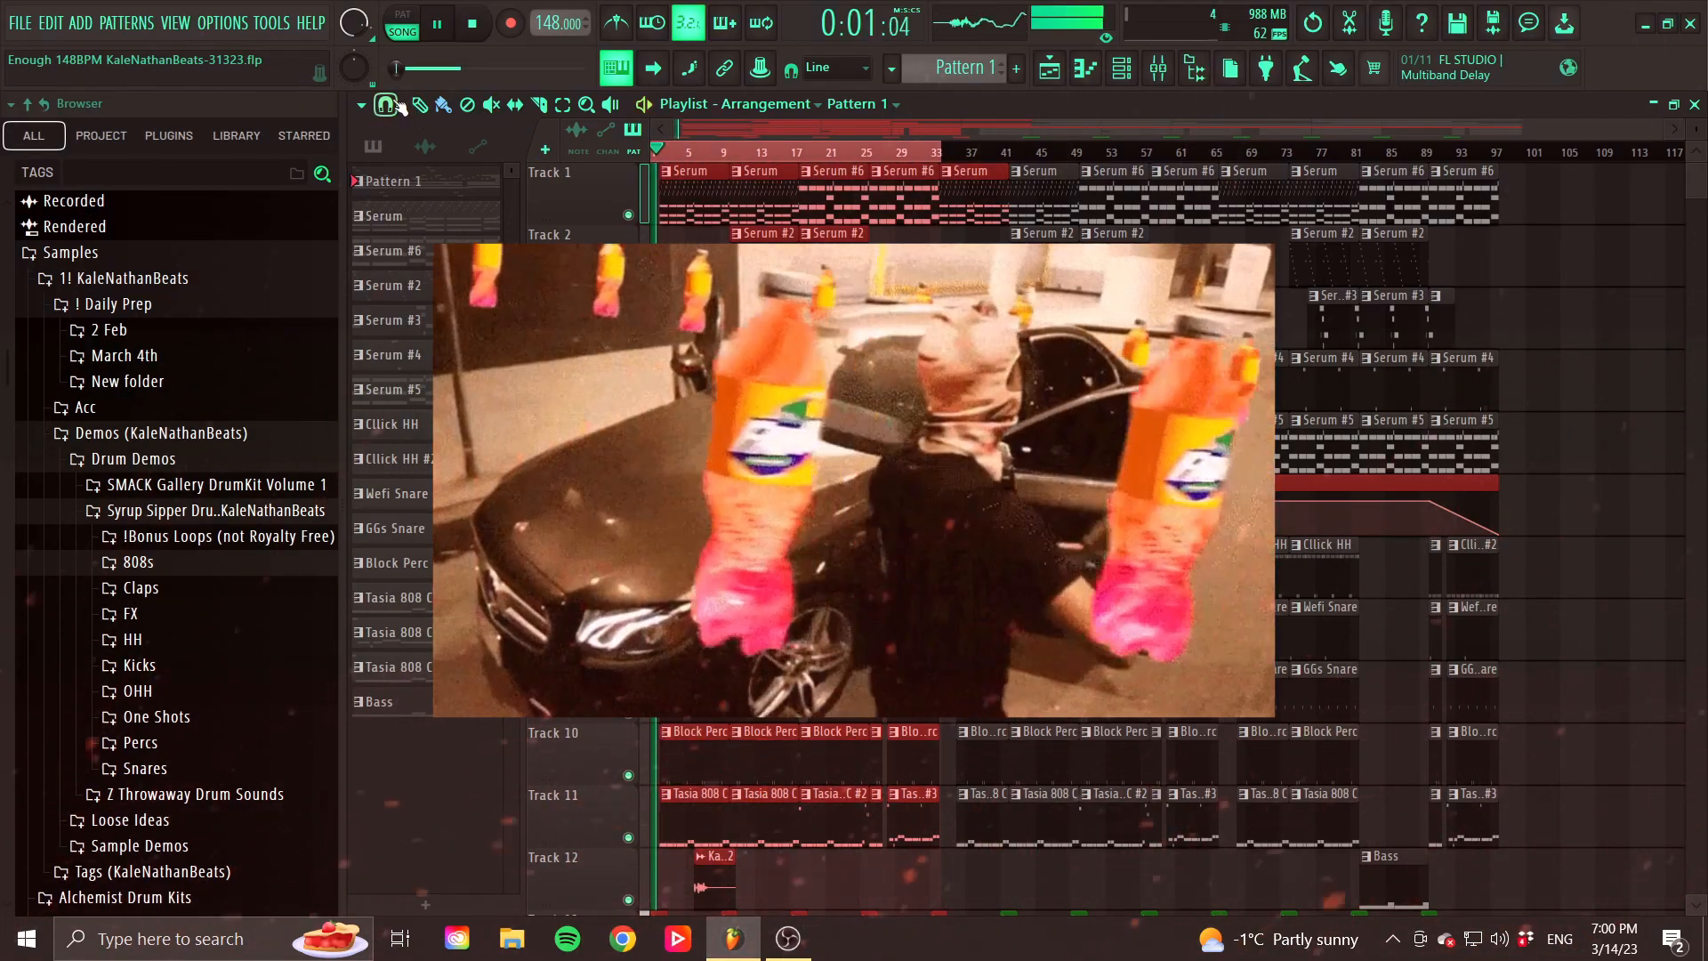